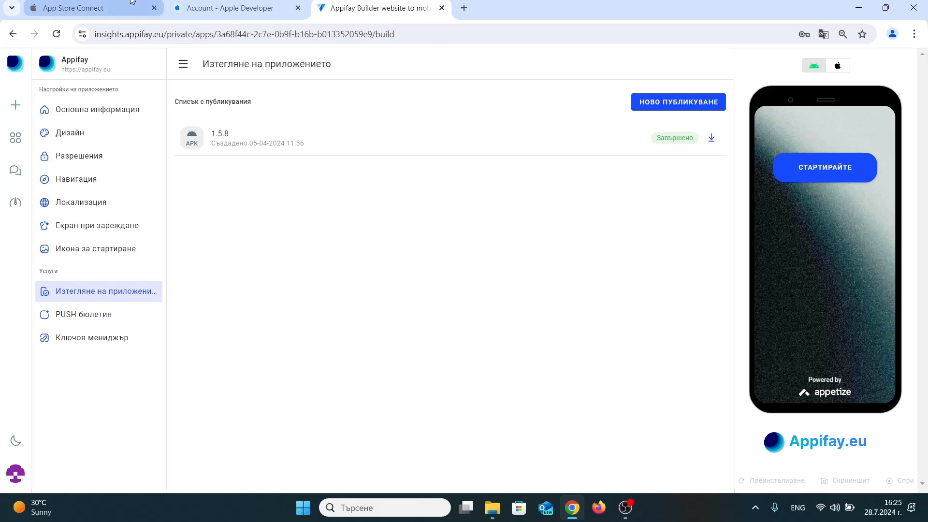
Switch to the Apple Developer account and open the Identifiers list under Certificates, Identifiers & Profiles.
left_click(189, 9)
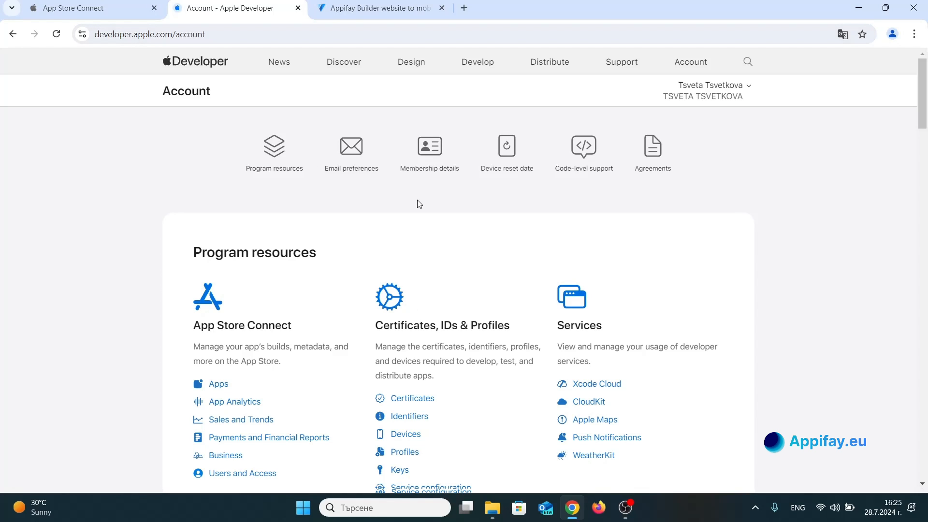
scroll(418, 203, "down", 3)
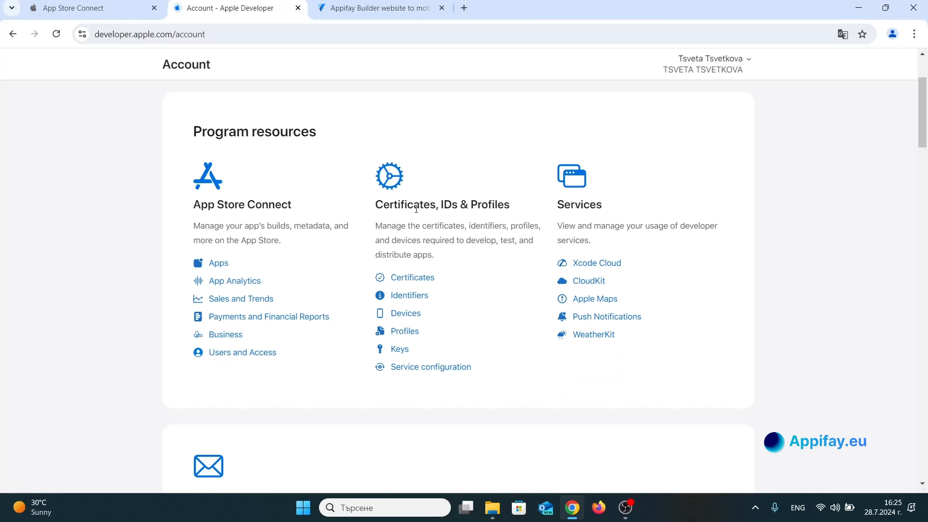
left_click(406, 282)
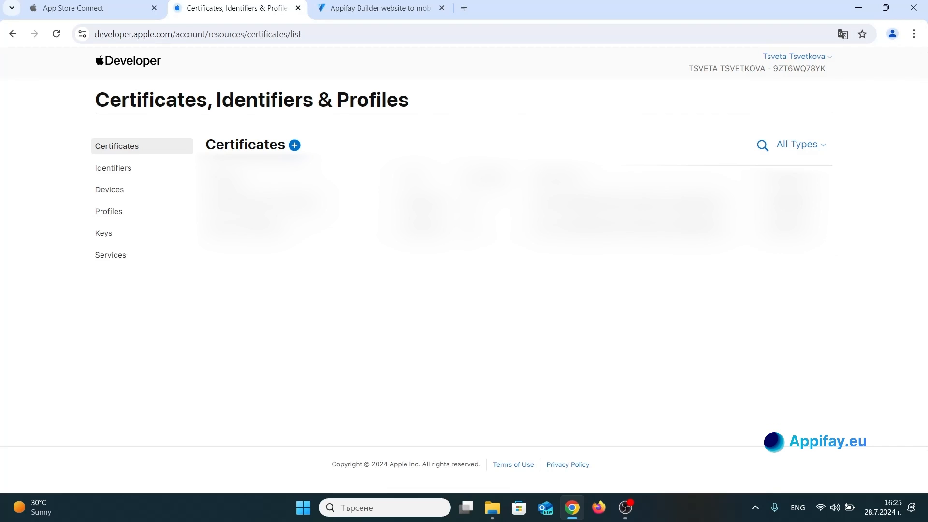
left_click(148, 169)
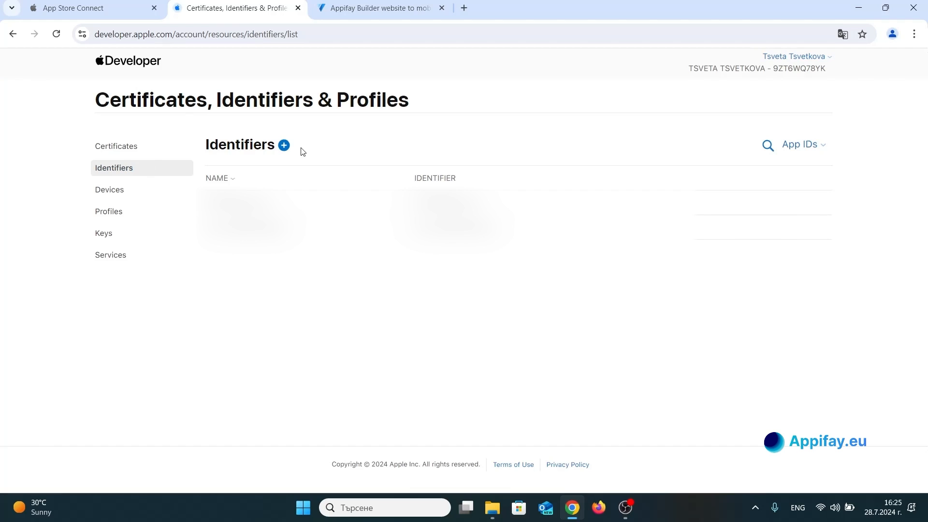
Start registering a new identifier of kind App IDs with the type App.
left_click(286, 145)
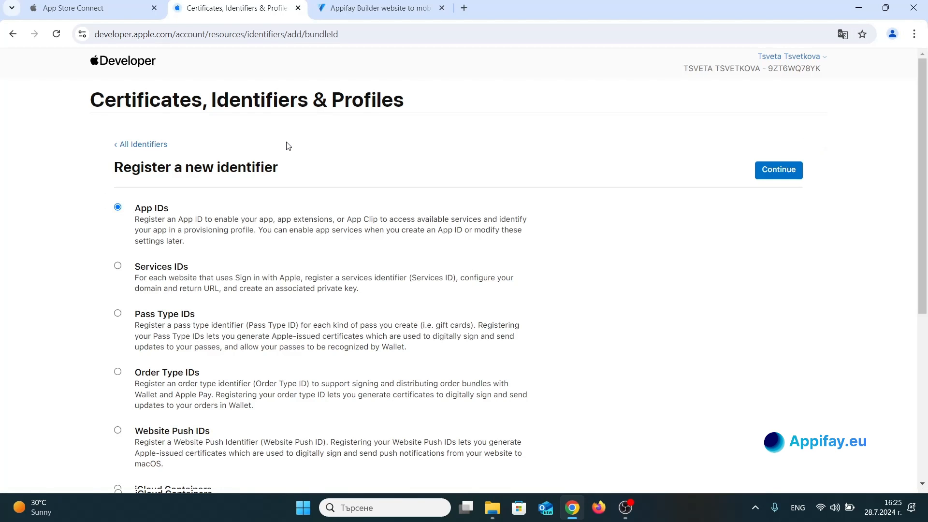
scroll(309, 193, "down", 5)
scroll(325, 216, "up", 6)
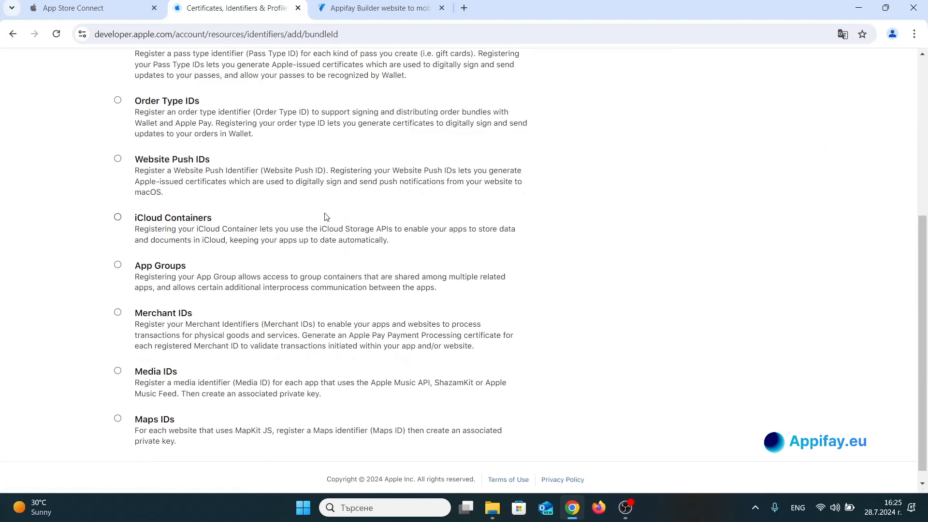
left_click(779, 174)
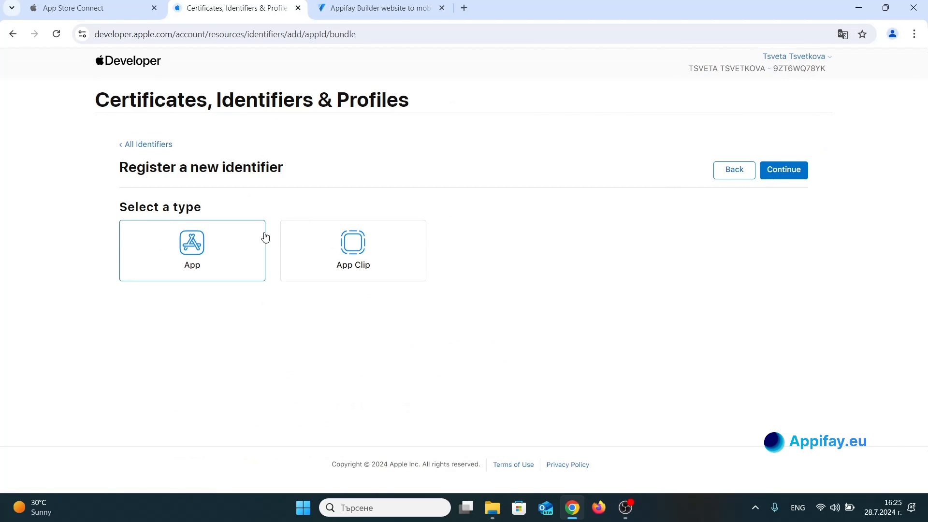
left_click(768, 172)
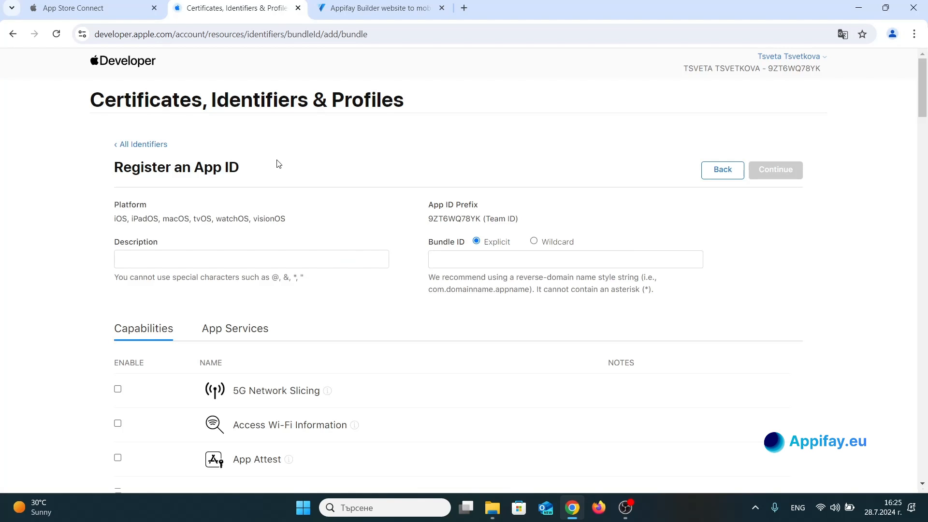
Copy the APP ID app.appifay.eu from the app's basic information in Appifay and enter it as the explicit Bundle ID.
left_click(471, 257)
left_click(396, 251)
left_click(333, 7)
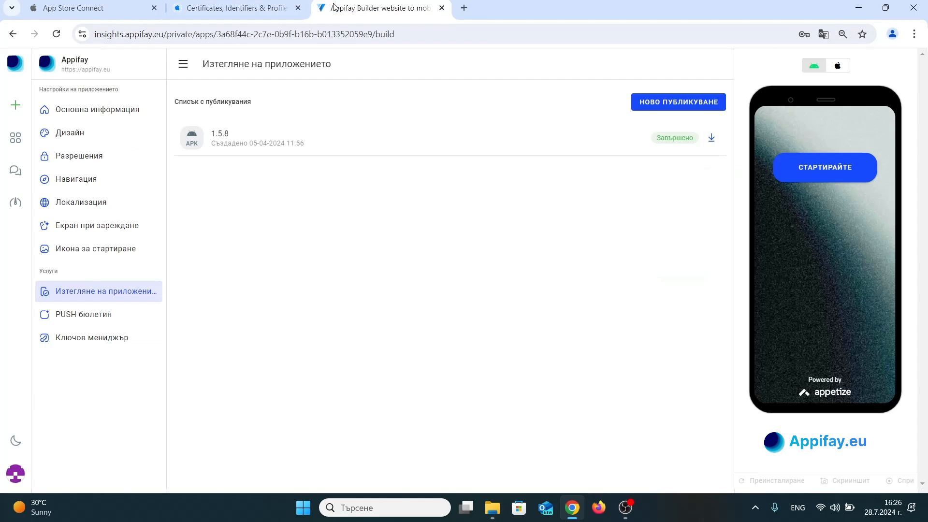
left_click(102, 111)
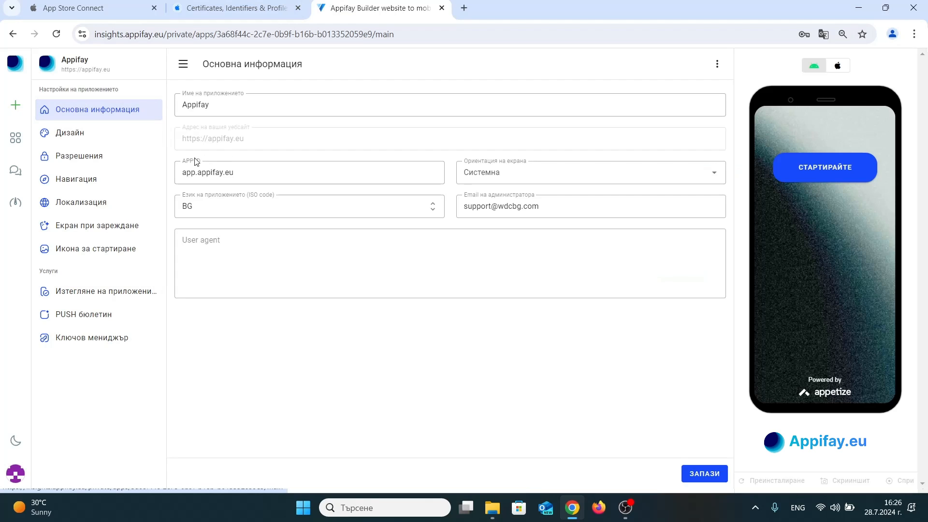
double_click(212, 172)
key("ctrl+c")
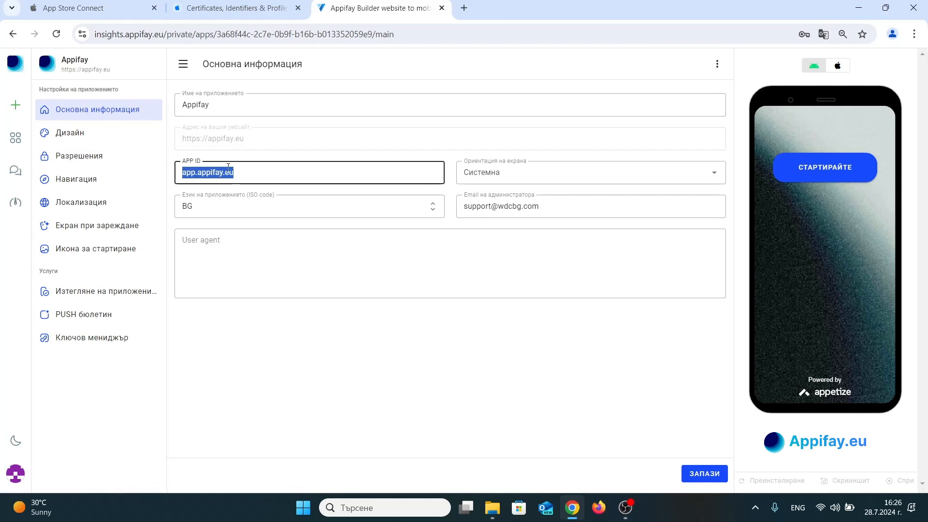
left_click(241, 8)
left_click(452, 256)
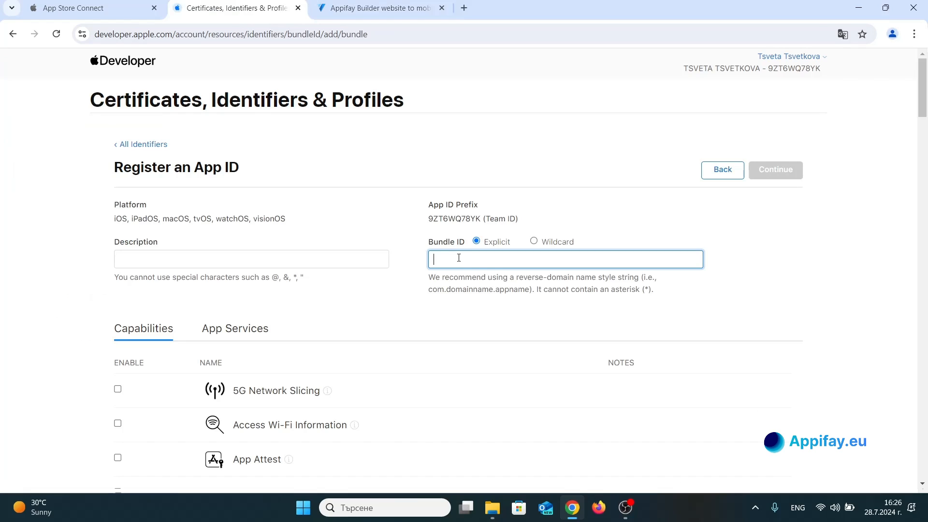
key("ctrl+v")
Enter "Appifay Test" as the description of the App ID.
left_click(239, 258)
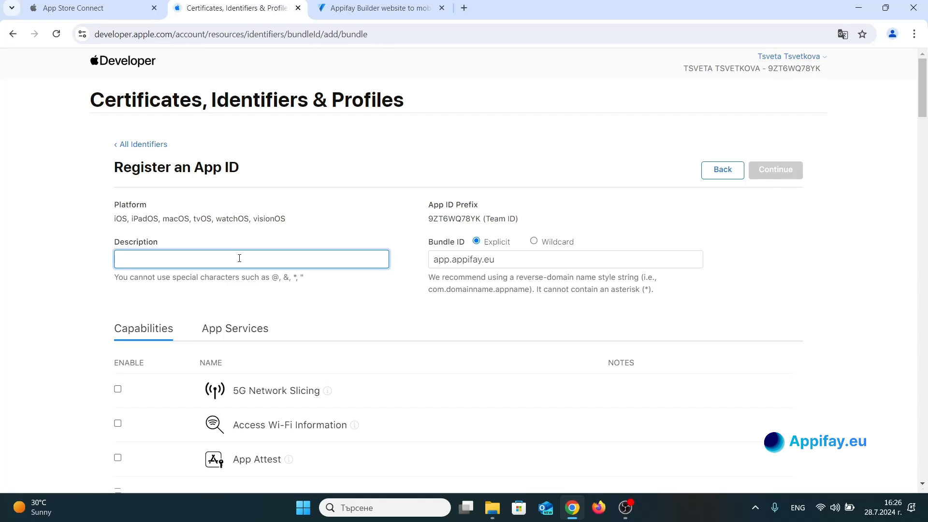
type("Ap")
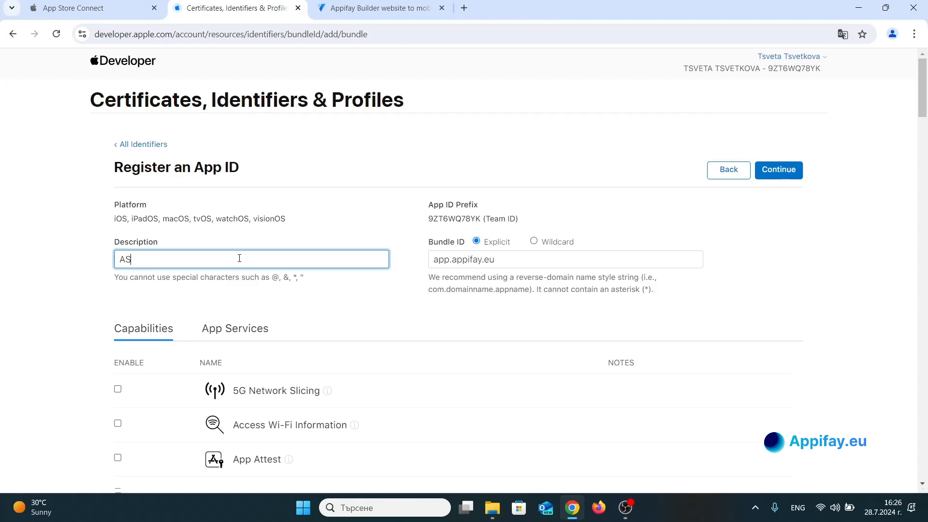
key("BackSpace")
type("ppifay Test")
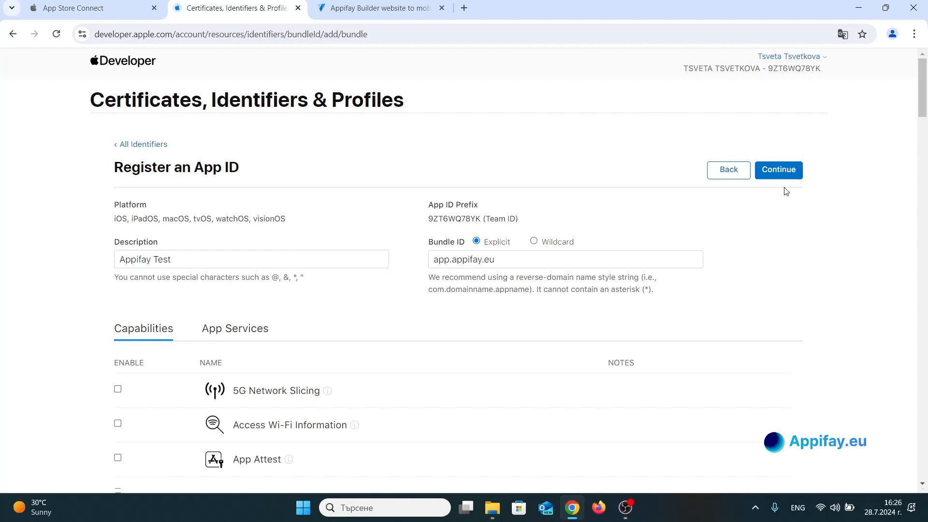
Proceed to the App ID confirmation, review the details and register the App ID.
left_click(787, 175)
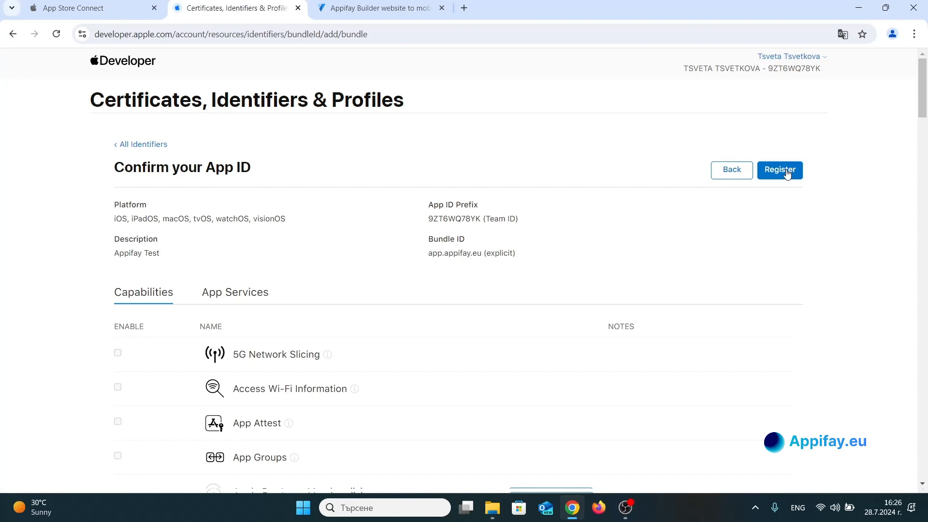
scroll(246, 200, "down", 6)
scroll(245, 200, "up", 6)
left_click(791, 178)
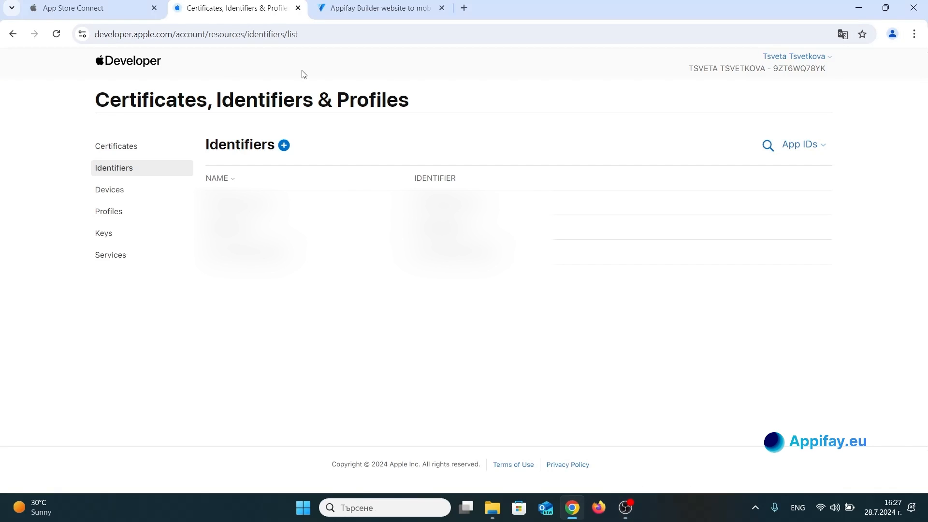
Switch to App Store Connect and open the App Store Connect API team keys among the Users and Access integrations.
left_click(96, 3)
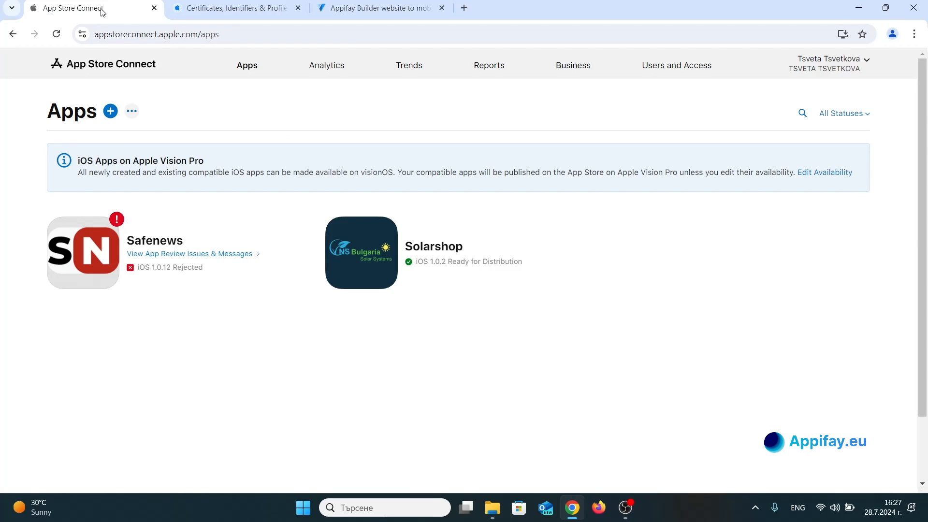
left_click(668, 71)
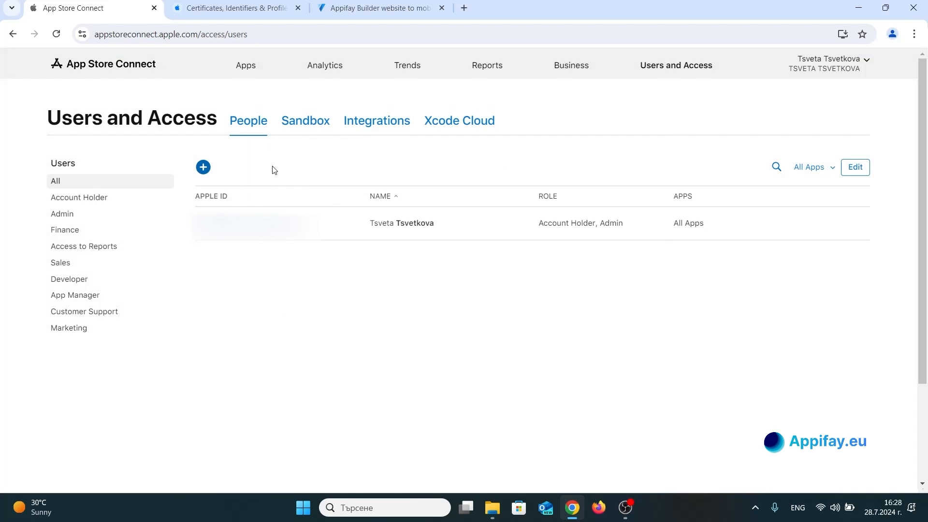
left_click(390, 128)
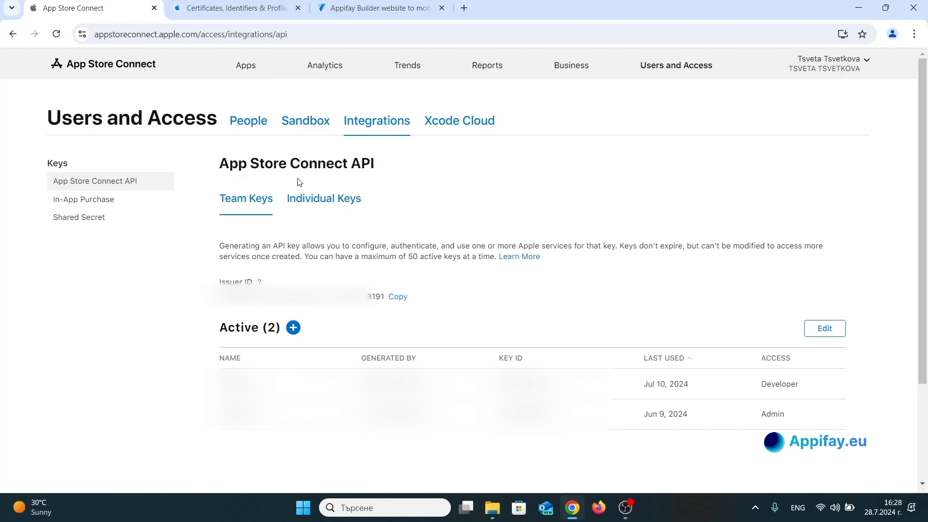
scroll(316, 244, "down", 1)
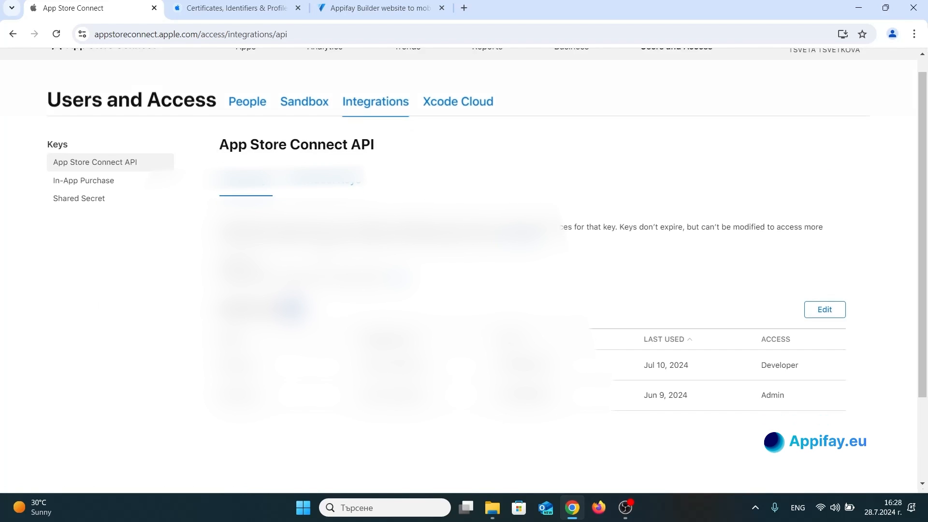
scroll(374, 260, "down", 2)
scroll(374, 261, "up", 3)
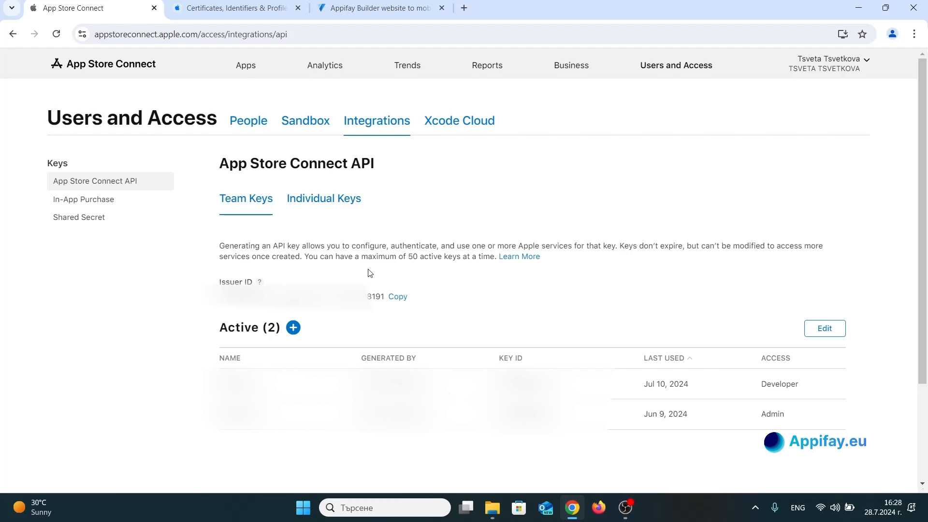
Generate a team API key named Appifay with App Manager access.
left_click(293, 328)
left_click(396, 250)
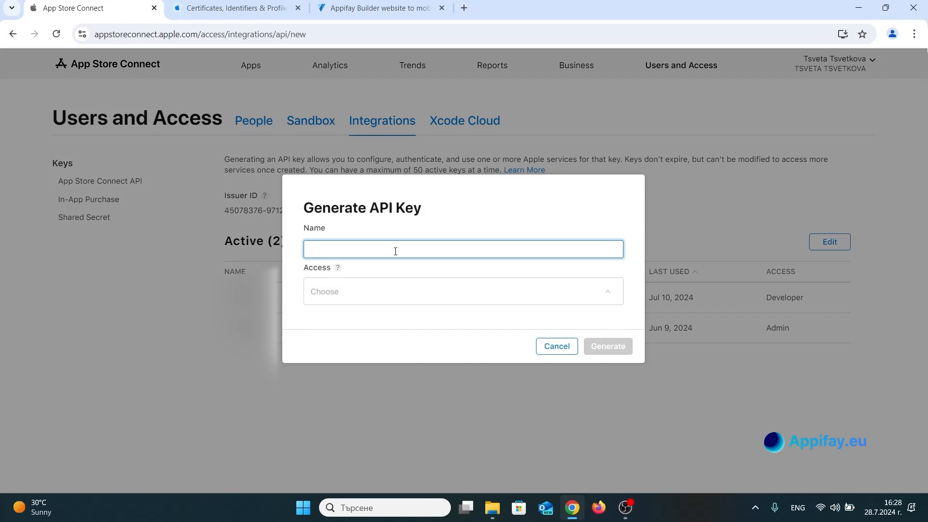
type("Appifay")
left_click(382, 289)
left_click(366, 334)
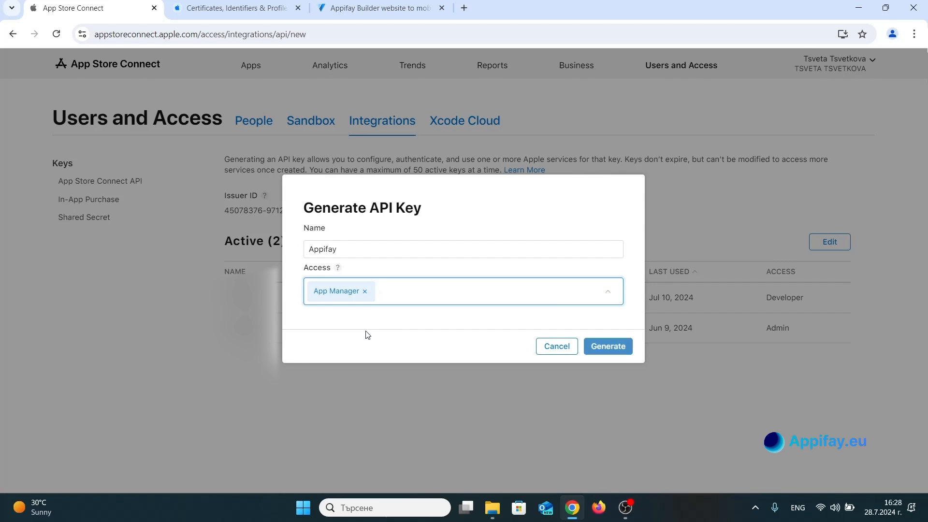
left_click(618, 347)
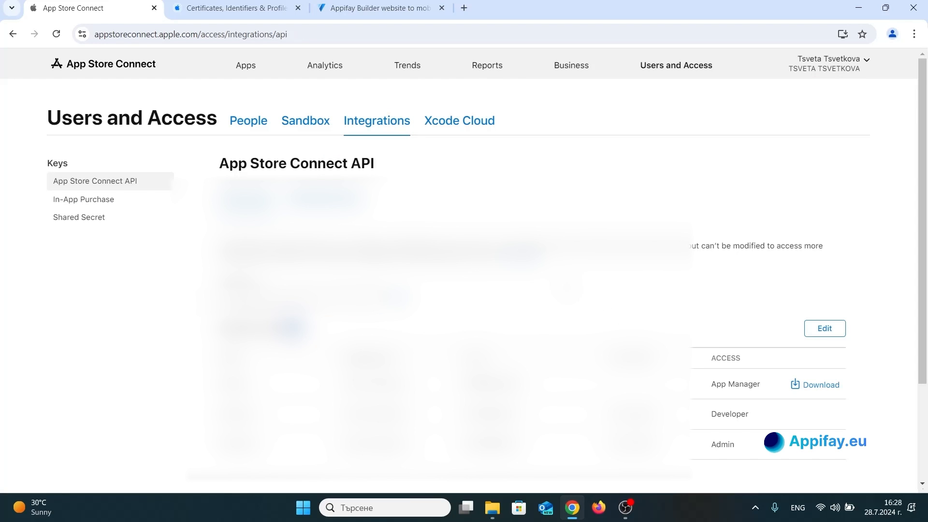
scroll(504, 272, "down", 3)
scroll(503, 272, "up", 3)
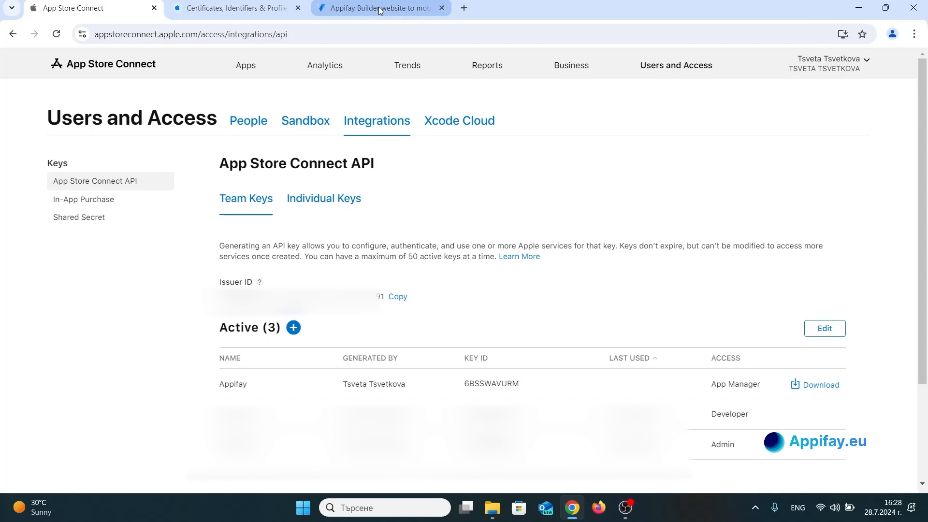
Switch to Appifay's key manager and start a new iOS key with the list name Appifay.
left_click(379, 6)
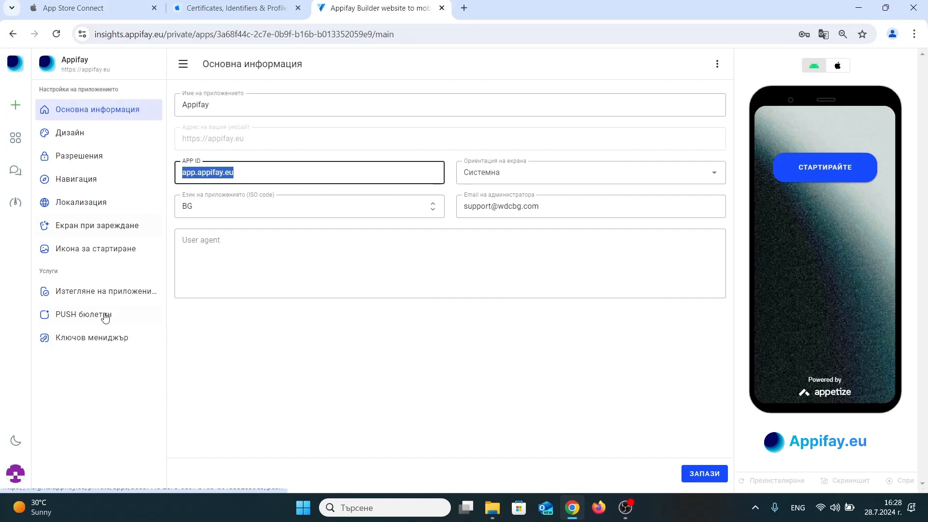
left_click(100, 343)
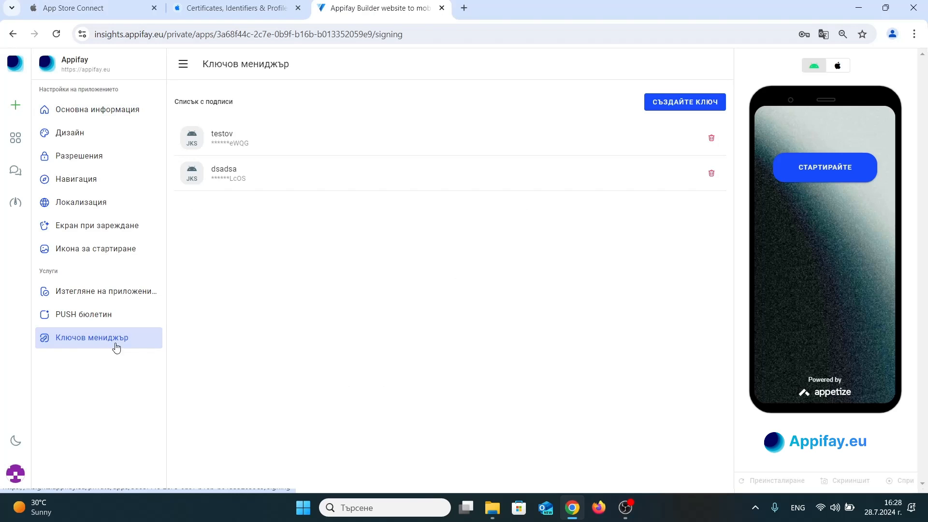
left_click(695, 105)
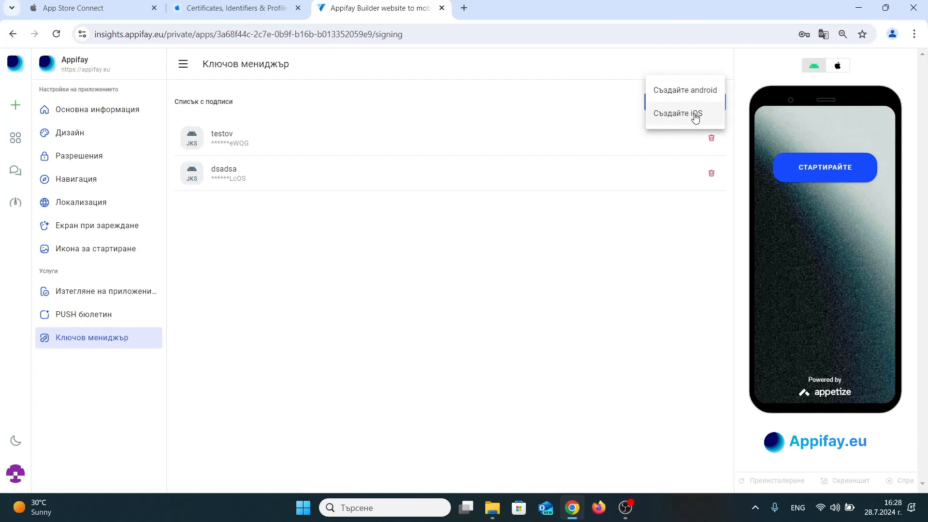
left_click(694, 113)
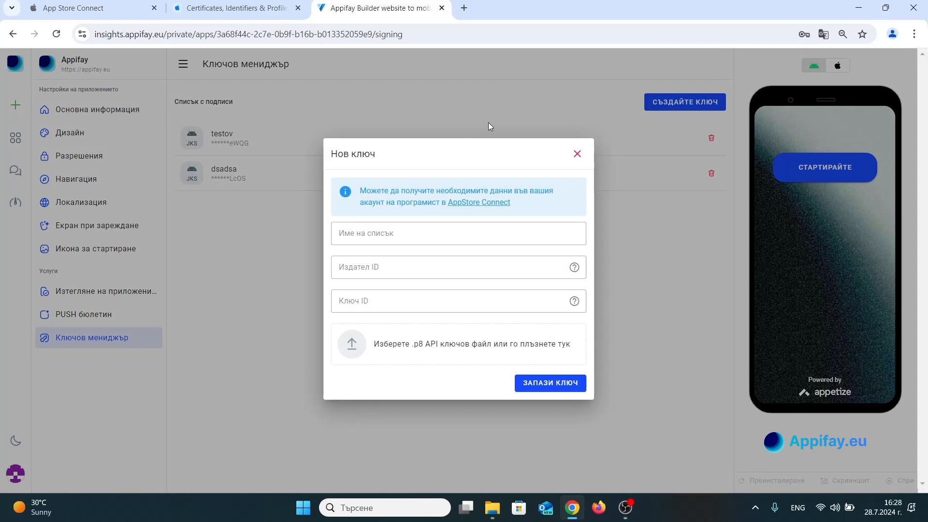
left_click(402, 231)
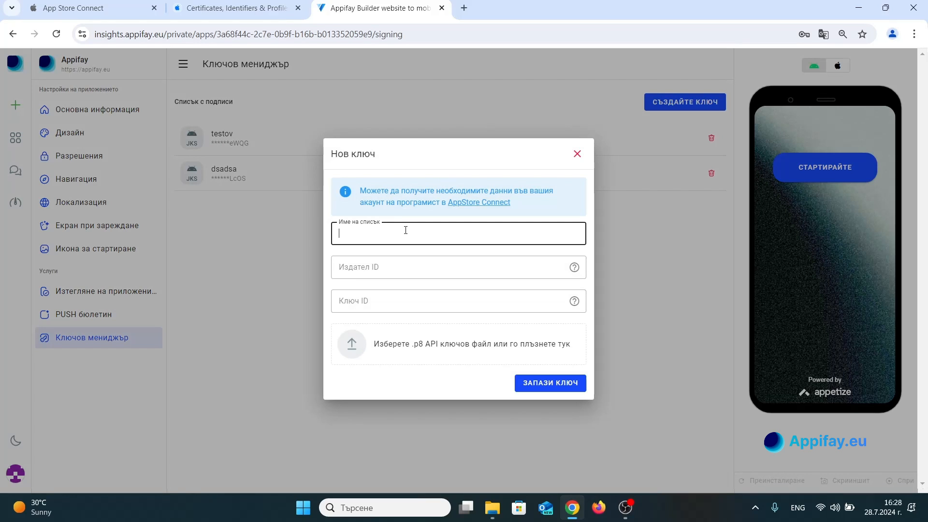
type("A")
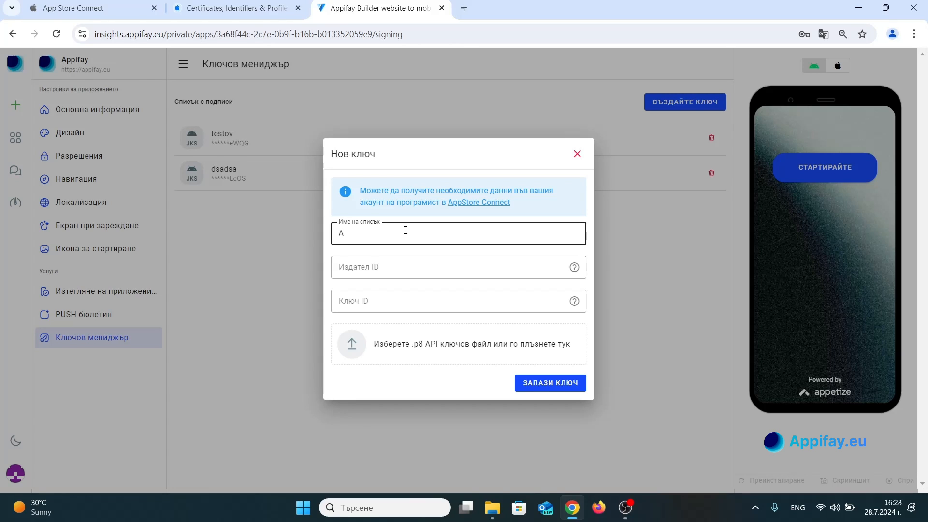
type("ppifay")
Copy the Issuer ID from App Store Connect's team keys page and paste it as the publisher ID of Appifay's new key.
left_click(407, 271)
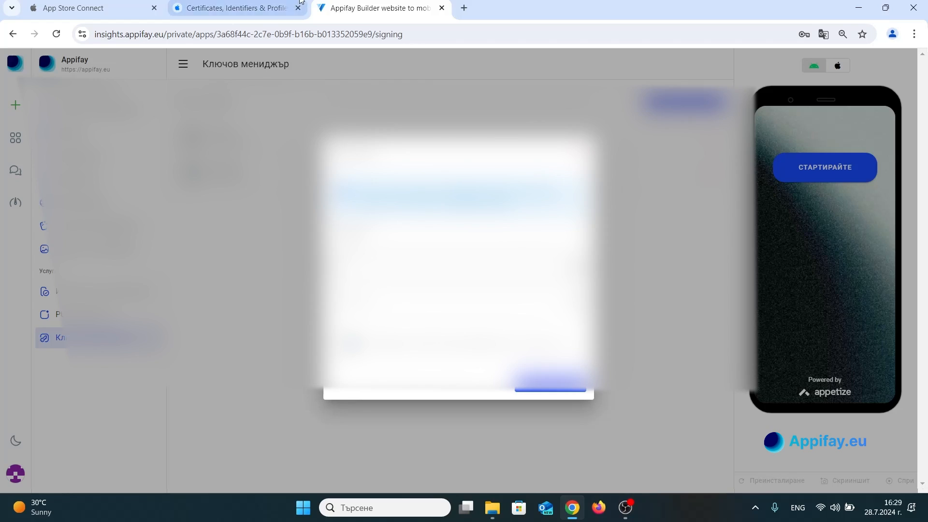
left_click(210, 2)
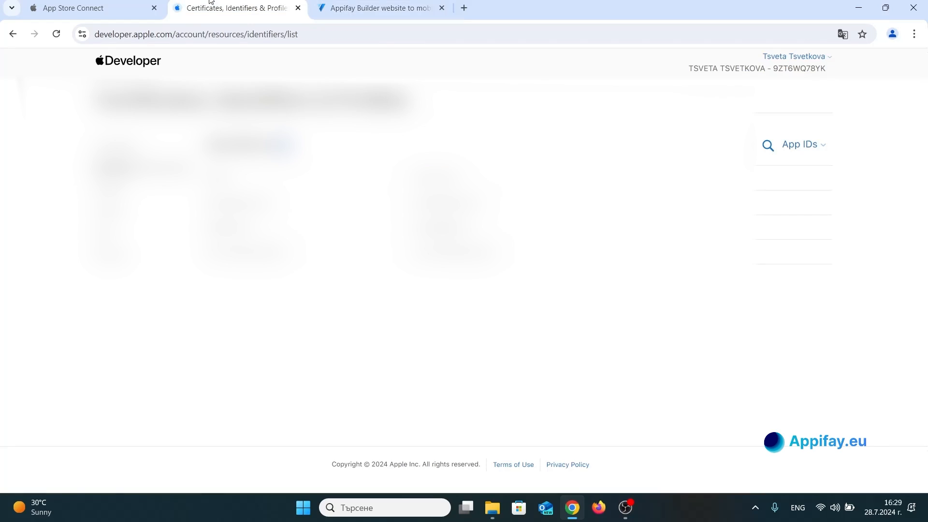
left_click(119, 5)
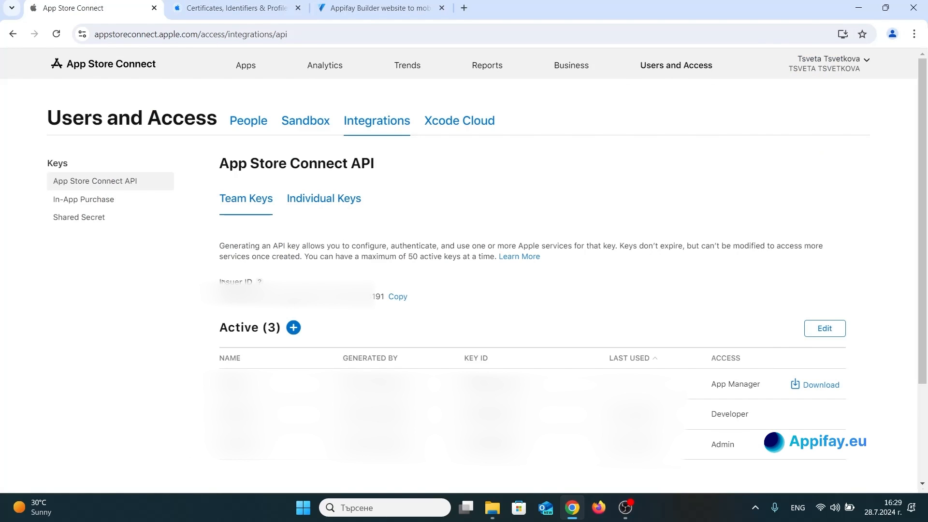
left_click(397, 296)
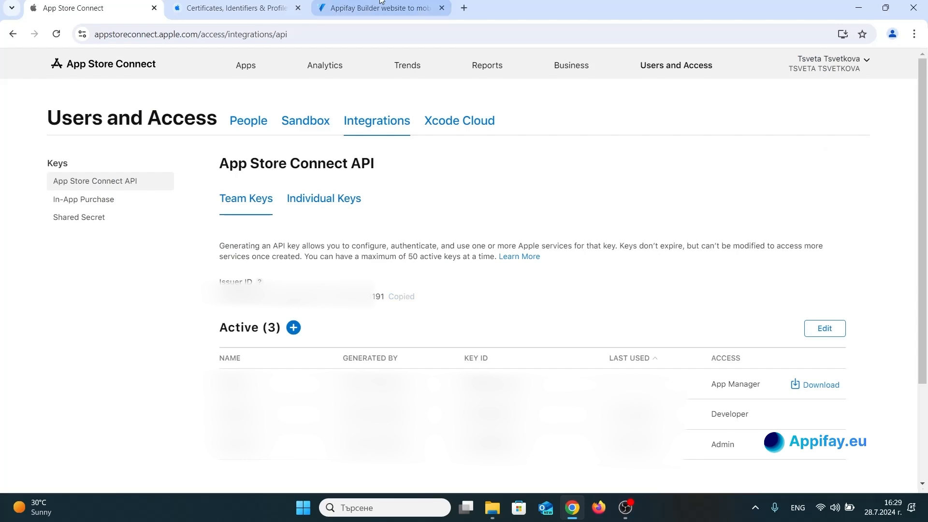
left_click(379, 7)
key("ctrl+v")
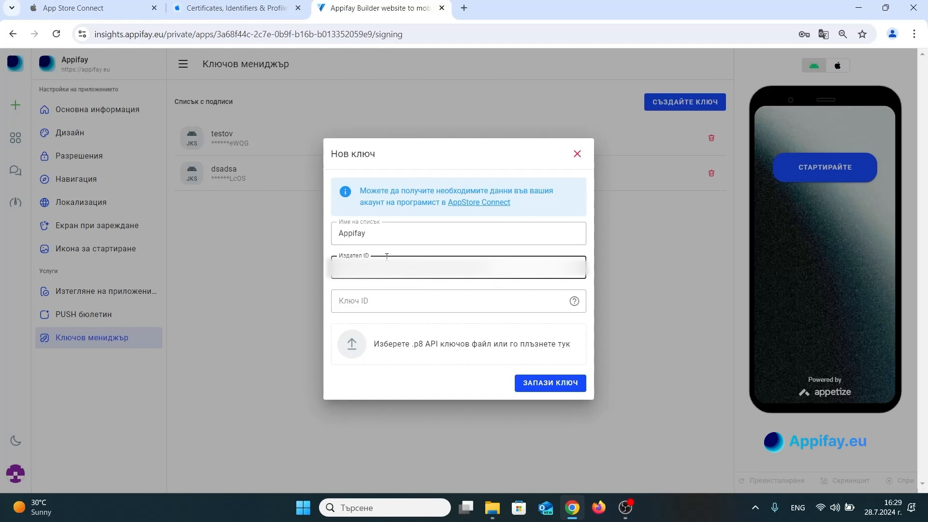
Copy the Key ID of the Appifay team key in App Store Connect and paste it into the new key form's key ID.
left_click(236, 4)
left_click(99, 3)
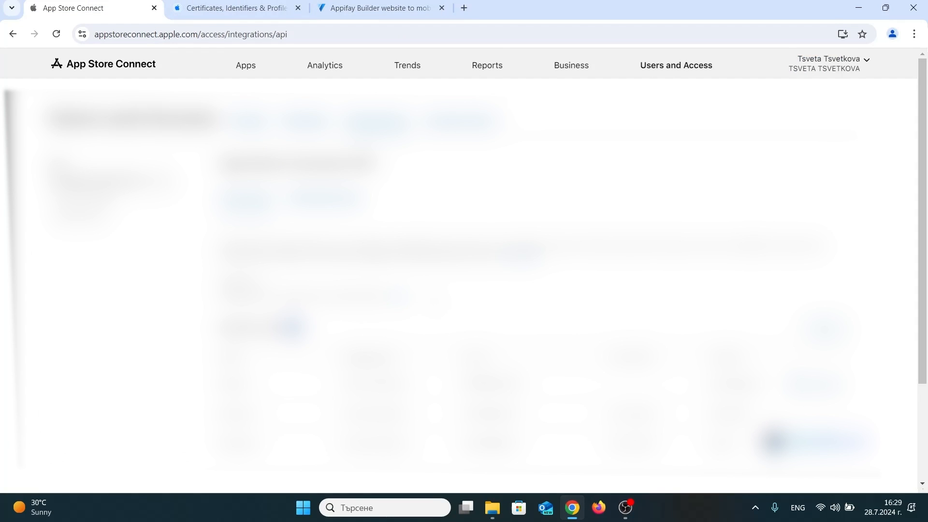
scroll(546, 309, "down", 3)
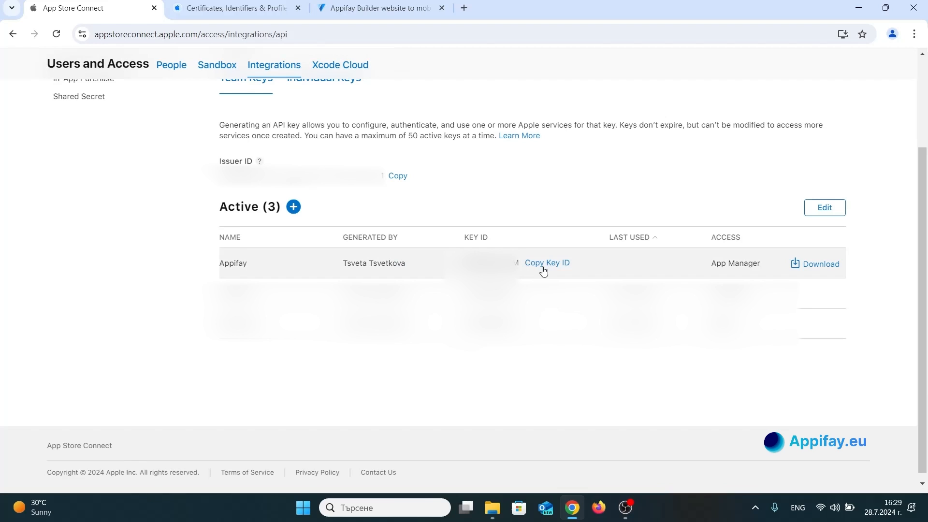
left_click(543, 270)
left_click(401, 6)
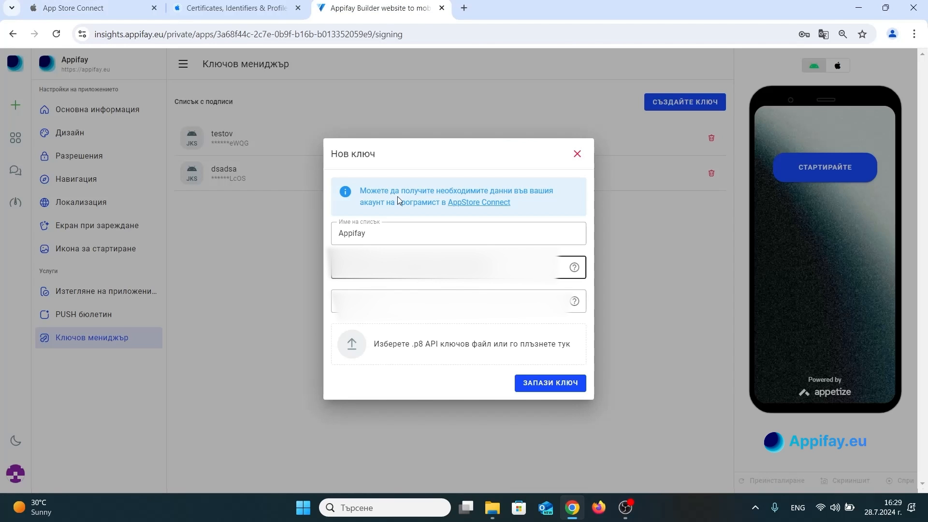
key("Tab")
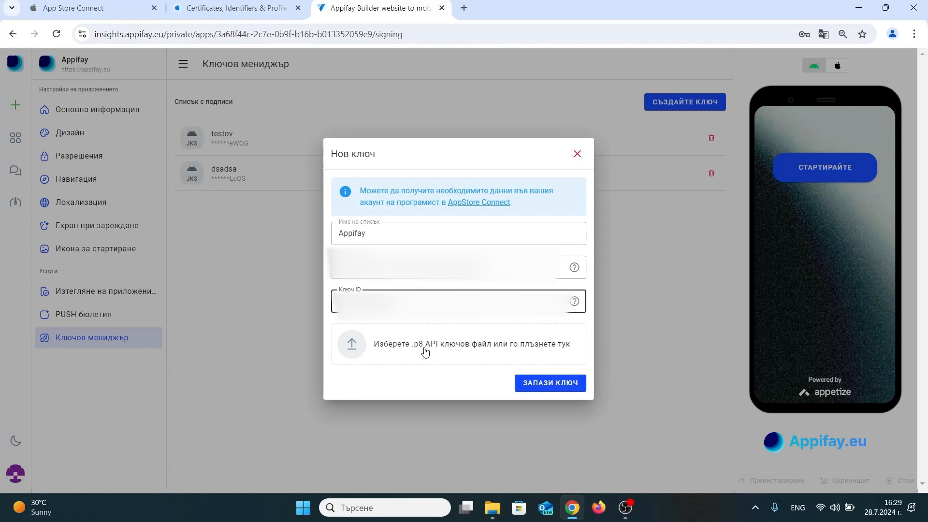
Switch to App Store Connect and download the Appifay team key's API key file.
left_click(121, 7)
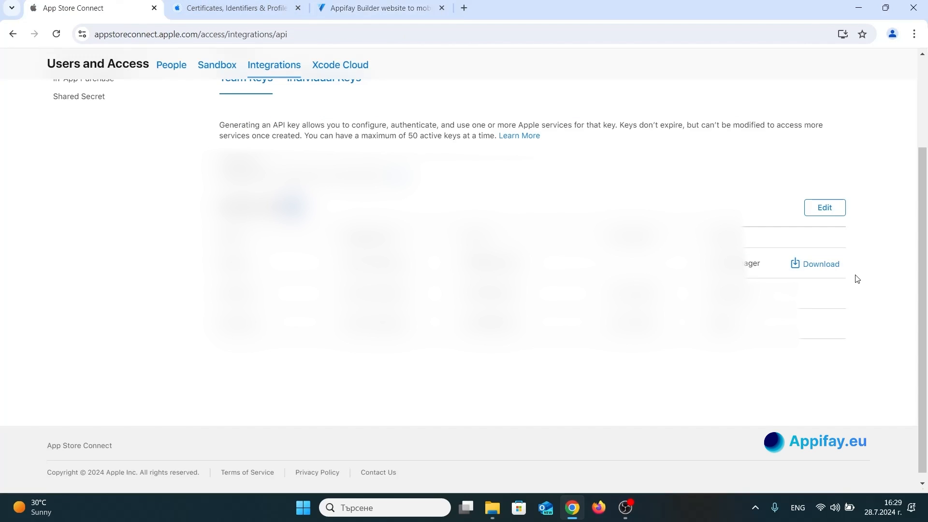
left_click(830, 265)
left_click(637, 322)
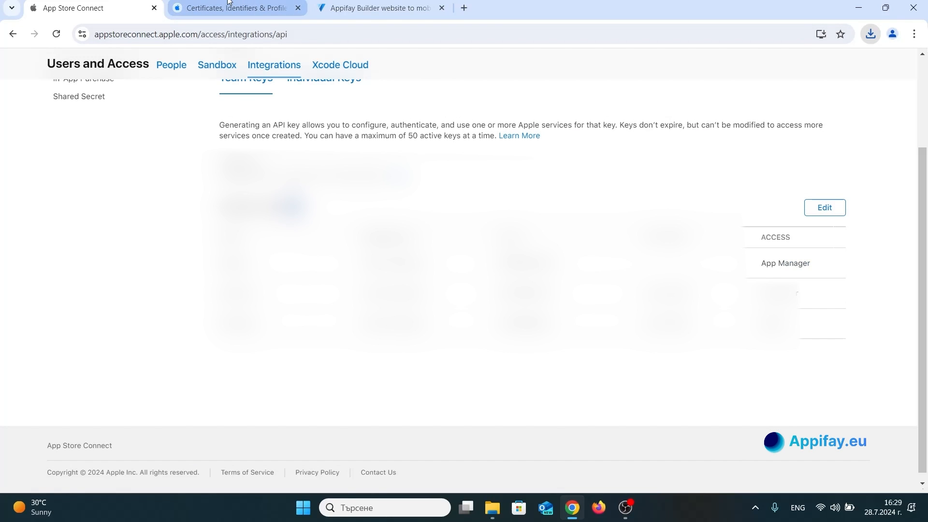
Switch back to Appifay, attach the downloaded .p8 API key file to the new key and save it.
left_click(386, 7)
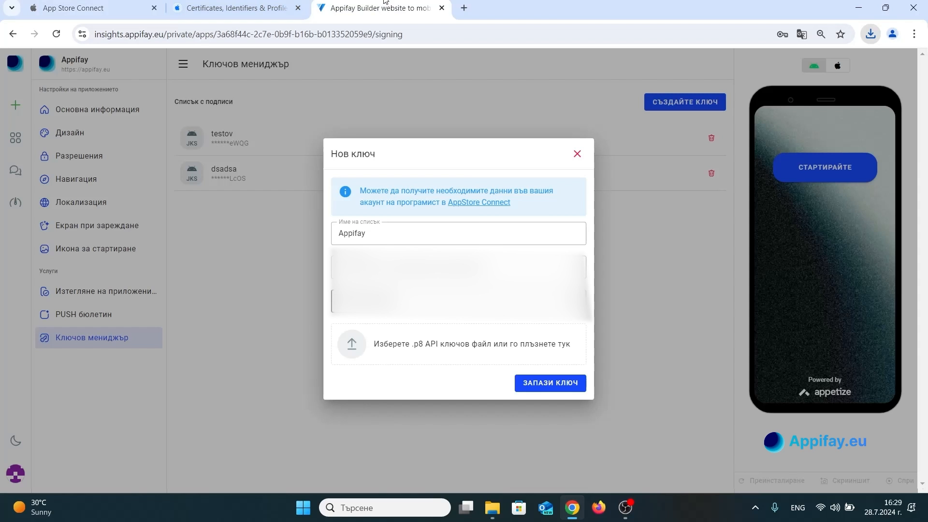
left_click(506, 347)
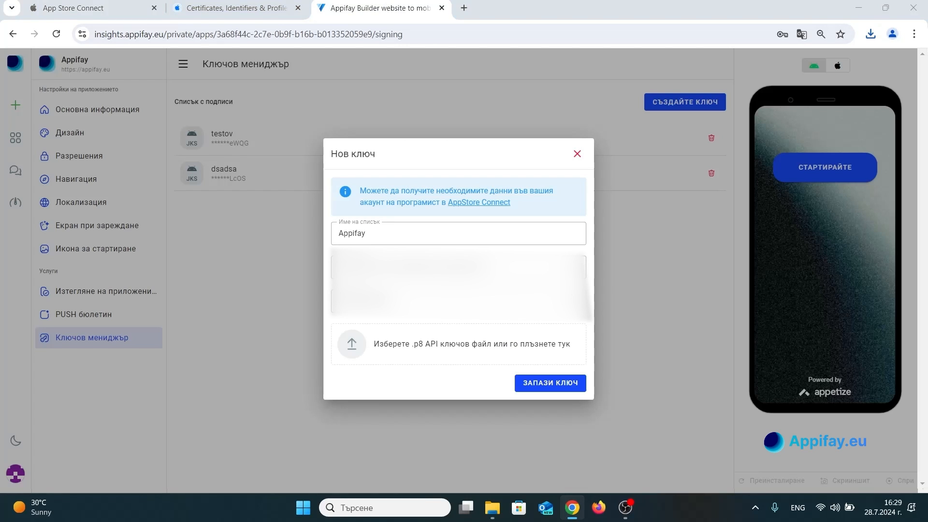
left_click(440, 337)
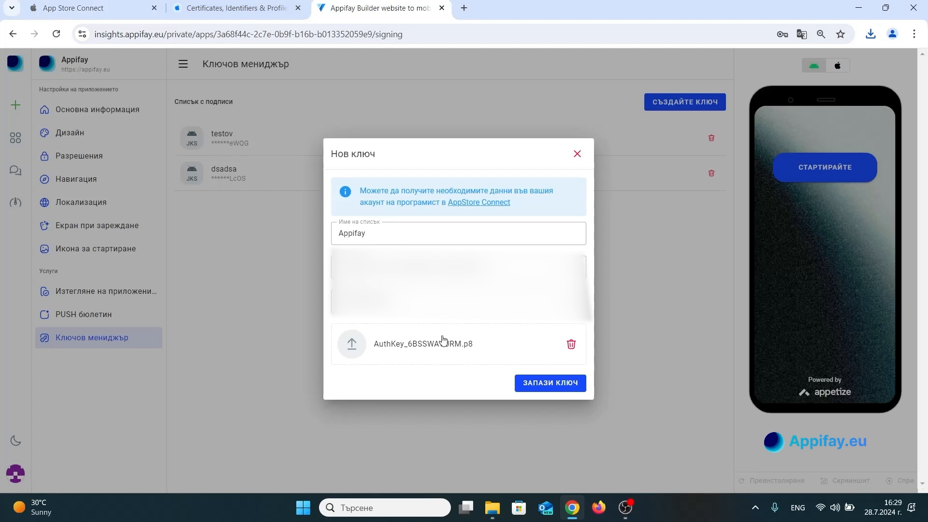
left_click(551, 383)
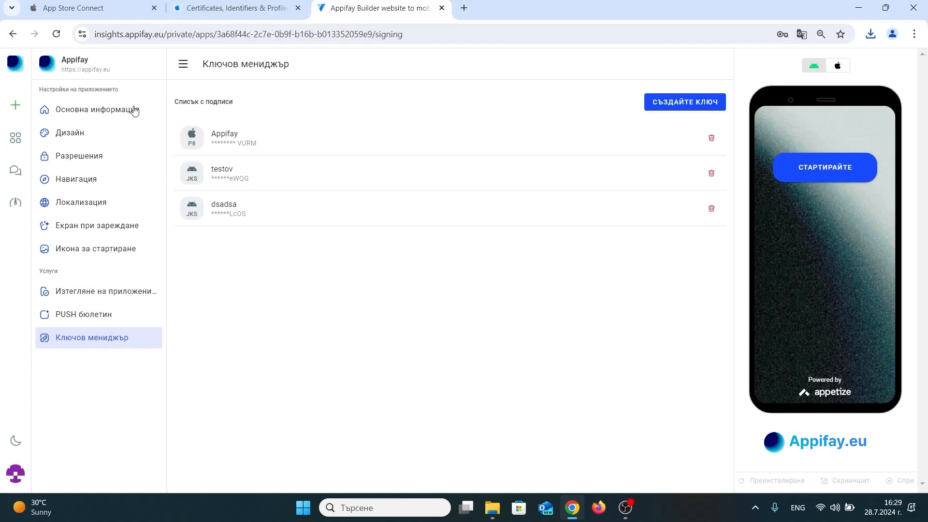
Open Appifay's app download page, and switch to the Apps list in App Store Connect.
left_click(115, 296)
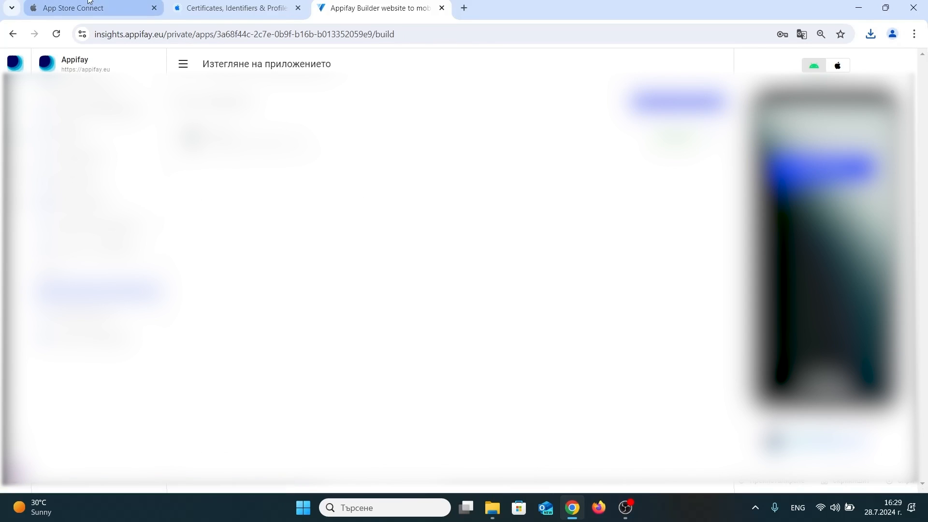
left_click(89, 5)
scroll(464, 242, "up", 3)
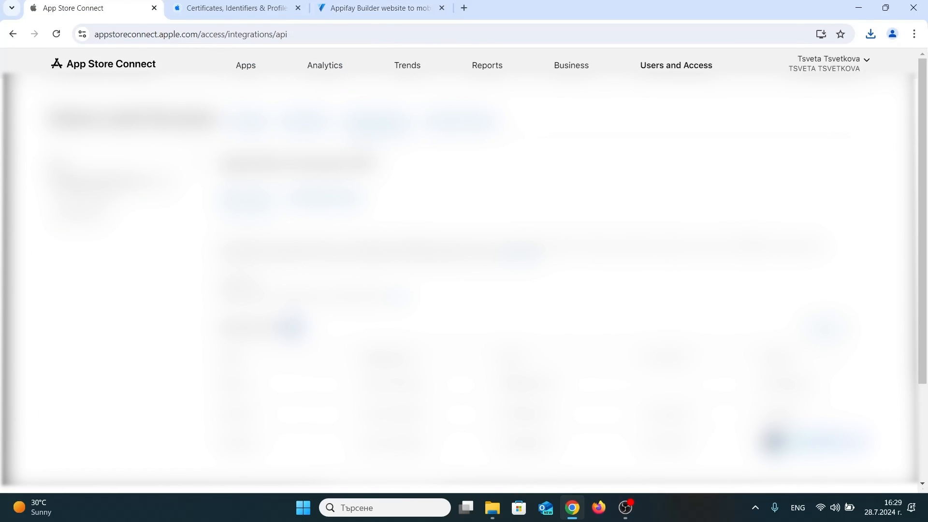
left_click(248, 67)
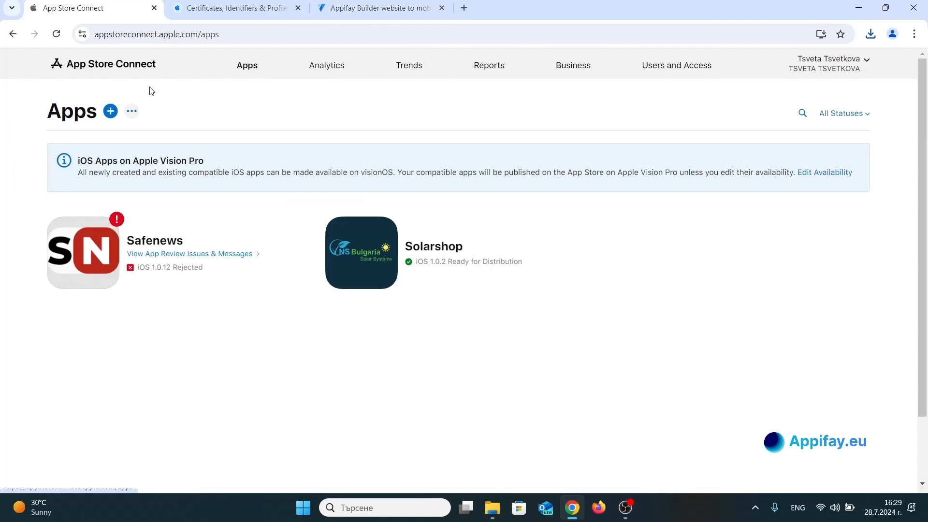
Start a new app in App Store Connect for the iOS platform with the name Appifay.
left_click(111, 111)
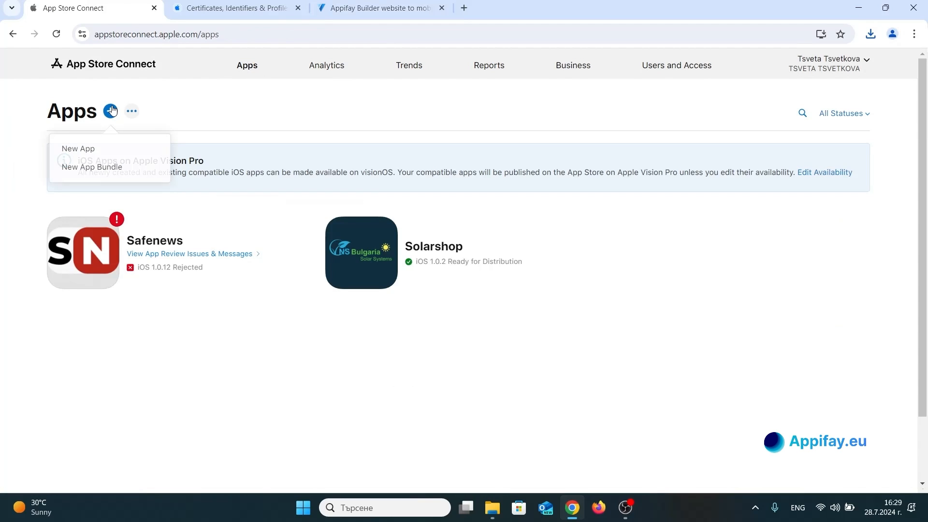
left_click(99, 153)
left_click(308, 130)
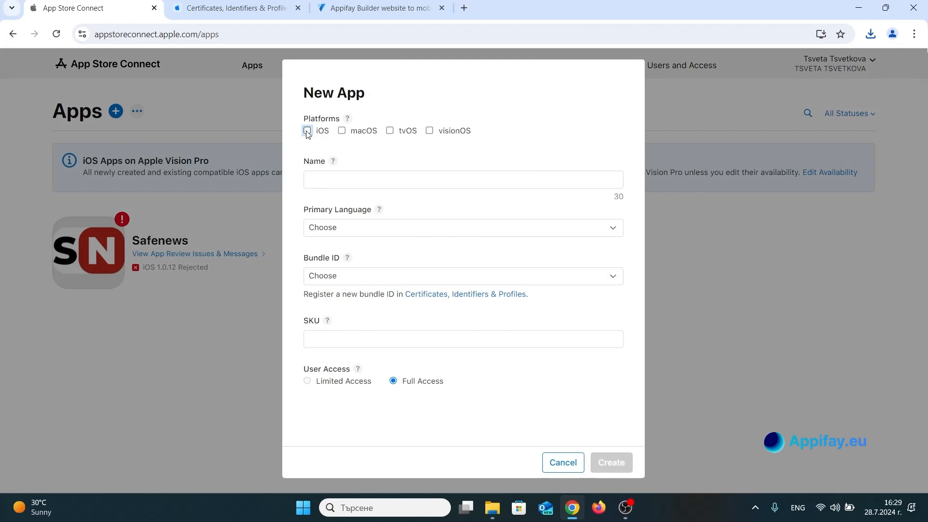
left_click(350, 176)
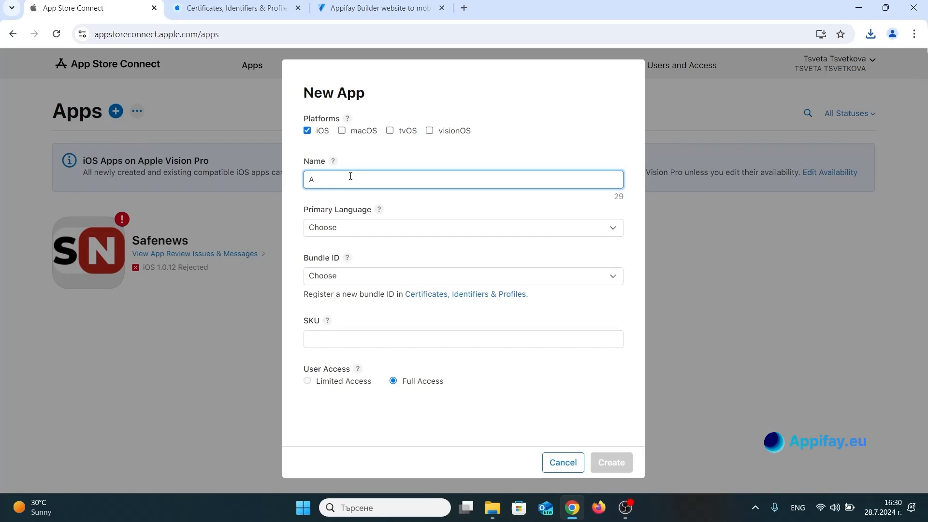
type("Appifay")
Set the new app's primary language to English (U.K.) and its bundle ID to Appifay Test - app.appifay.eu.
key("Tab")
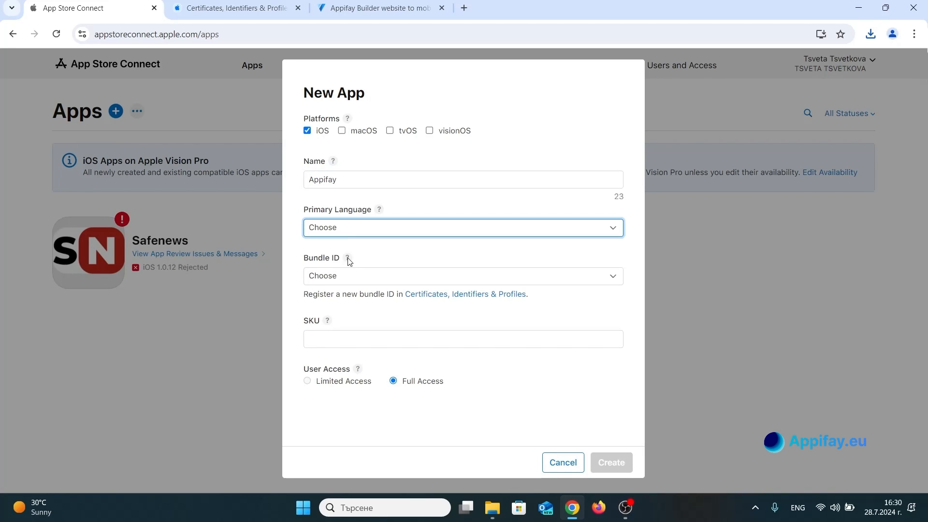
left_click(339, 351)
left_click(364, 274)
left_click(363, 299)
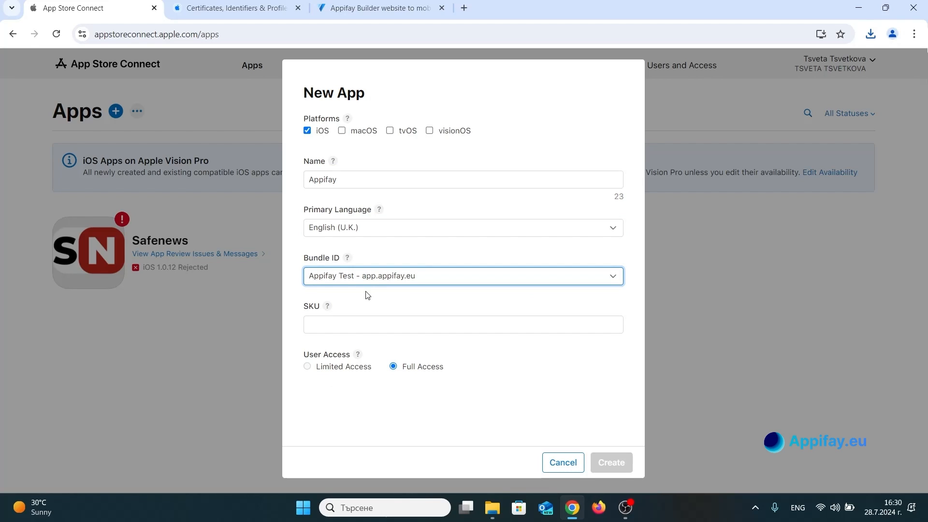
Enter app.appifay.eu as the SKU and create the app with full user access.
left_click(368, 323)
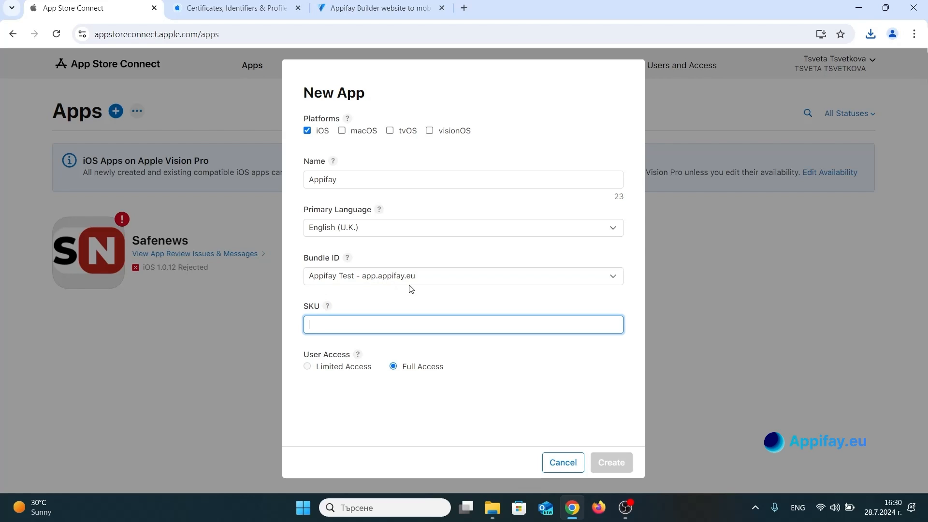
type("app")
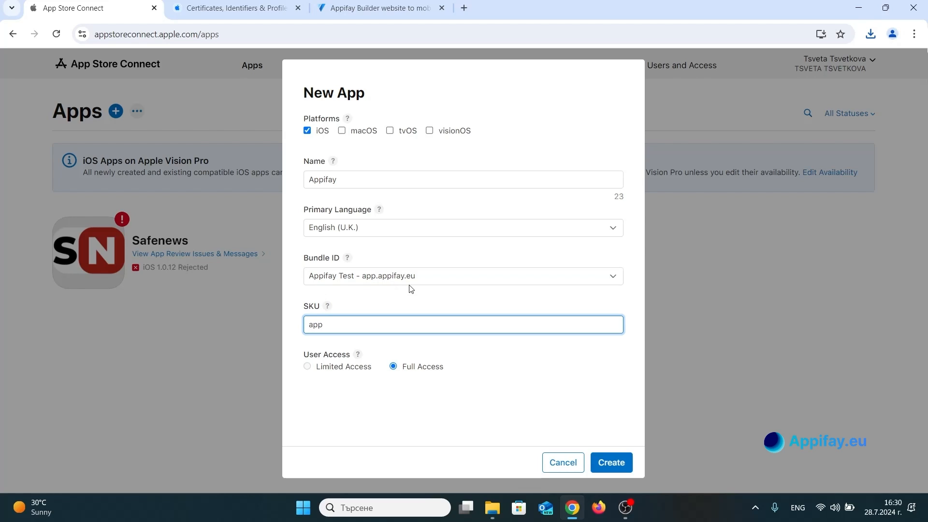
type(".appifay.,e")
type(".eu")
left_click(616, 463)
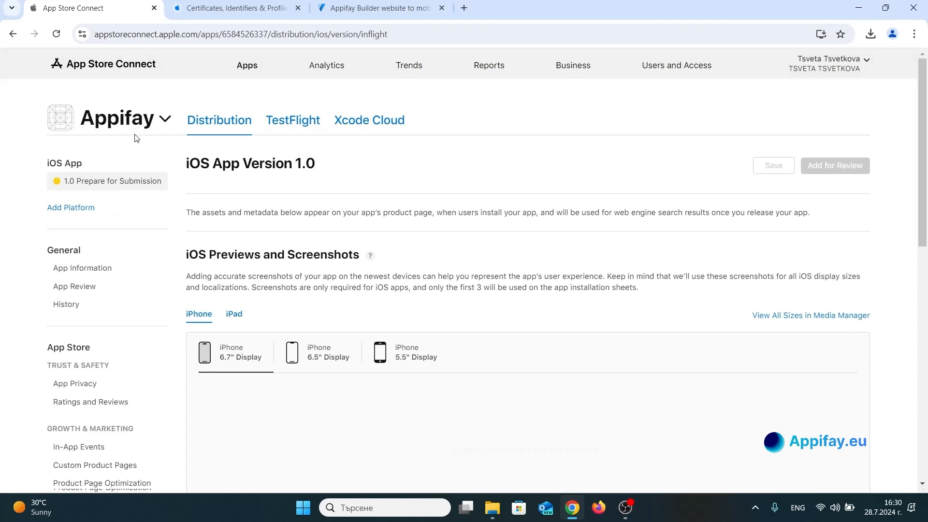
Examine the iOS version 1.0 page's screenshots, promotional text, description, keywords, support URL, version and copyright fields.
scroll(136, 139, "down", 5)
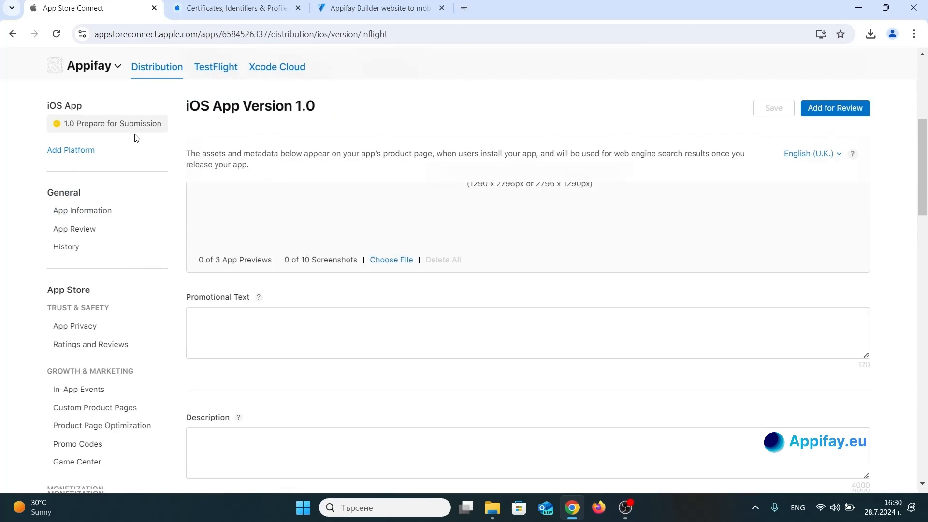
scroll(135, 139, "up", 6)
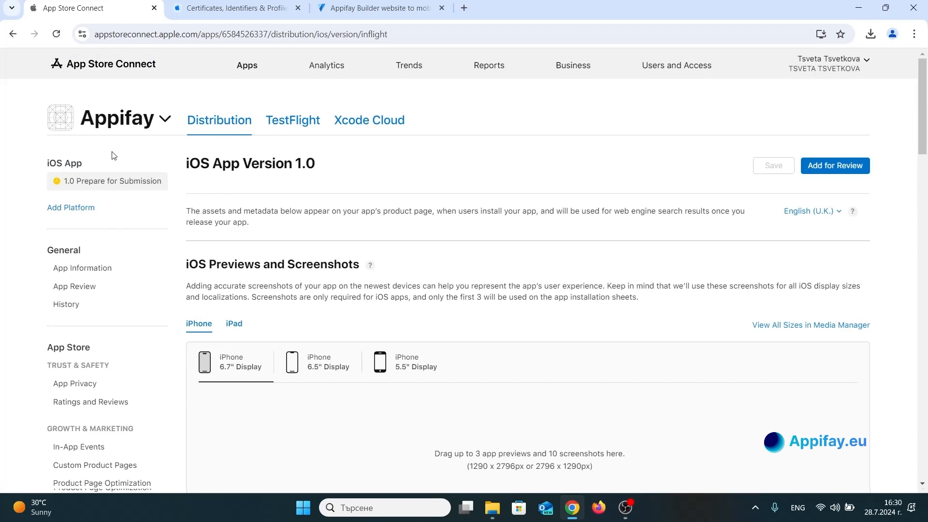
scroll(113, 153, "down", 10)
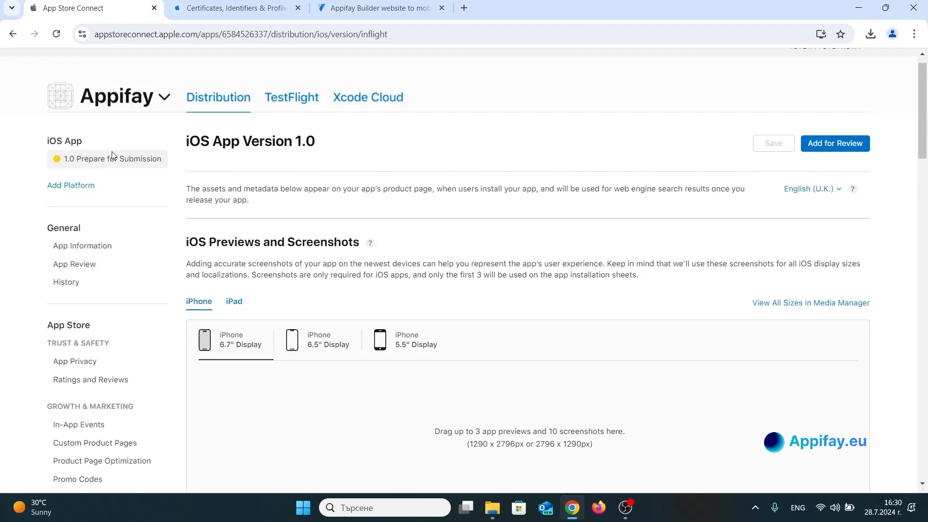
scroll(113, 154, "up", 4)
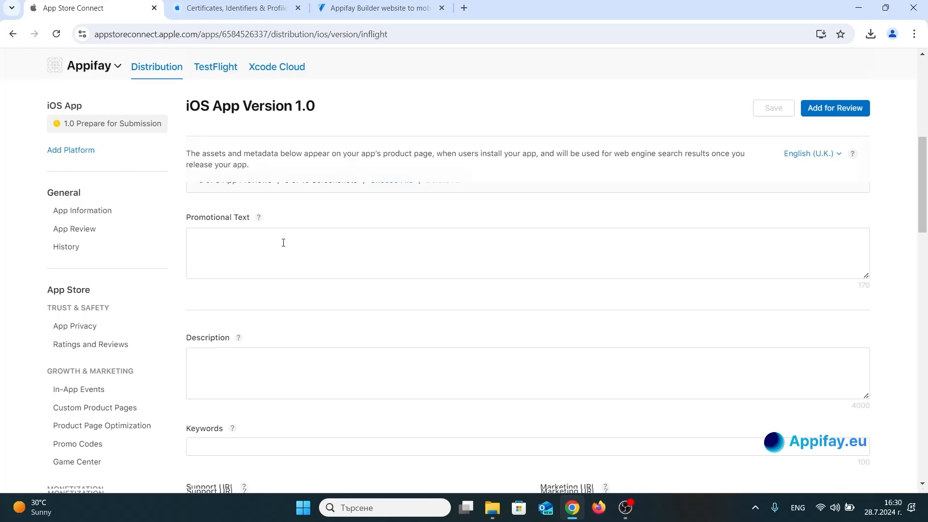
left_click(268, 375)
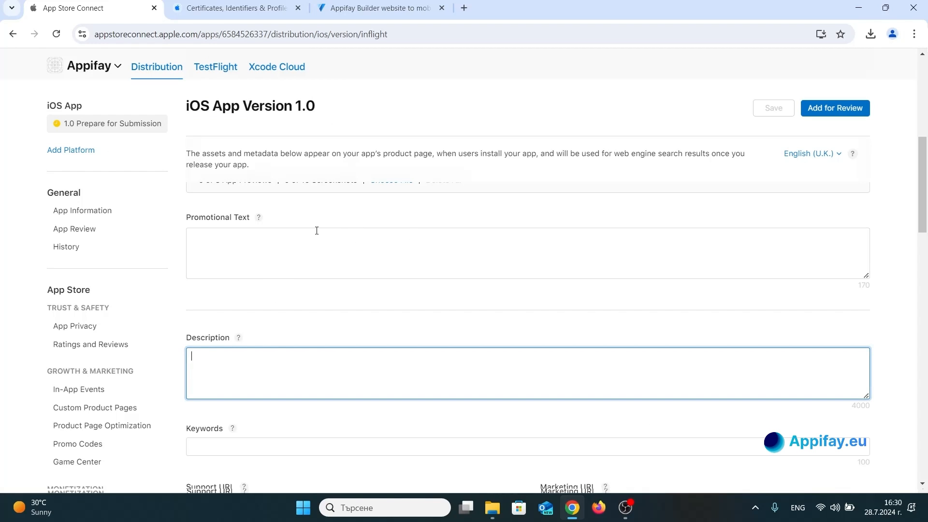
left_click(261, 246)
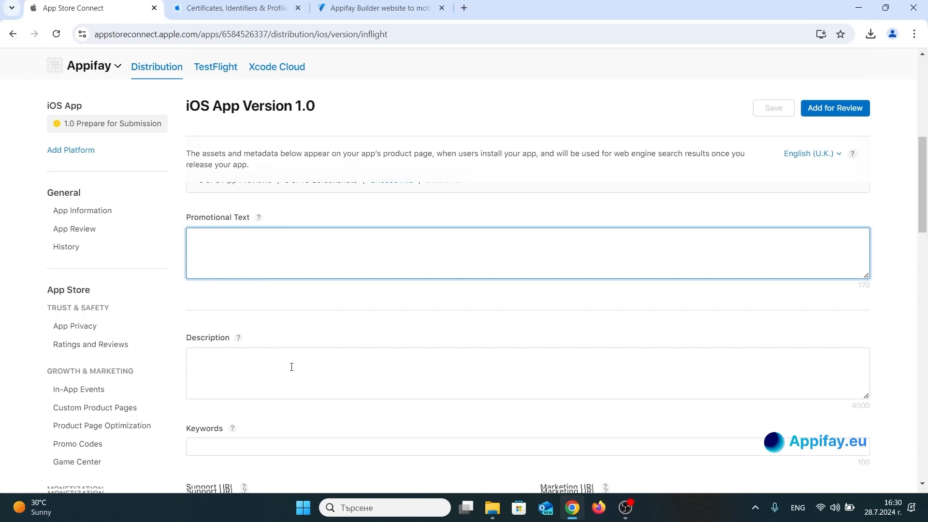
left_click(292, 367)
scroll(298, 300, "down", 3)
left_click(274, 258)
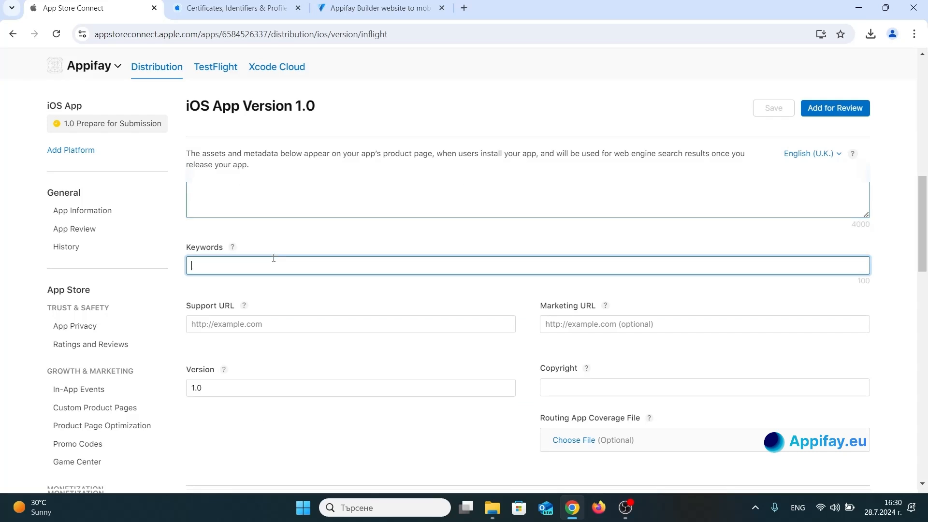
left_click(289, 324)
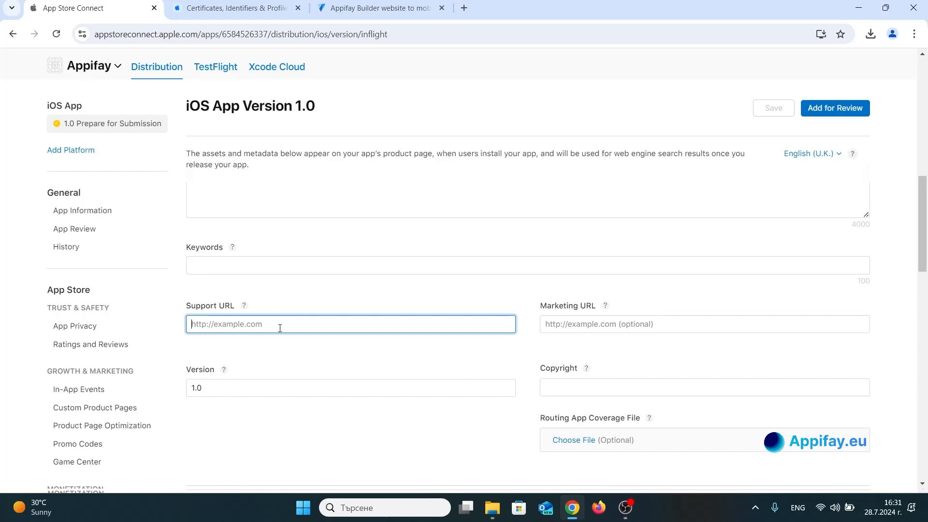
left_click(214, 387)
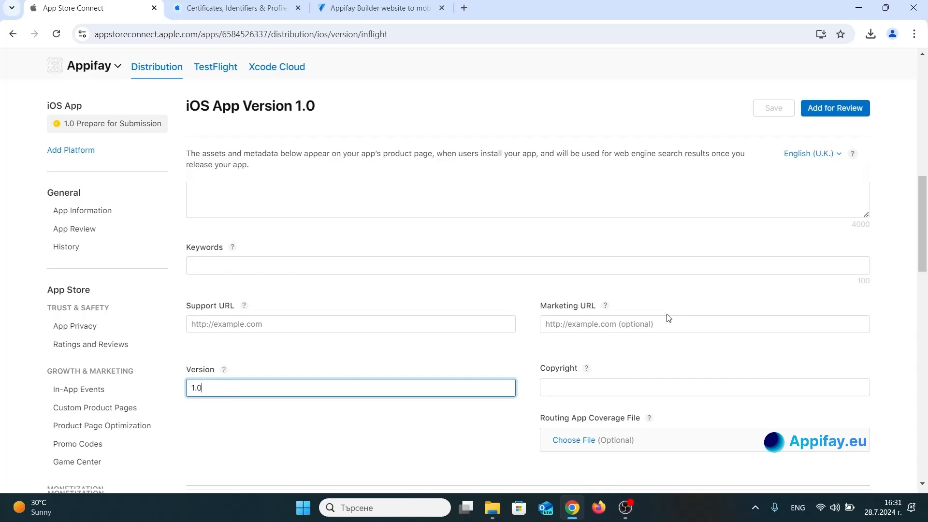
scroll(668, 317, "down", 2)
left_click(599, 263)
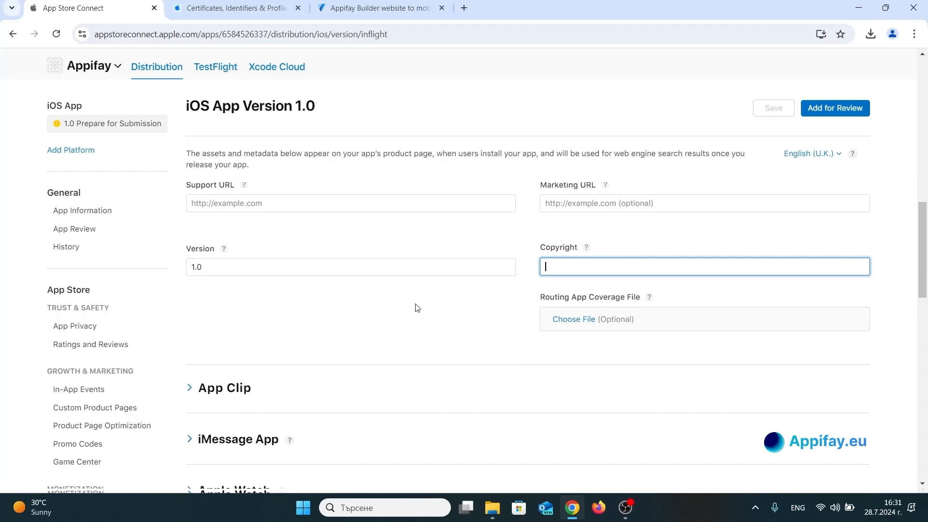
Examine the version page's build section, App Review sign-in, notes and contact fields, and the version release options.
scroll(417, 308, "down", 6)
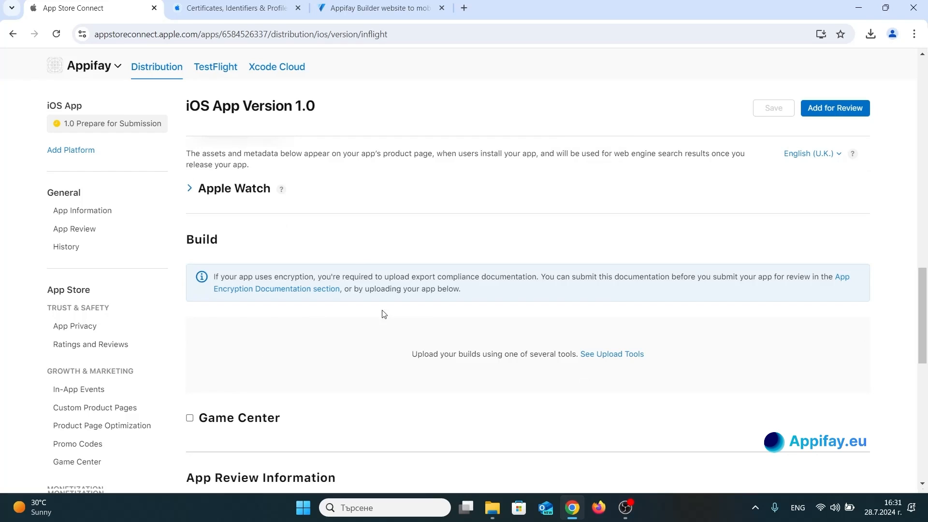
scroll(288, 361, "down", 6)
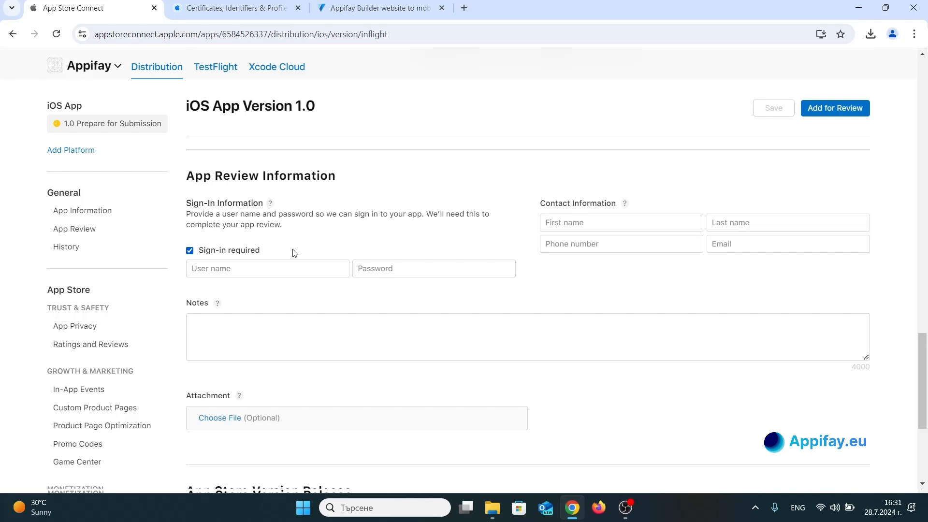
left_click(251, 268)
left_click(375, 268)
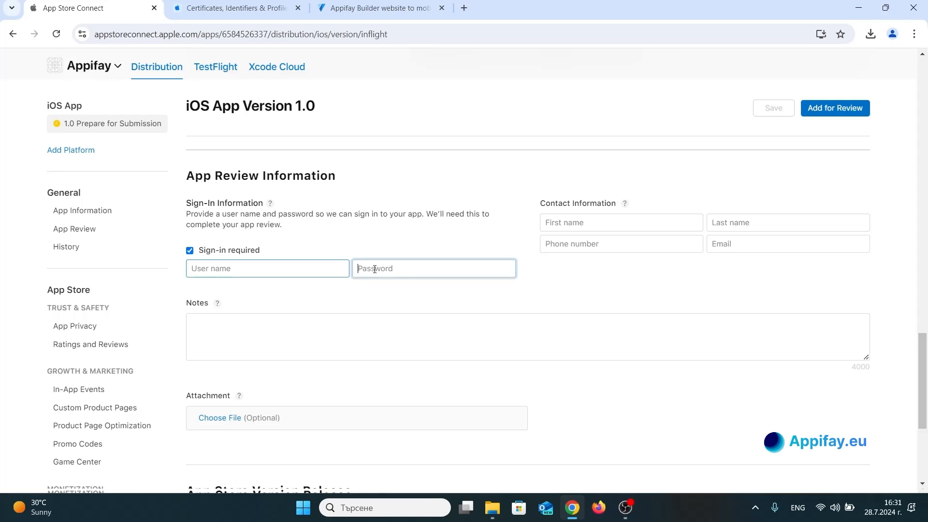
left_click(311, 269)
left_click(401, 263)
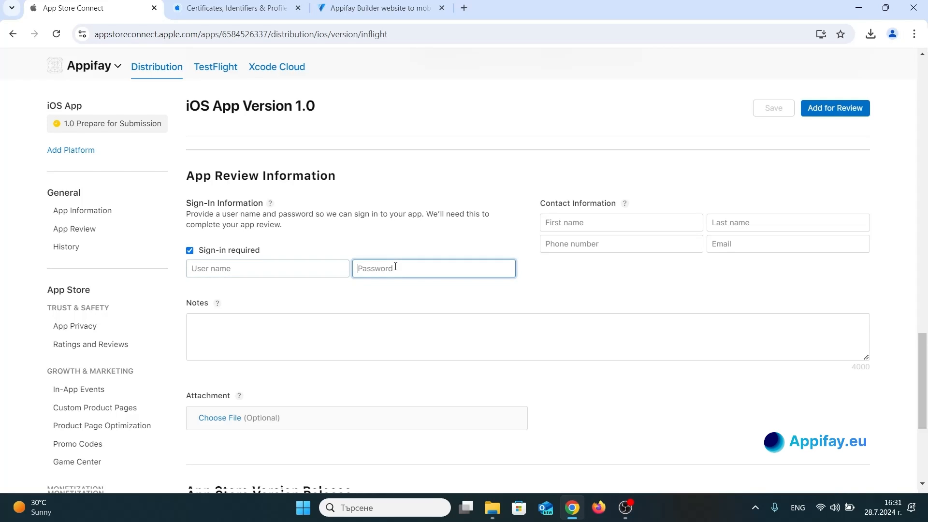
left_click(235, 315)
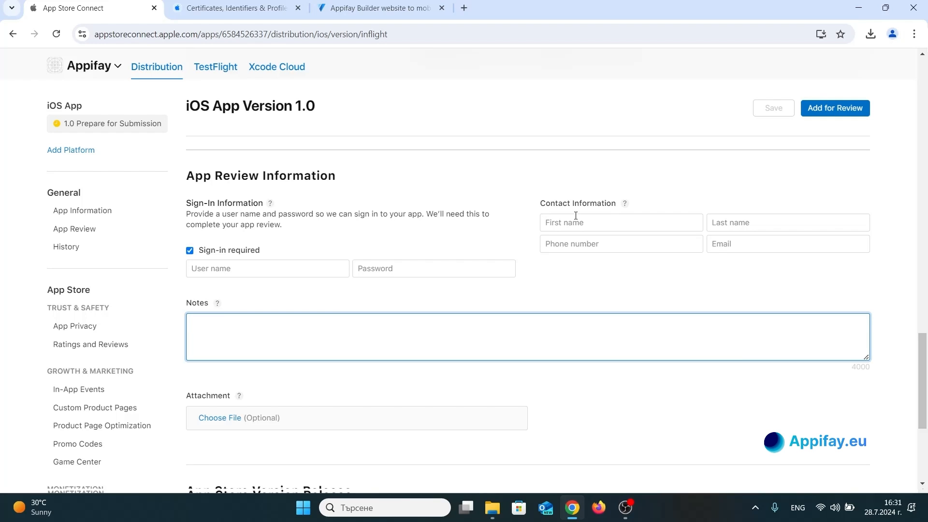
scroll(512, 220, "down", 4)
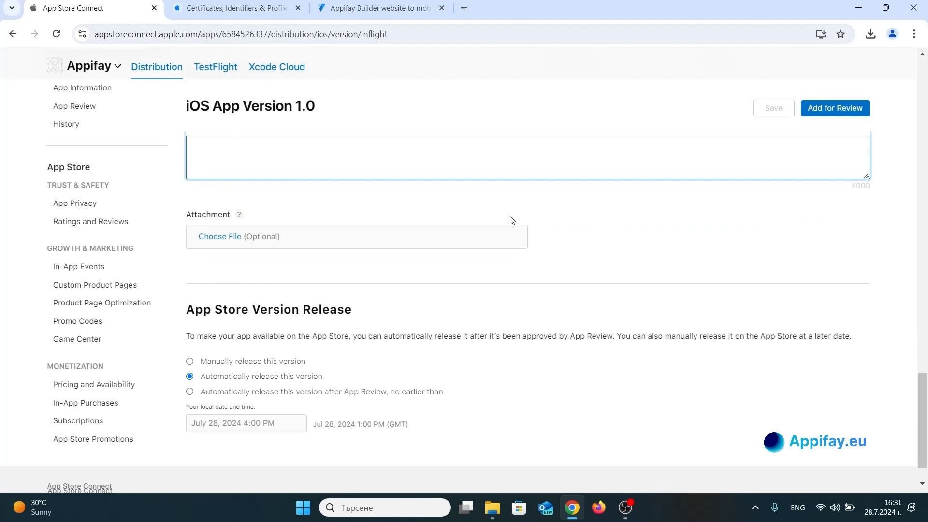
scroll(511, 220, "up", 12)
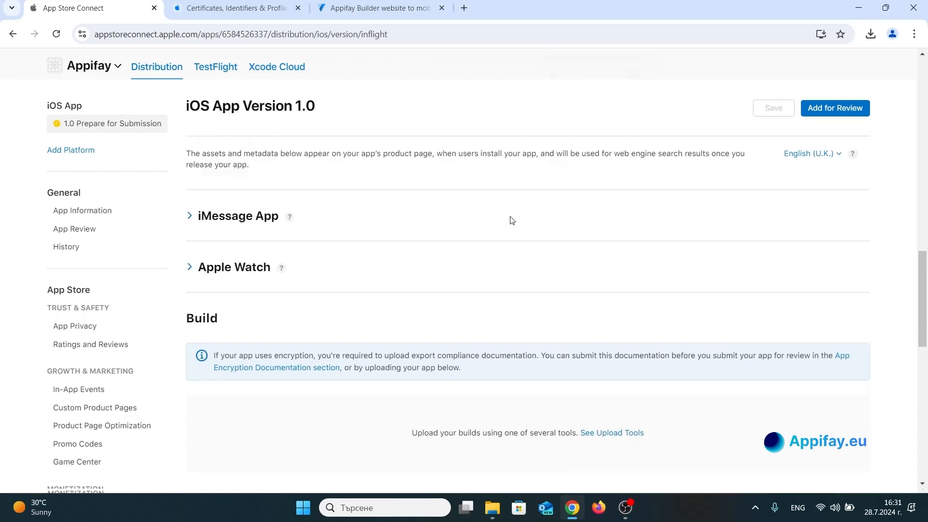
Examine the required screenshot sizes for the 6.7", 6.5" and 5.5" iPhone displays and the 13" and 12.9" iPad displays.
scroll(512, 219, "up", 6)
scroll(511, 220, "down", 3)
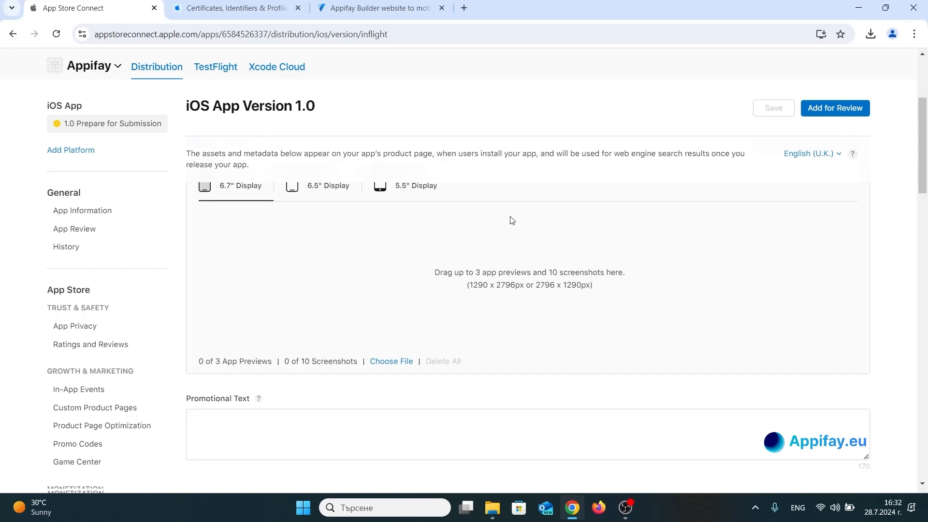
scroll(512, 220, "up", 3)
scroll(509, 220, "down", 2)
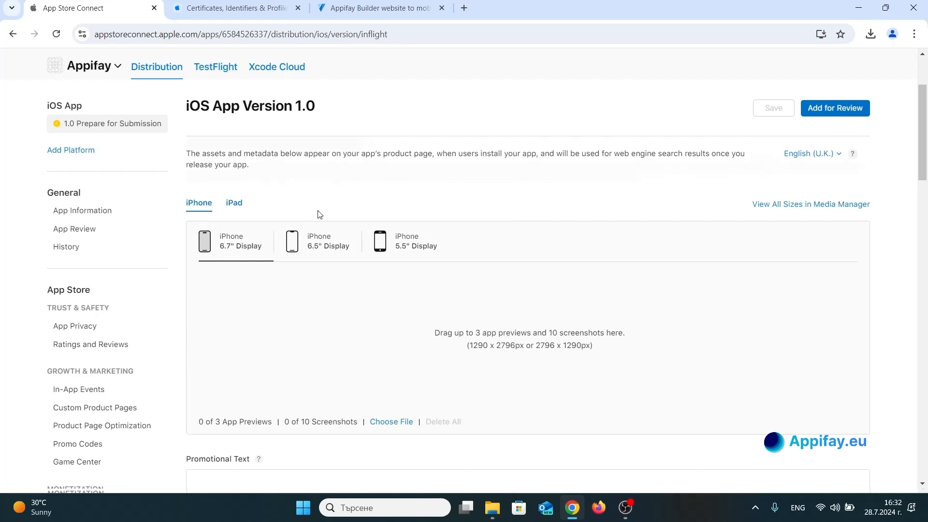
left_click(315, 238)
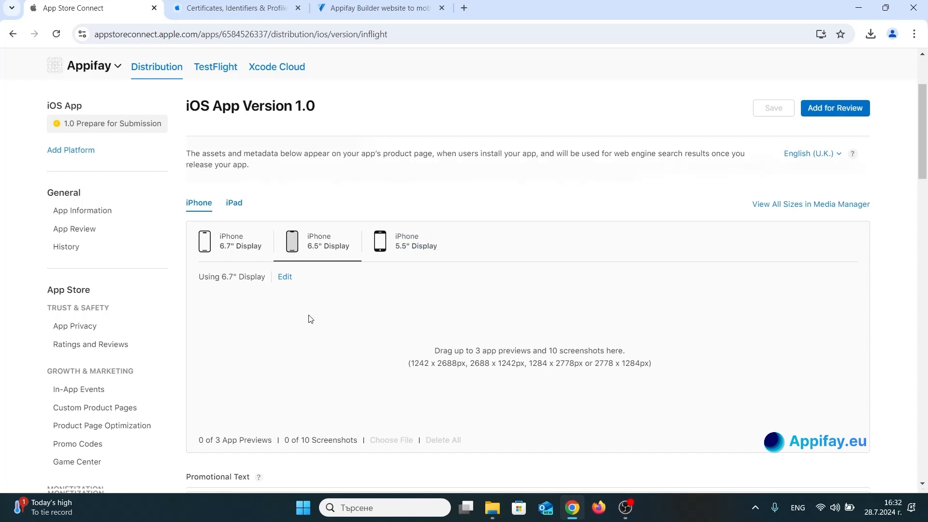
left_click(390, 242)
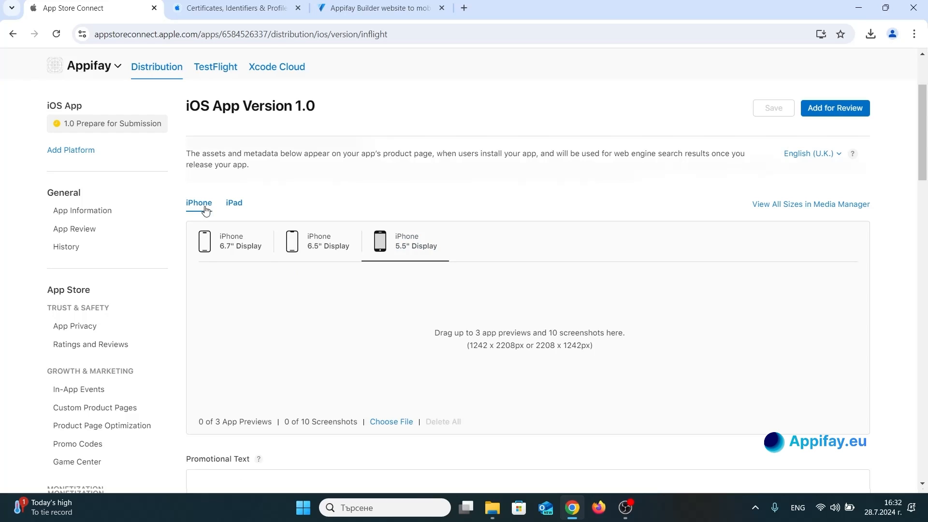
left_click(231, 206)
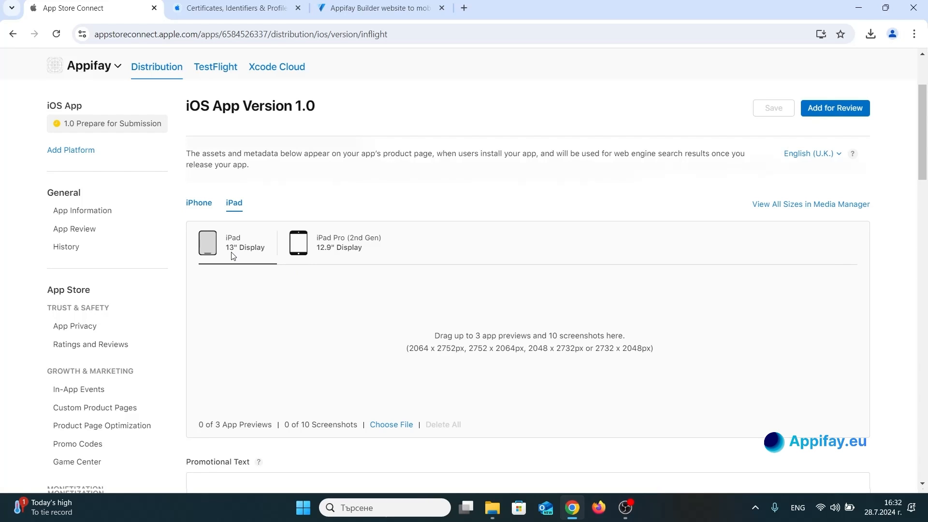
left_click(331, 249)
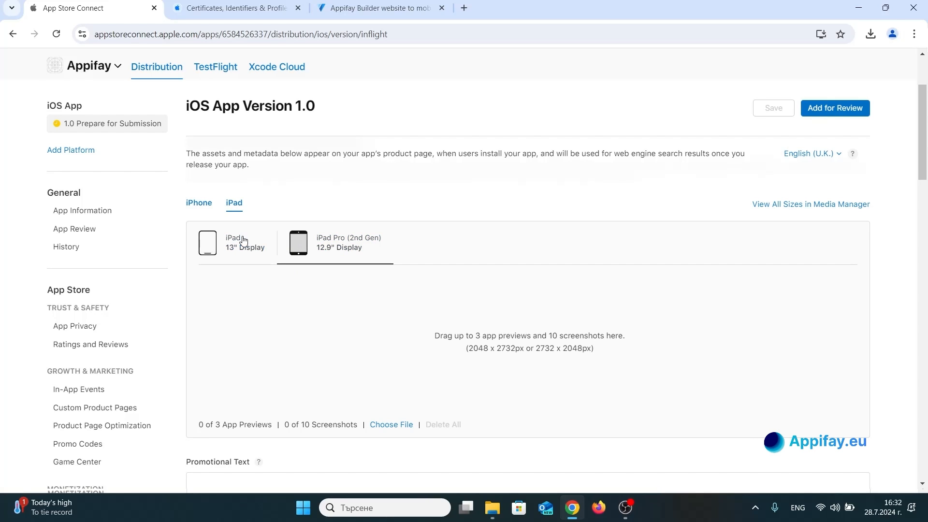
left_click(200, 206)
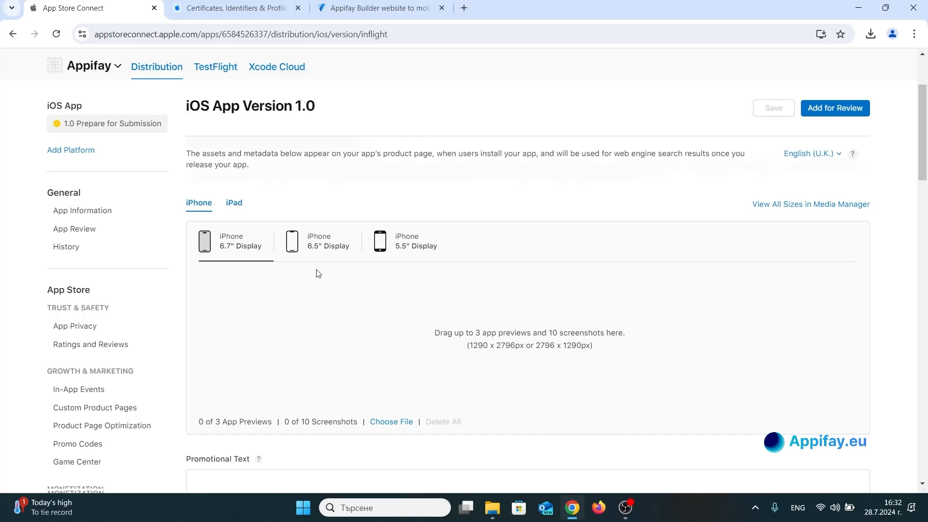
scroll(317, 272, "down", 10)
scroll(317, 272, "up", 9)
scroll(199, 223, "up", 4)
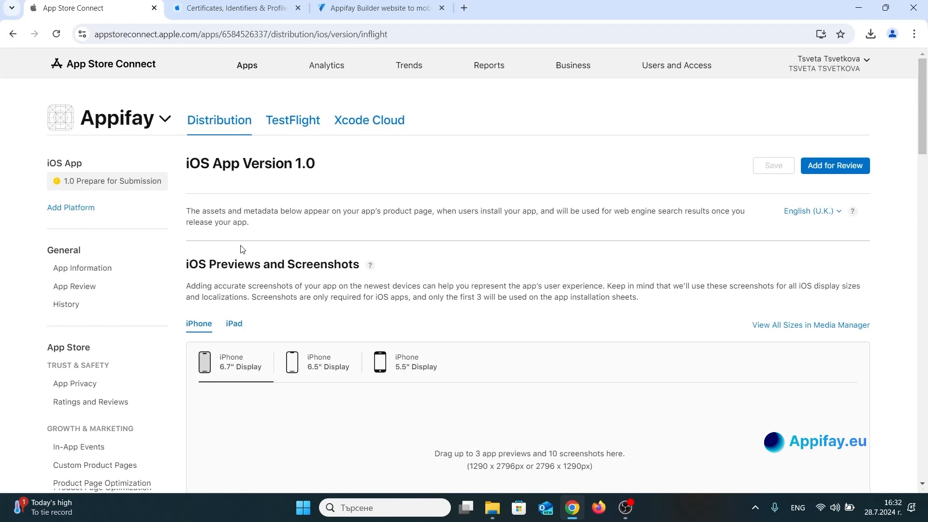
scroll(242, 250, "down", 5)
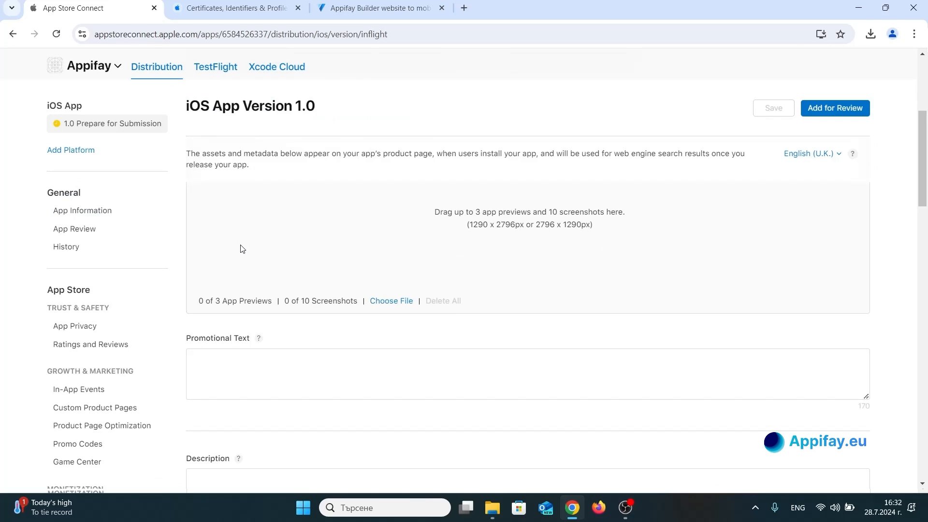
left_click(625, 507)
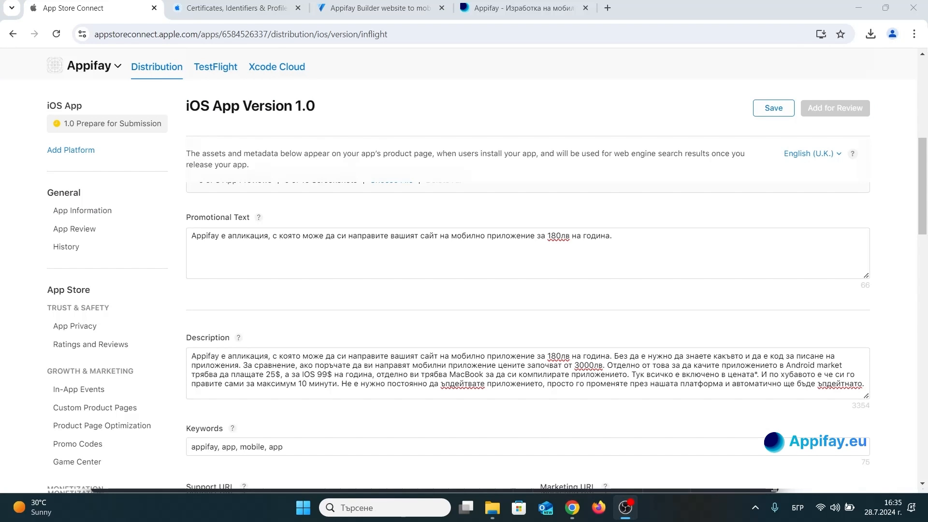
left_click(708, 140)
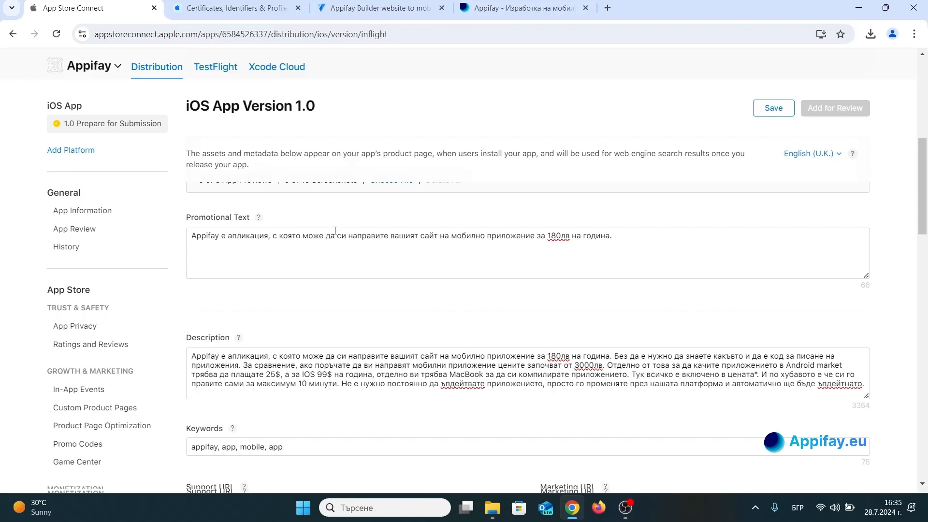
Review the filled-in promotional text, description, keywords, support URL, copyright and version fields.
left_click(303, 250)
scroll(323, 339, "down", 3)
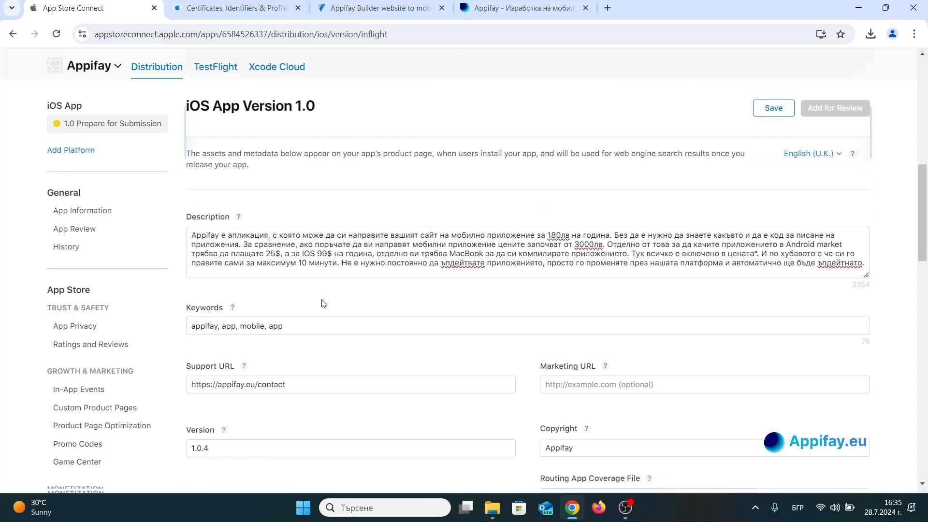
left_click(286, 253)
scroll(291, 288, "down", 1)
scroll(292, 289, "down", 2)
left_click(316, 204)
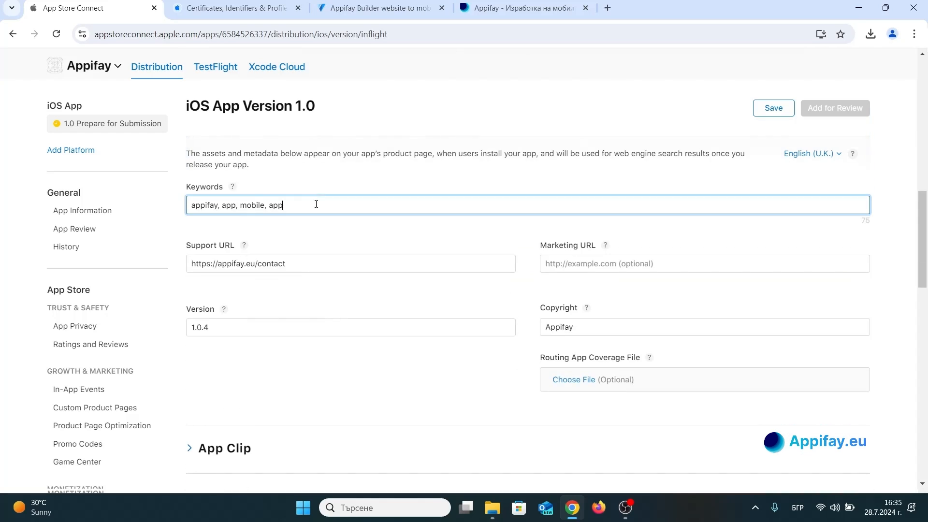
left_click(306, 265)
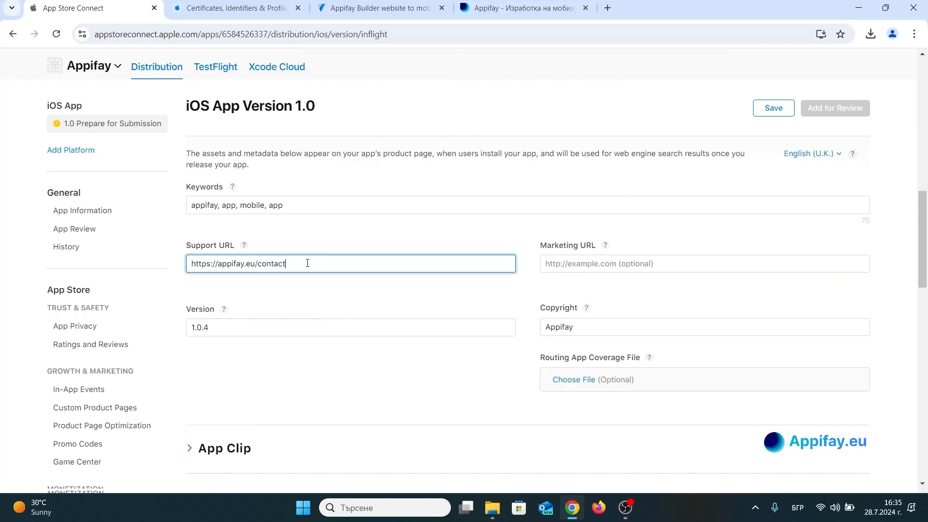
left_click(598, 329)
left_click(244, 327)
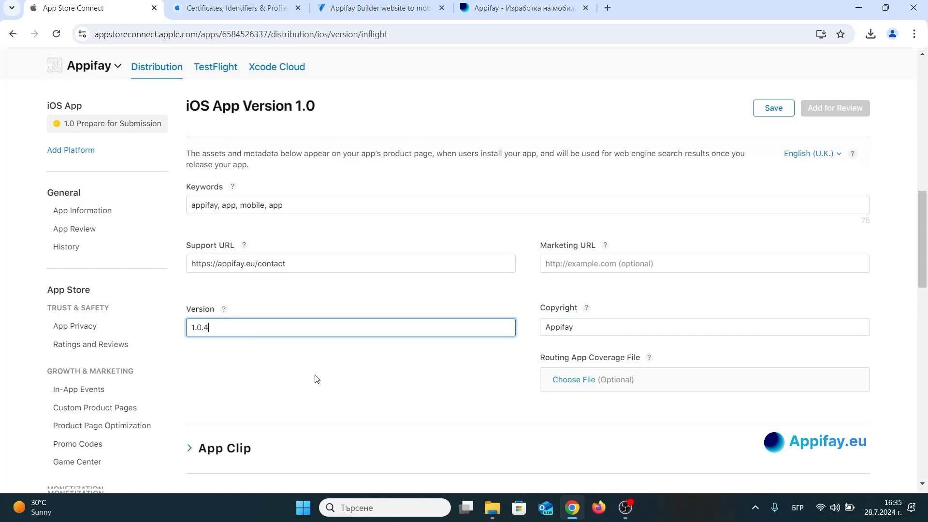
Check the App Review information and version release settings, and save the iOS version page.
scroll(316, 378, "down", 5)
scroll(317, 377, "down", 5)
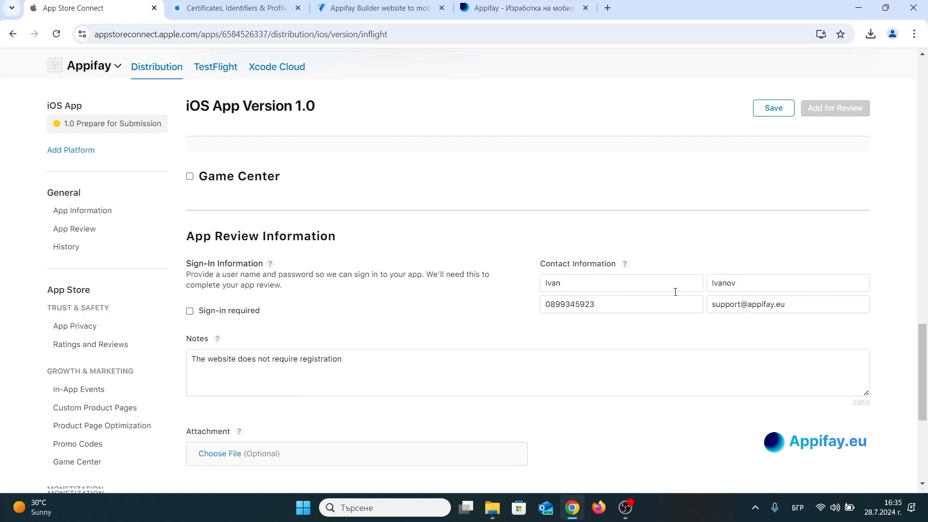
scroll(618, 306, "down", 7)
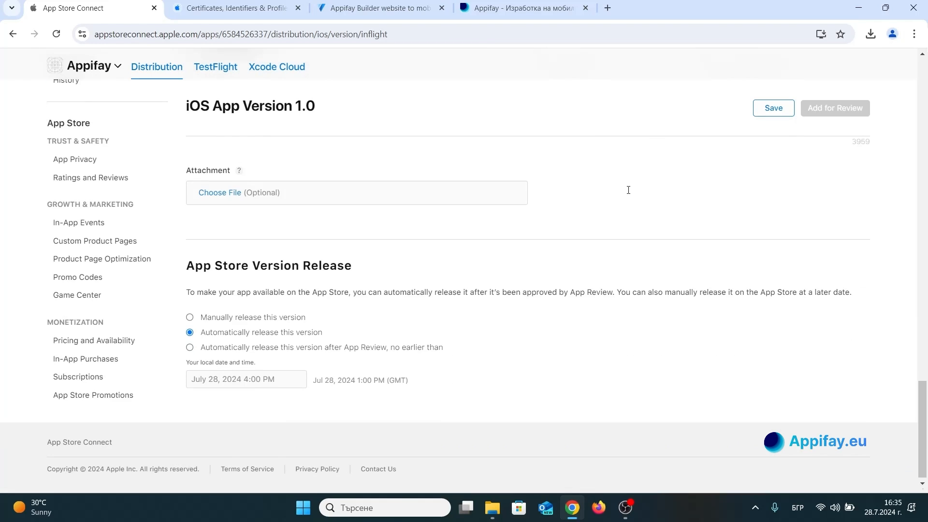
scroll(628, 190, "up", 14)
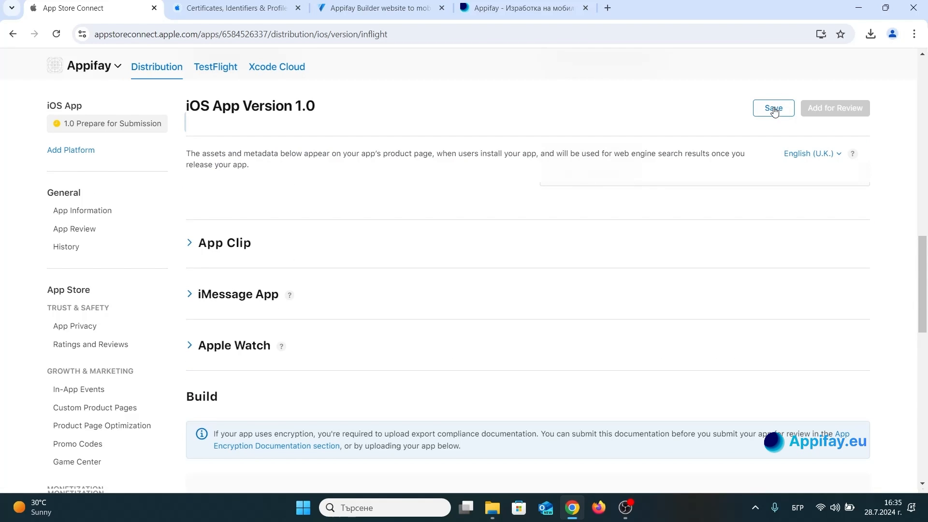
left_click(773, 108)
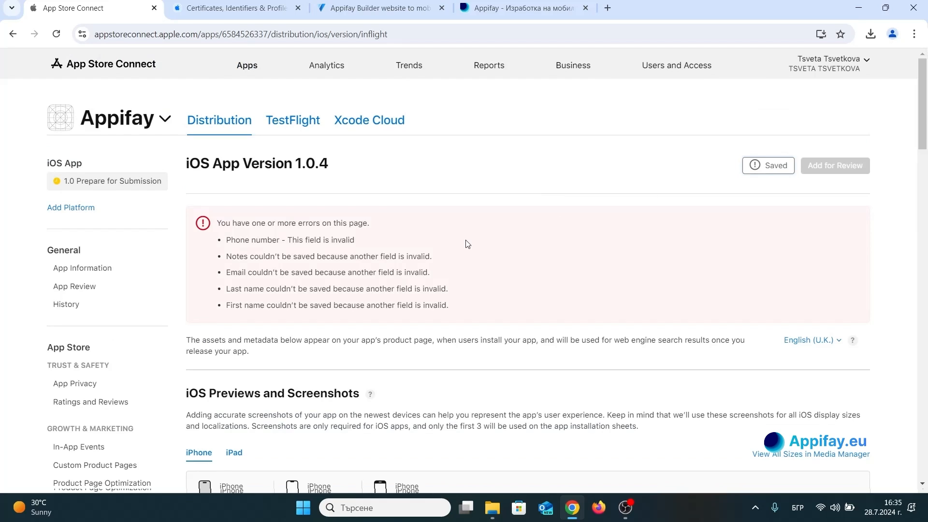
Examine the errors reported on the version page and the fields they refer to.
scroll(466, 245, "down", 2)
scroll(465, 245, "up", 3)
scroll(467, 279, "down", 15)
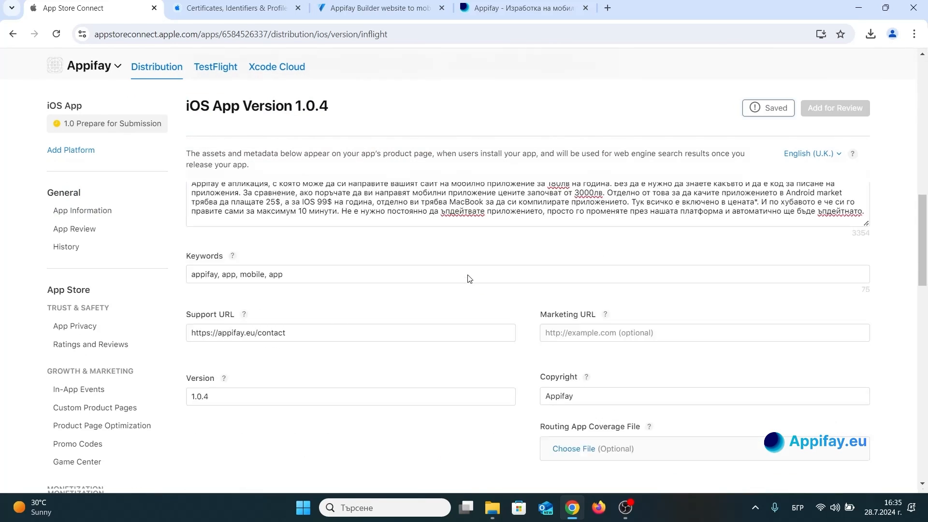
scroll(469, 275, "down", 9)
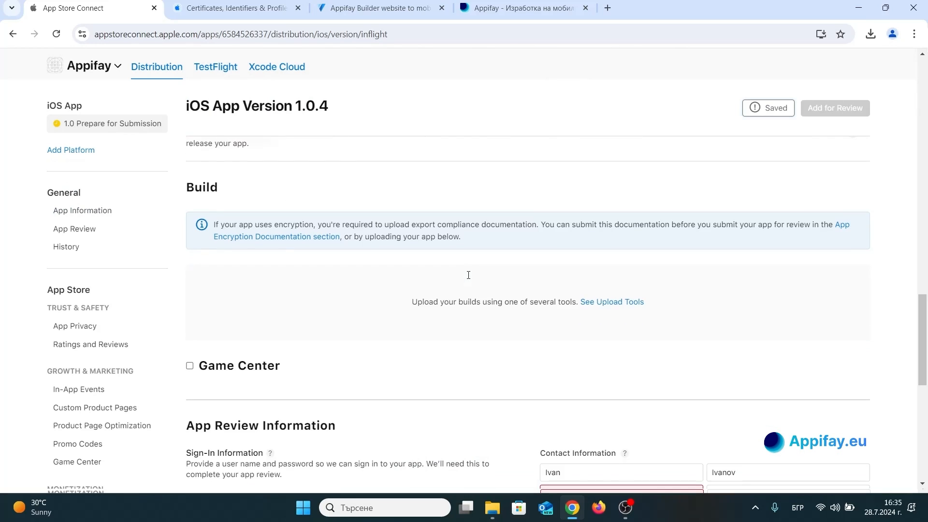
scroll(515, 215, "up", 20)
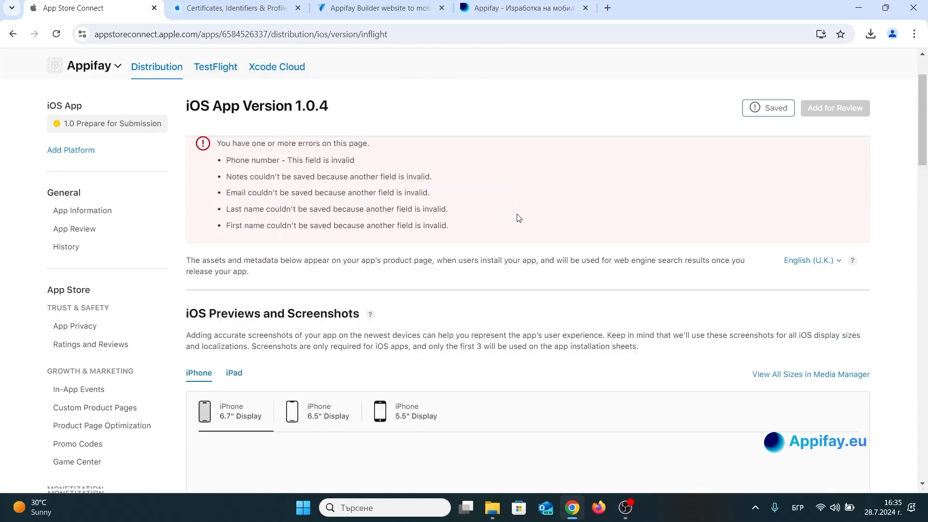
scroll(507, 229, "down", 5)
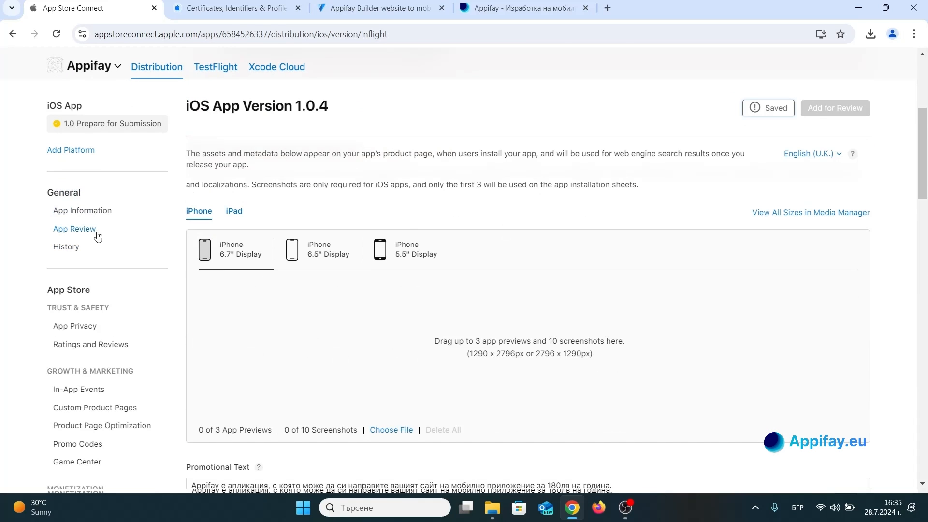
Go to the app's App Privacy page, leaving the version page without its unsaved changes.
left_click(90, 332)
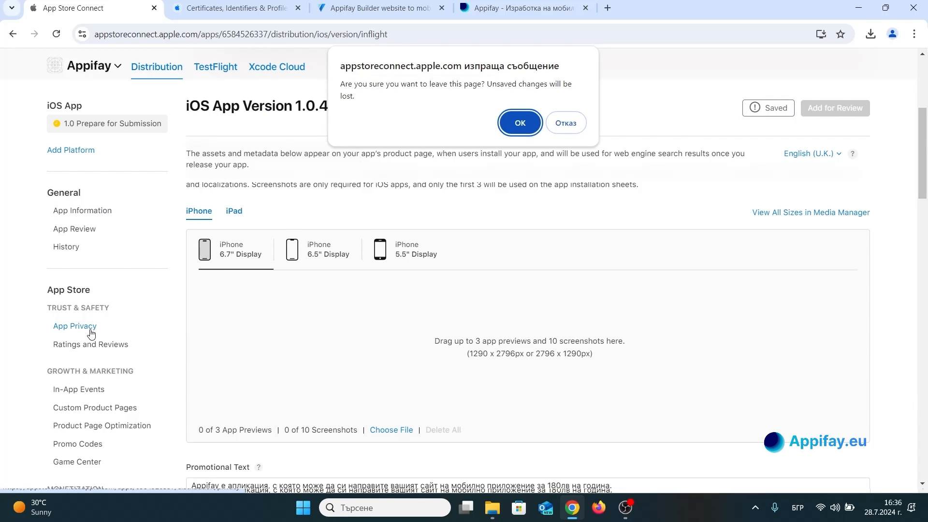
left_click(520, 124)
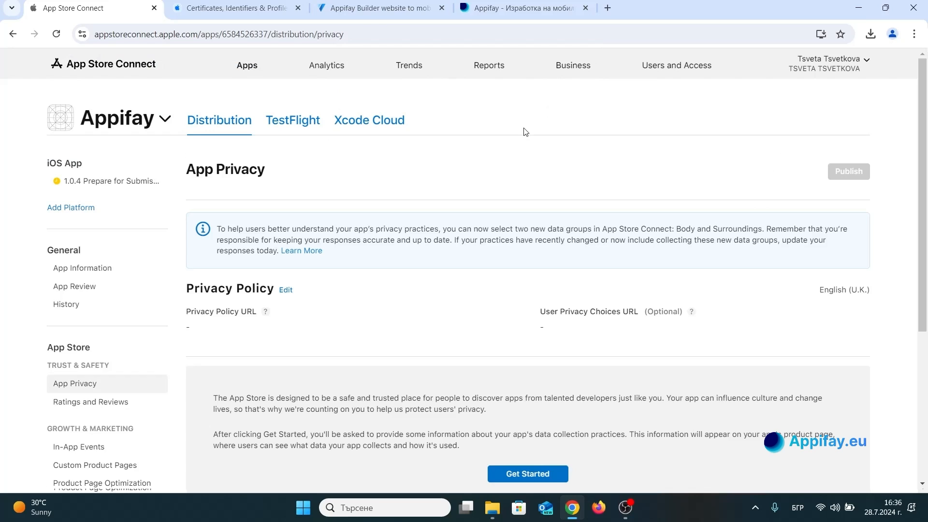
left_click(625, 507)
Open the app's Privacy Policy details for editing and copy the address of the privacy policy page on the Appifay website.
scroll(515, 207, "down", 3)
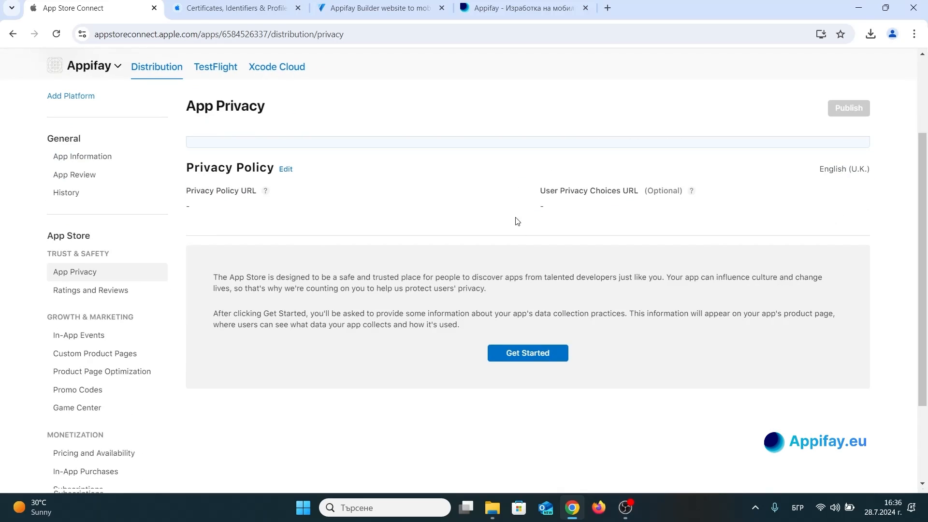
left_click(287, 169)
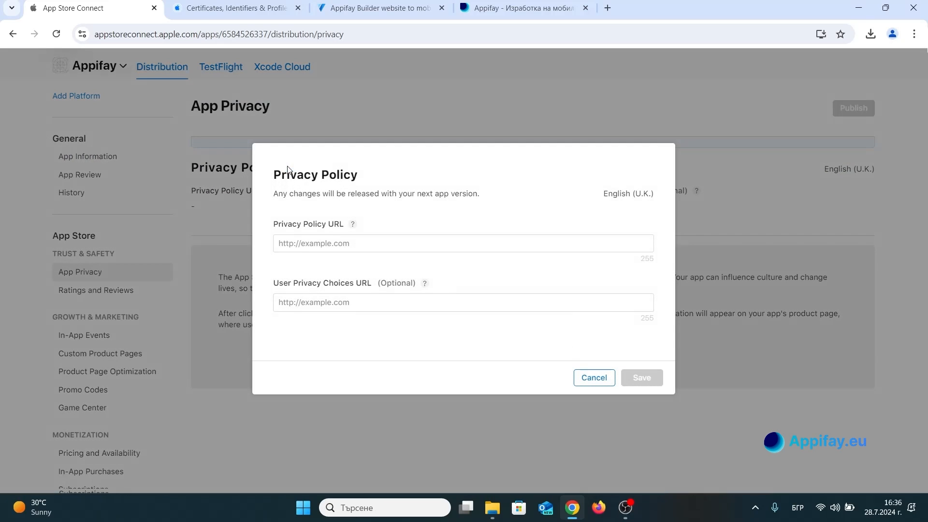
left_click(339, 243)
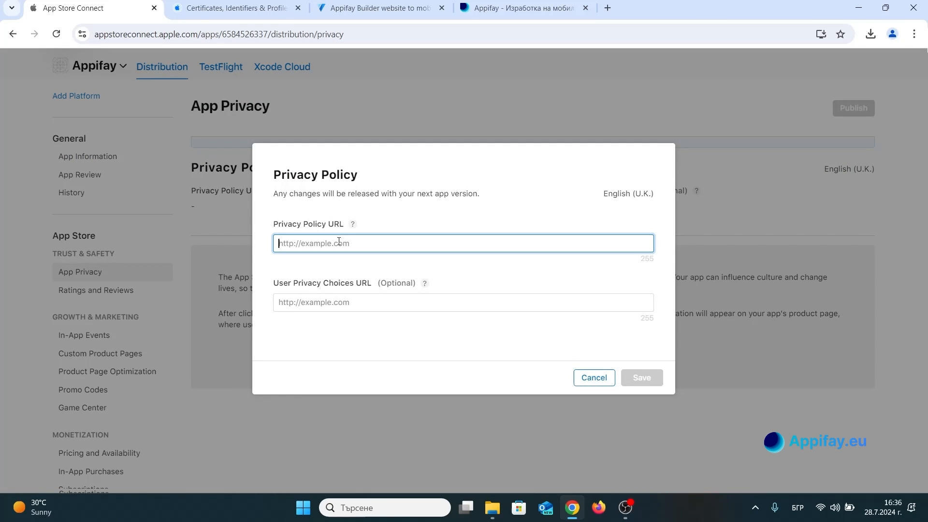
left_click(470, 2)
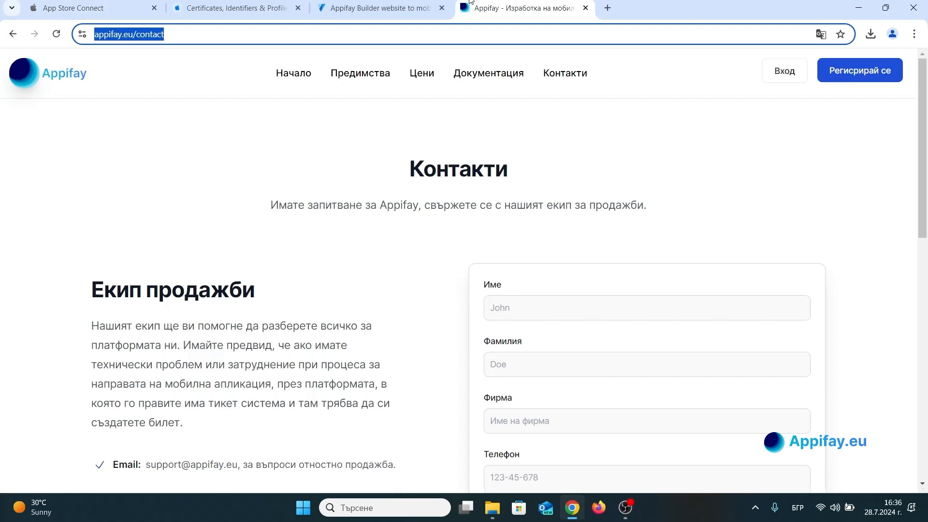
left_click_drag(924, 148, 926, 410)
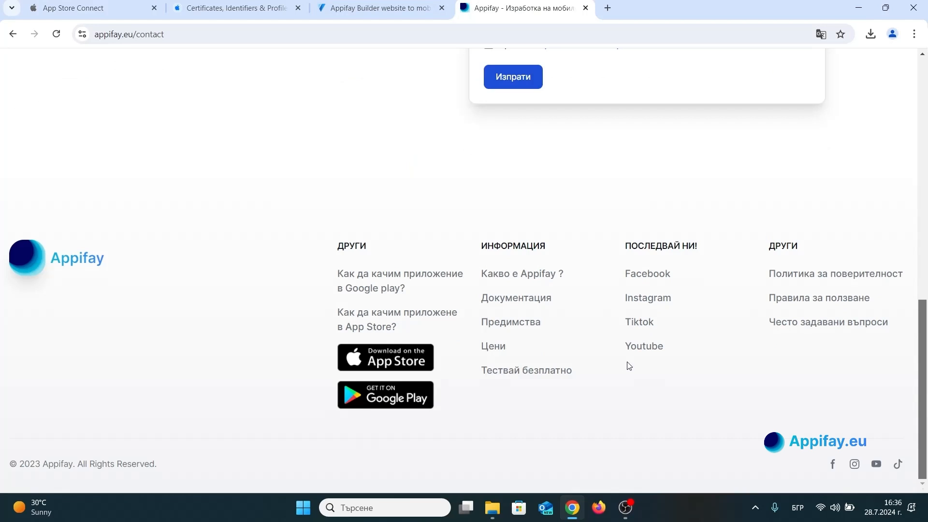
left_click(815, 281)
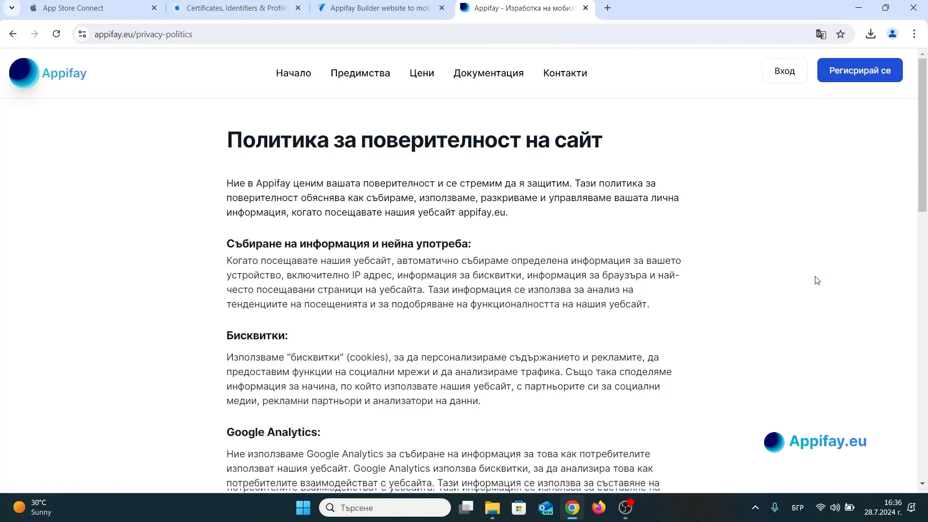
left_click(267, 35)
key("ctrl+c")
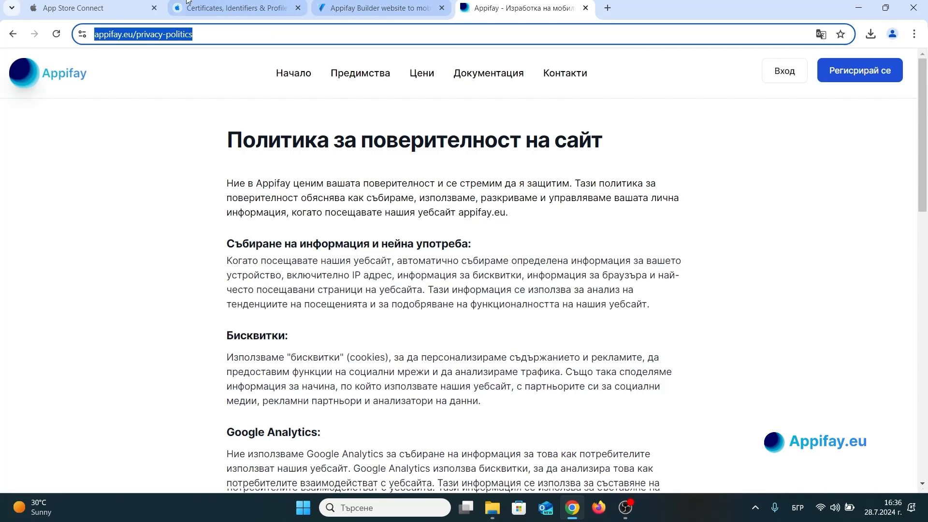
left_click(167, 4)
left_click(158, 8)
left_click(385, 247)
key("ctrl+v")
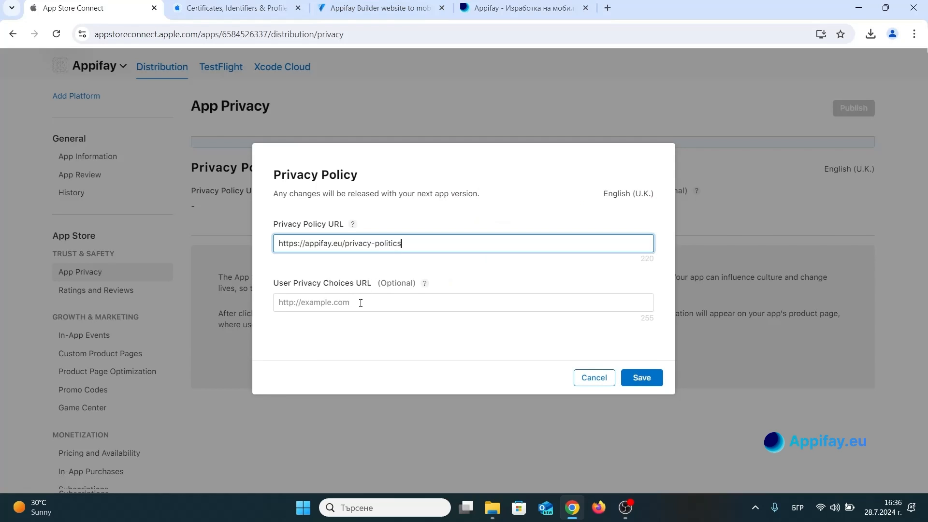
left_click(630, 377)
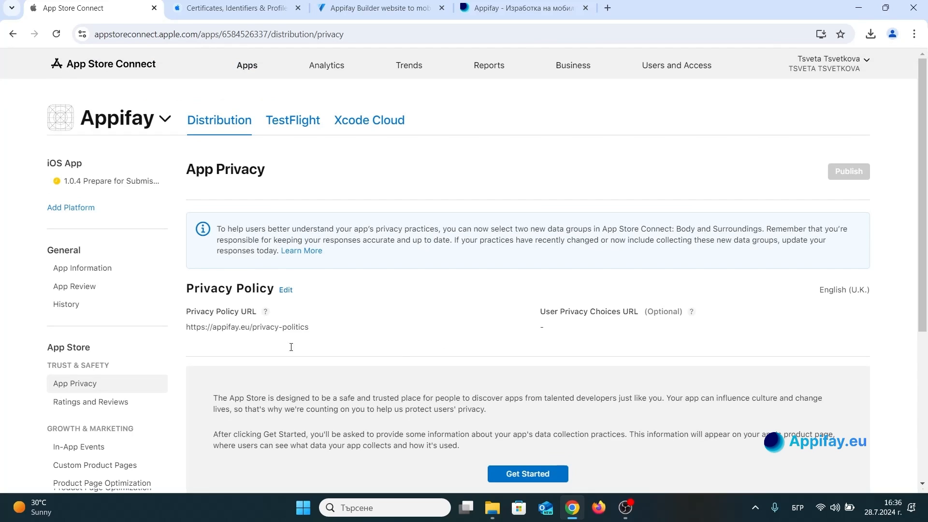
Declare in the data collection questionnaire that no data is collected from this app, and publish the App Privacy responses.
scroll(351, 337, "down", 4)
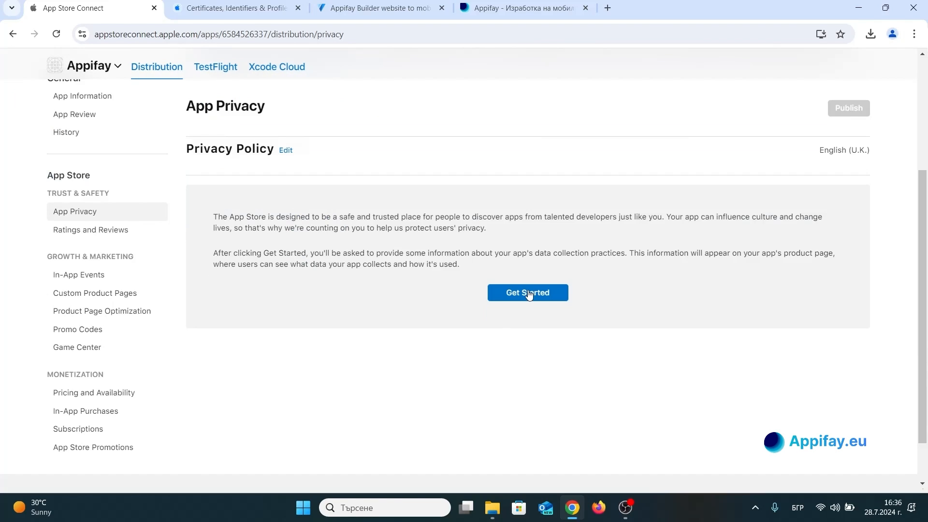
left_click(528, 291)
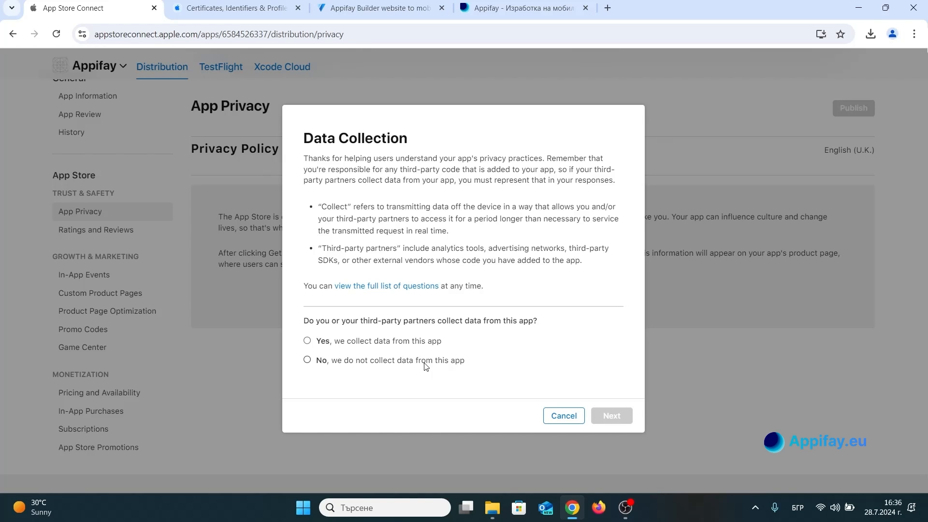
left_click(438, 363)
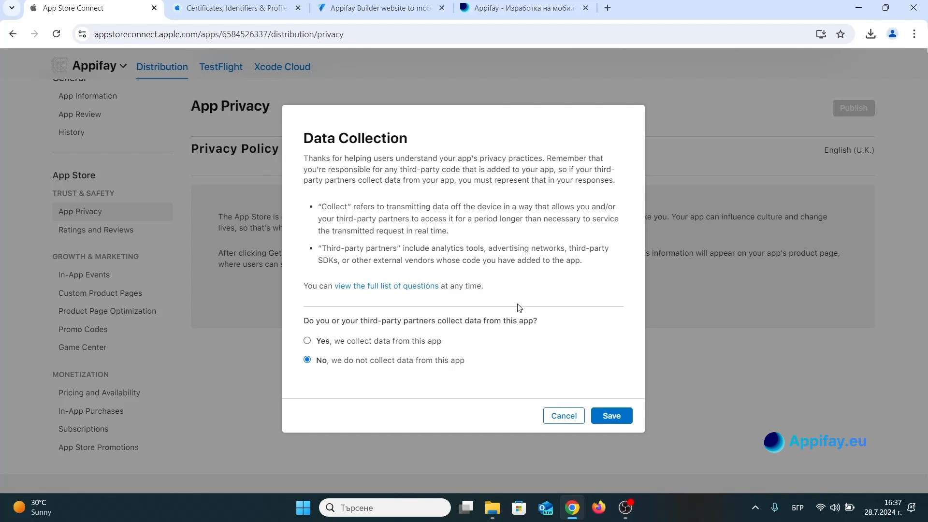
left_click(605, 418)
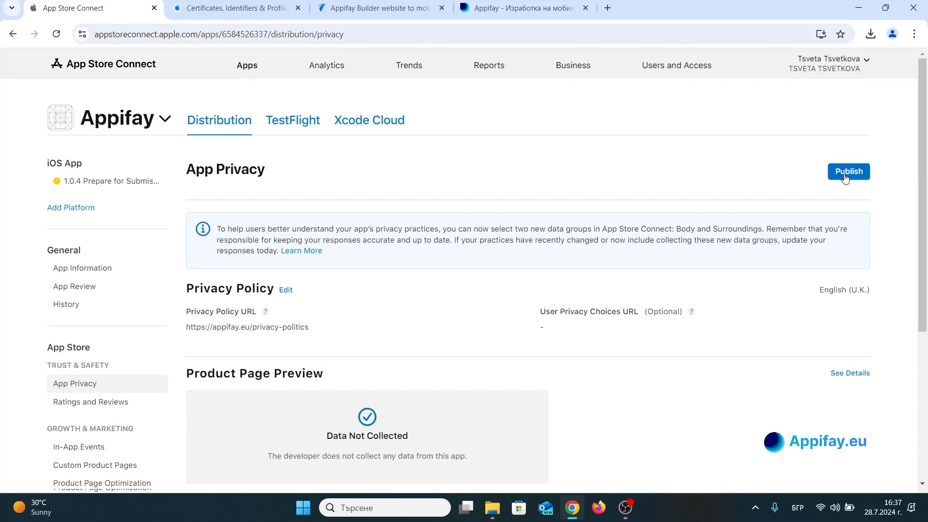
left_click(844, 177)
left_click(649, 320)
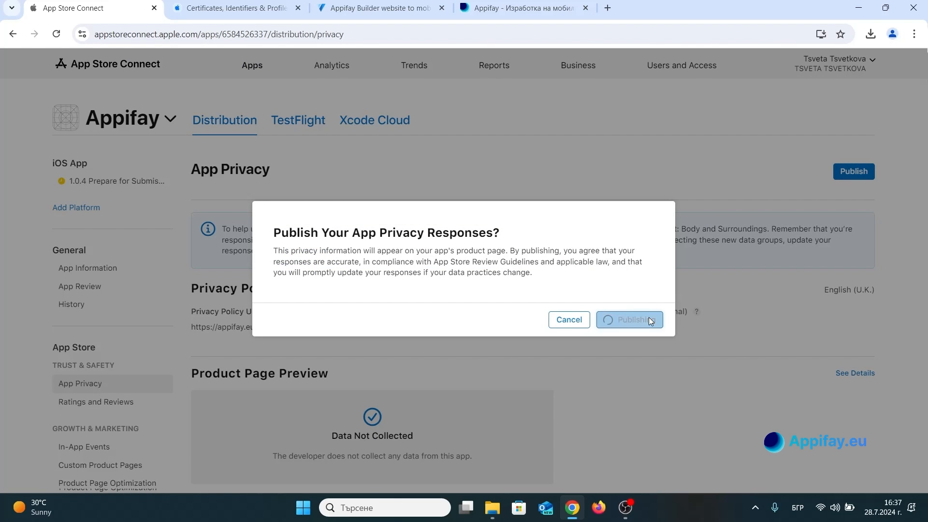
scroll(553, 253, "down", 5)
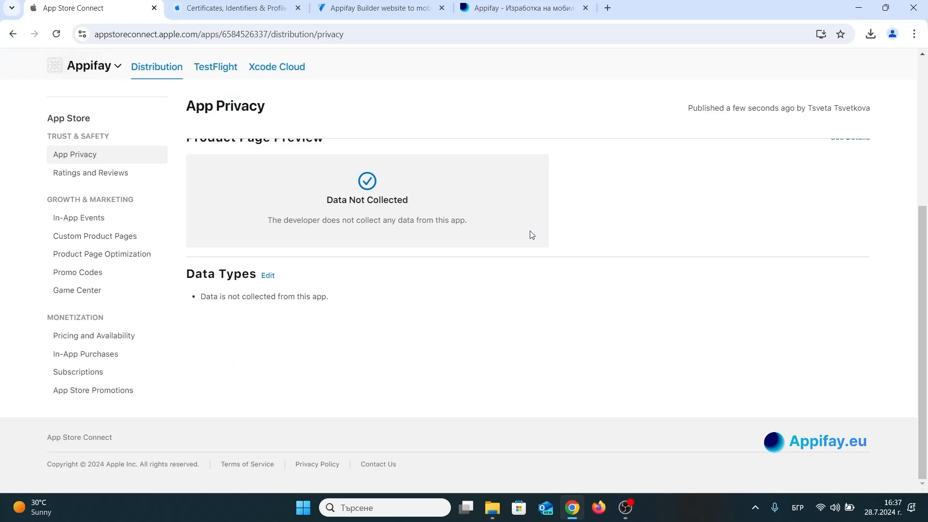
scroll(531, 235, "up", 5)
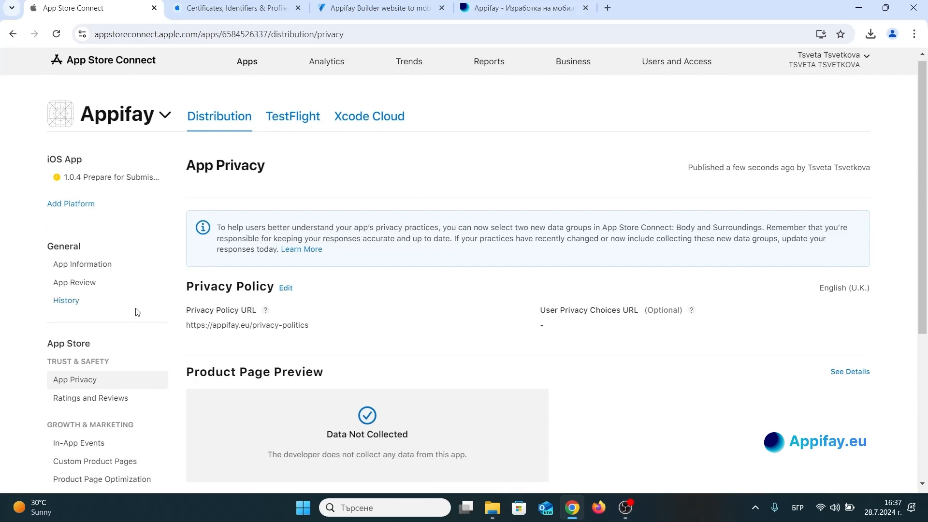
Open the app's Pricing and Availability page and look through its pricing, availability and distribution sections.
scroll(135, 312, "down", 3)
left_click(109, 273)
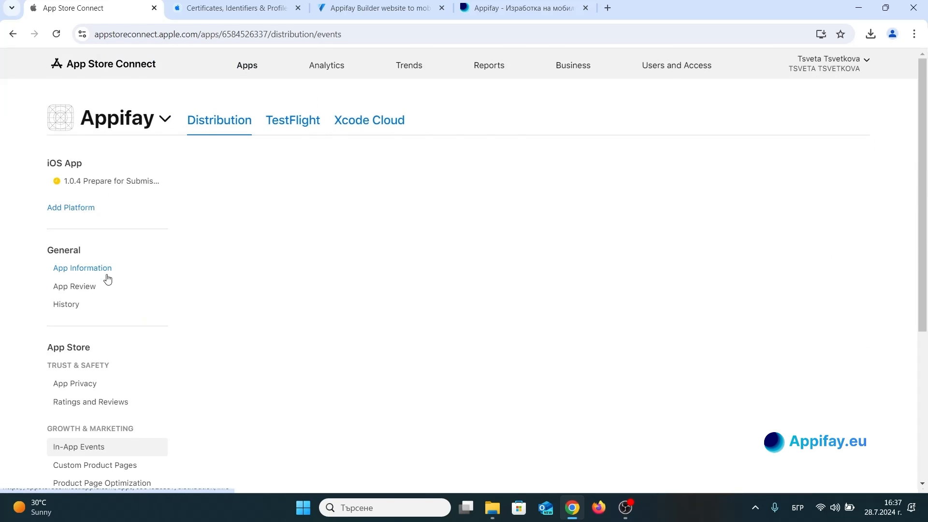
scroll(107, 275, "down", 3)
scroll(107, 275, "up", 3)
scroll(107, 274, "down", 4)
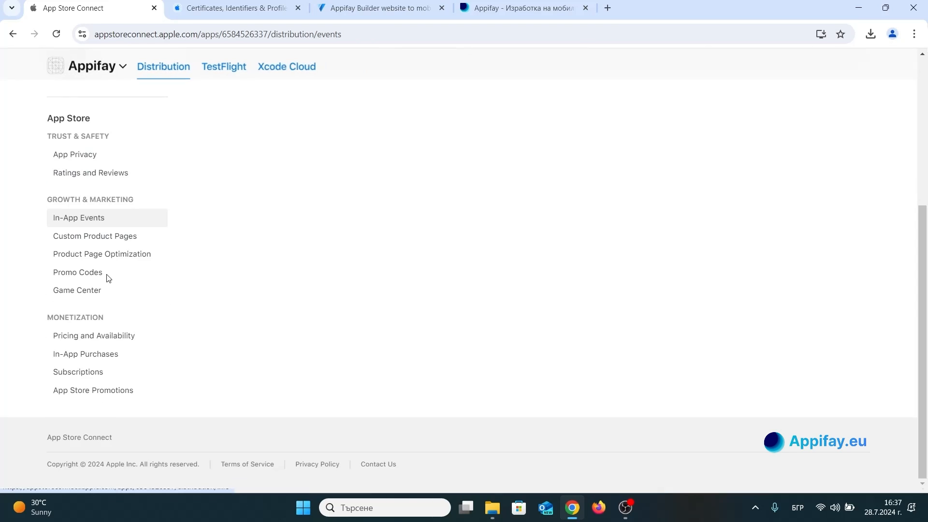
left_click(107, 345)
scroll(111, 299, "down", 3)
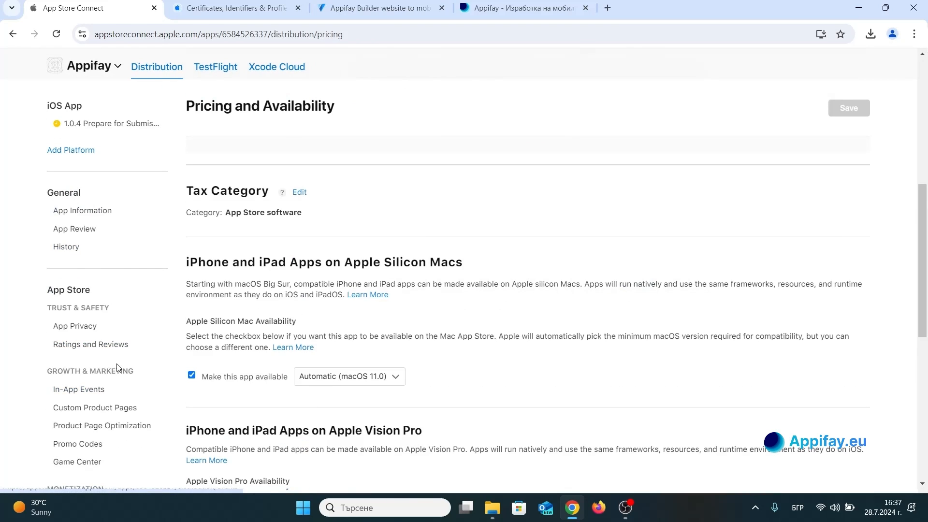
scroll(117, 365, "down", 5)
scroll(263, 228, "up", 12)
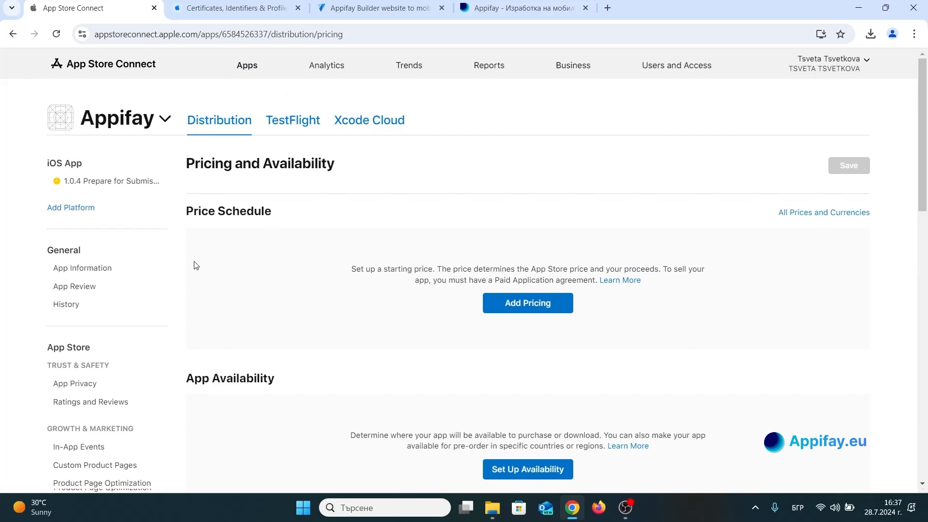
scroll(124, 300, "down", 15)
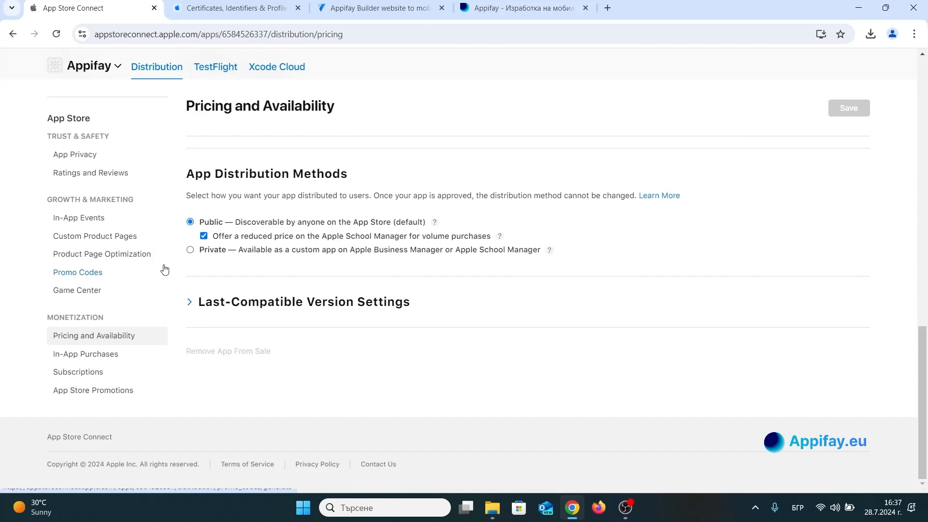
scroll(164, 269, "up", 15)
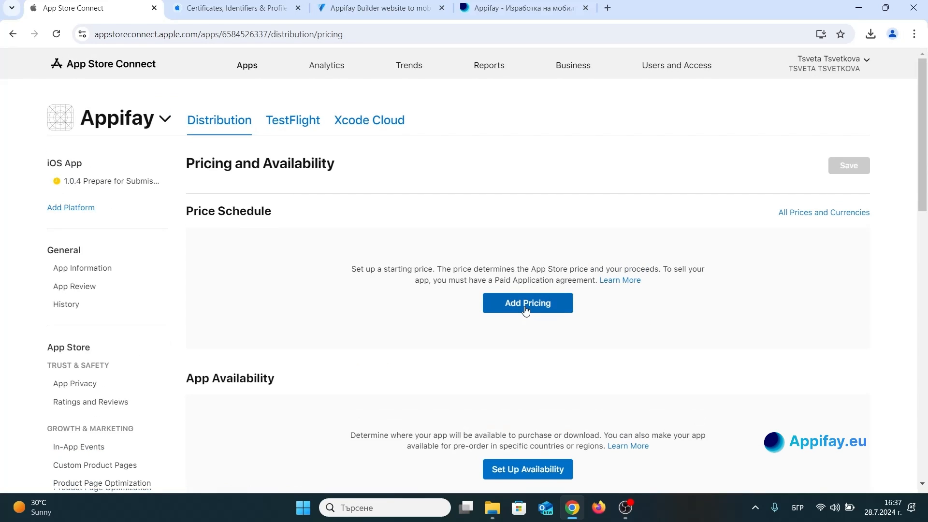
Add app pricing with United States (USD) as base and a price of 0,00 $, and confirm it for all countries.
left_click(526, 310)
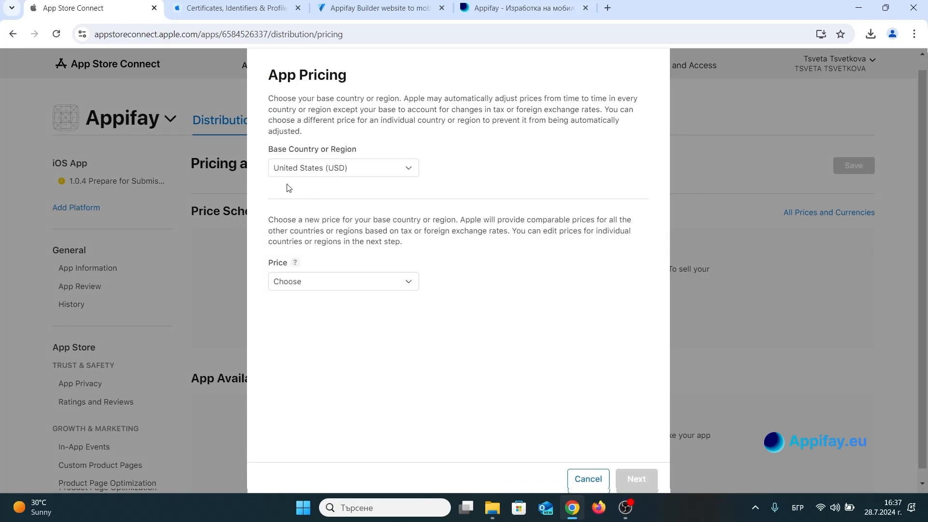
left_click(315, 176)
left_click(314, 176)
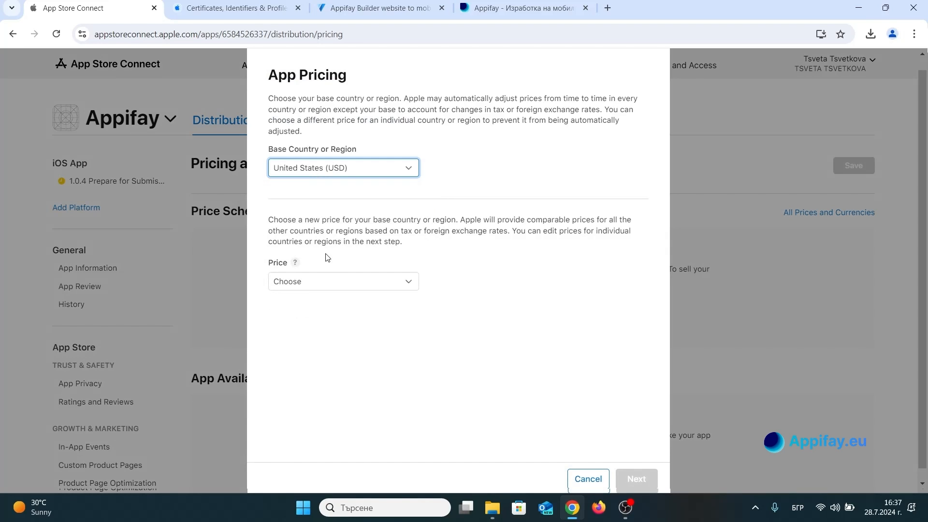
left_click(324, 282)
left_click(307, 354)
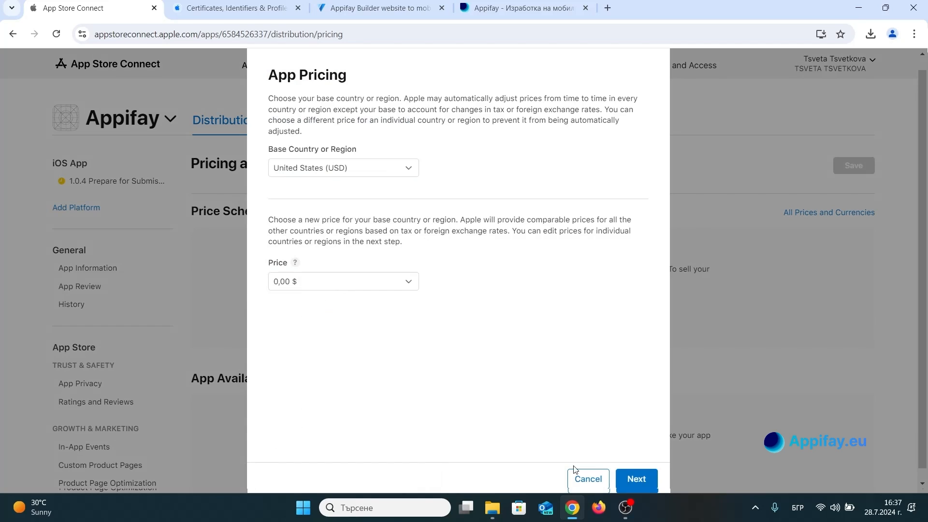
left_click(644, 479)
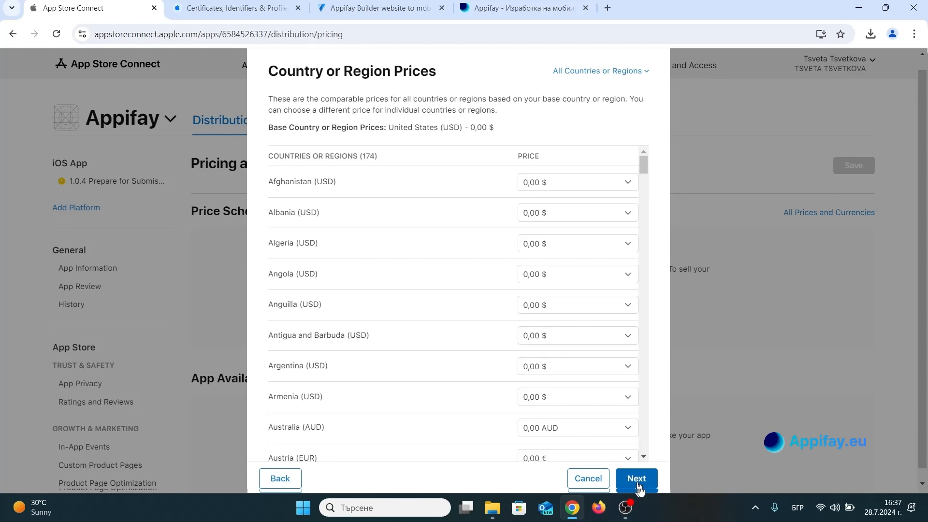
left_click(637, 478)
left_click(637, 480)
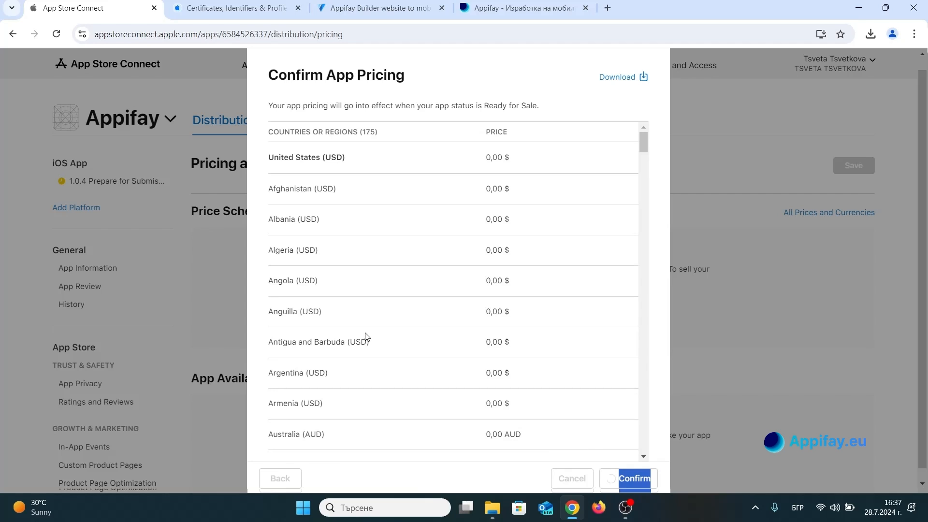
Set up app availability for specific countries or regions, selecting only Bulgaria, and confirm it.
scroll(279, 216, "down", 2)
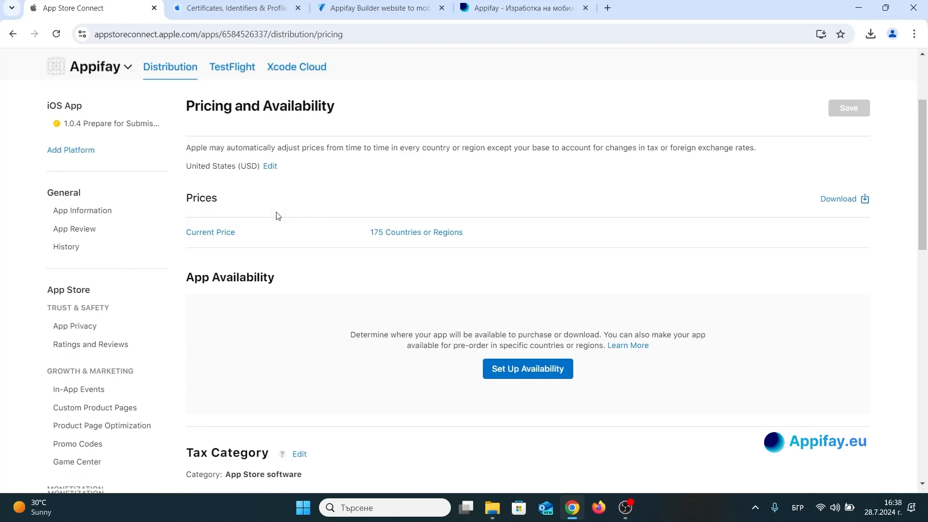
left_click(541, 380)
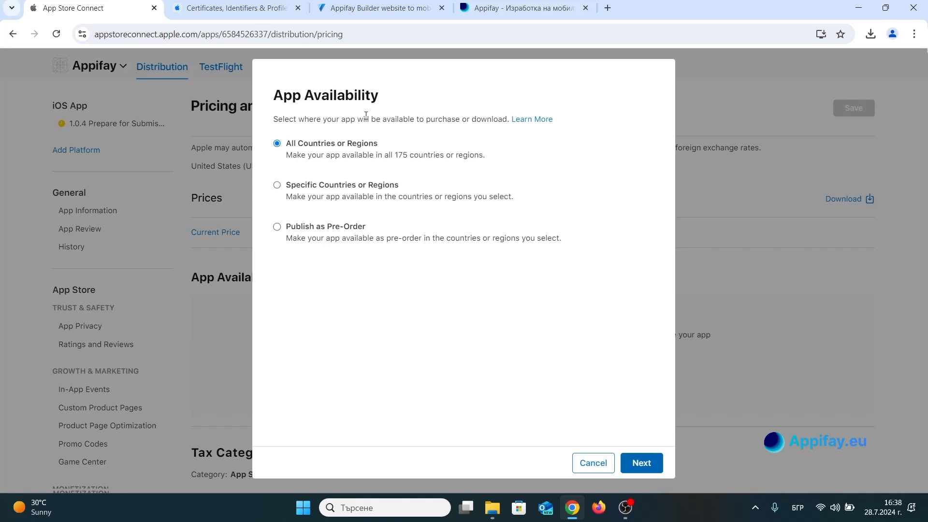
left_click(353, 188)
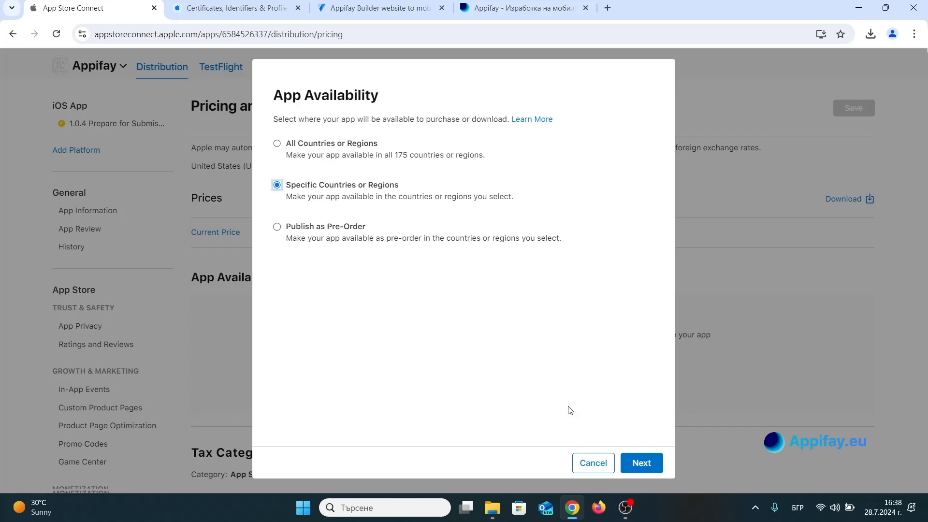
left_click(641, 462)
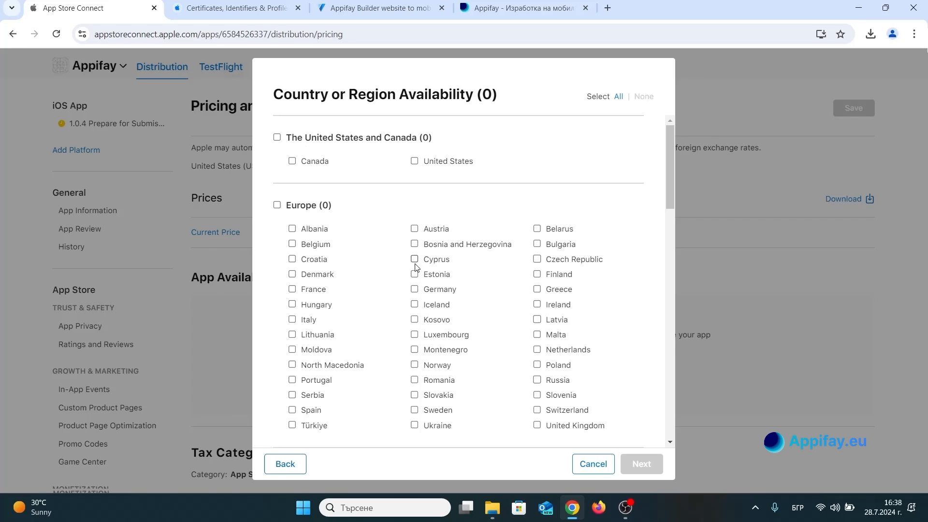
left_click(535, 247)
left_click(642, 462)
left_click(640, 462)
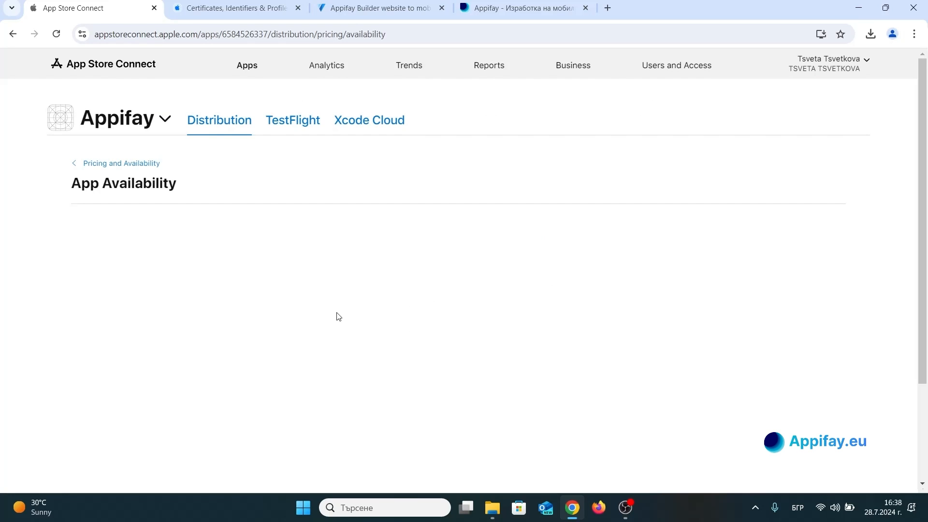
Check the availability list by country, and examine the Apple silicon Mac and Apple Vision Pro options on the Pricing and Availability page.
scroll(334, 293, "down", 20)
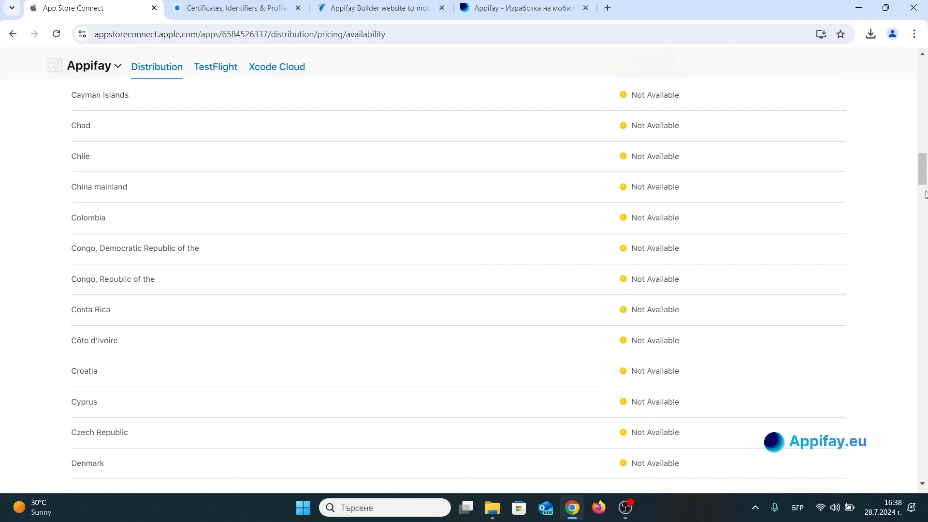
left_click_drag(922, 177, 925, 77)
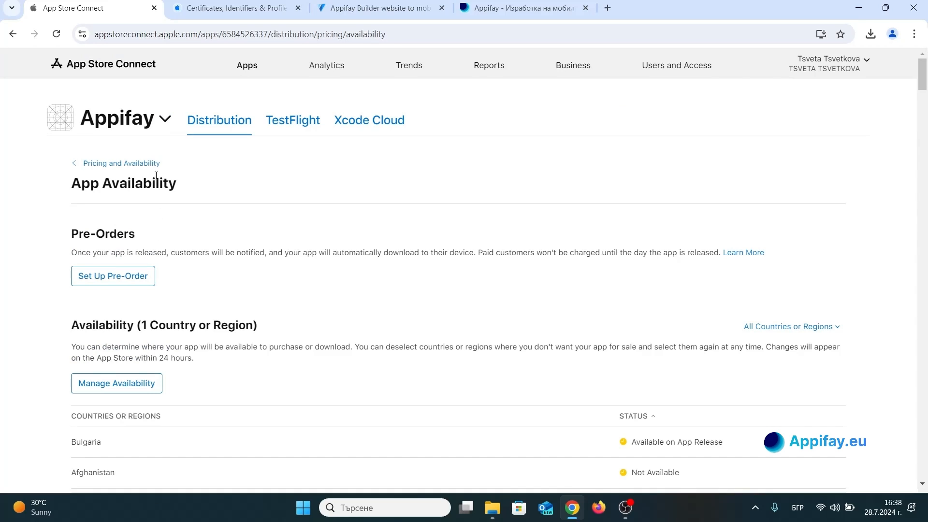
left_click(119, 165)
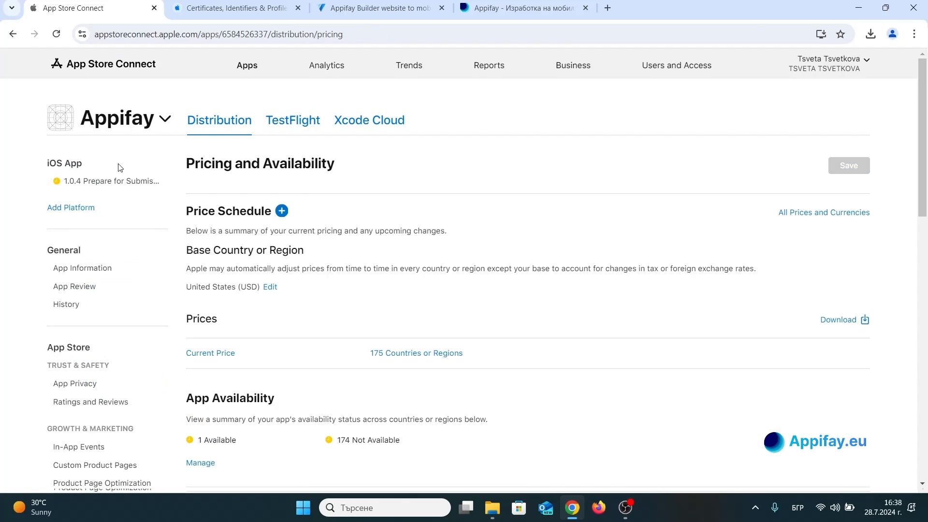
scroll(215, 300, "down", 5)
scroll(215, 299, "down", 4)
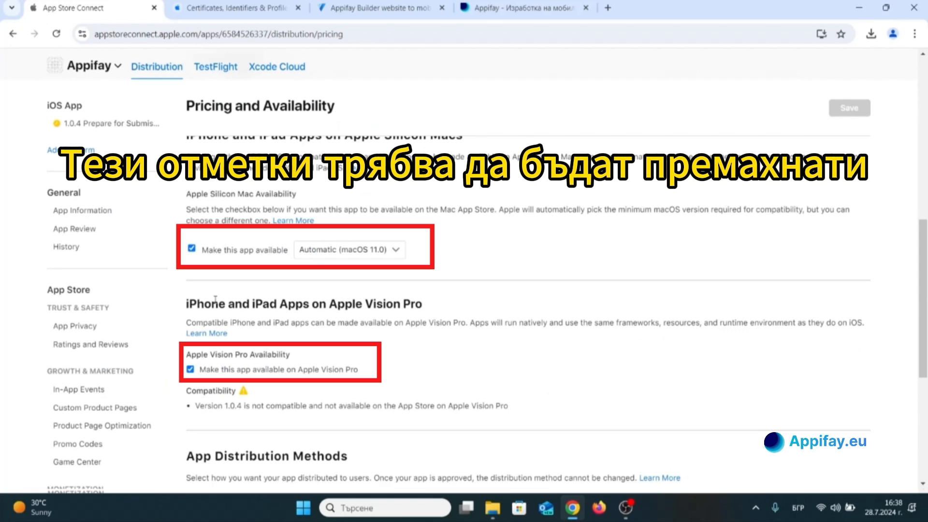
Review the App Distribution Methods section of the Pricing and Availability page.
scroll(215, 299, "down", 4)
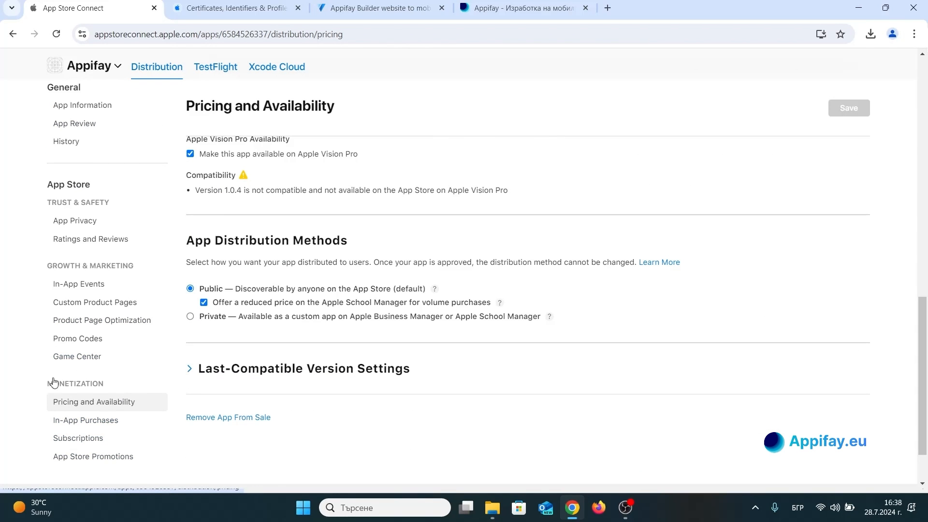
scroll(86, 248, "up", 3)
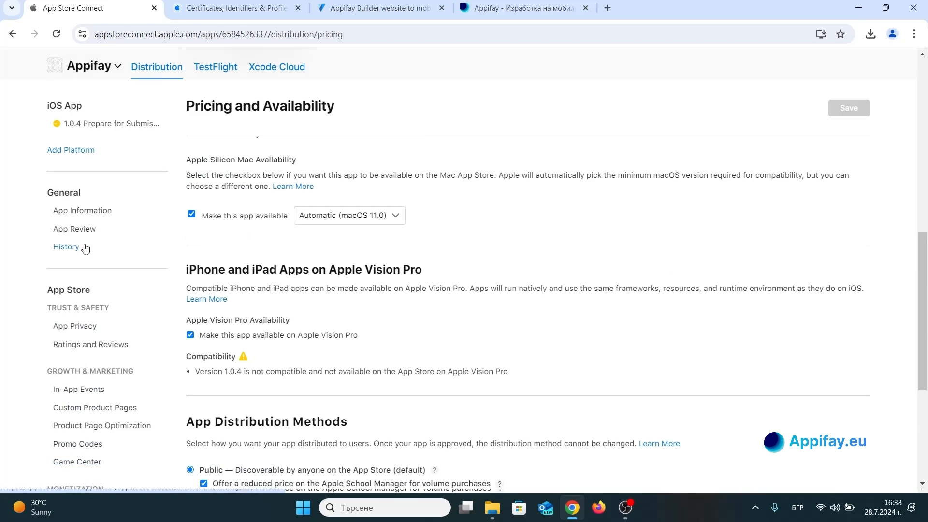
scroll(93, 213, "up", 5)
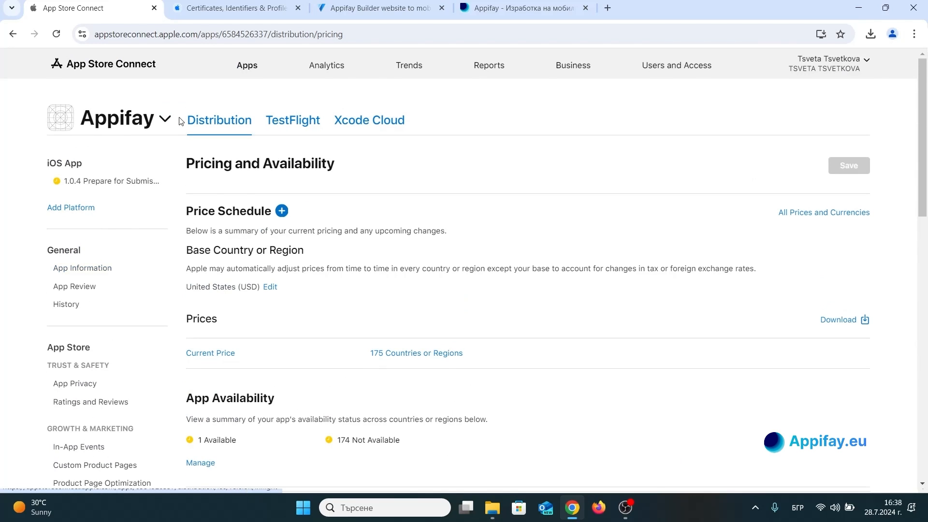
Switch to the Appifay Builder and start a new iOS publication with version 1.0.4.
left_click(514, 9)
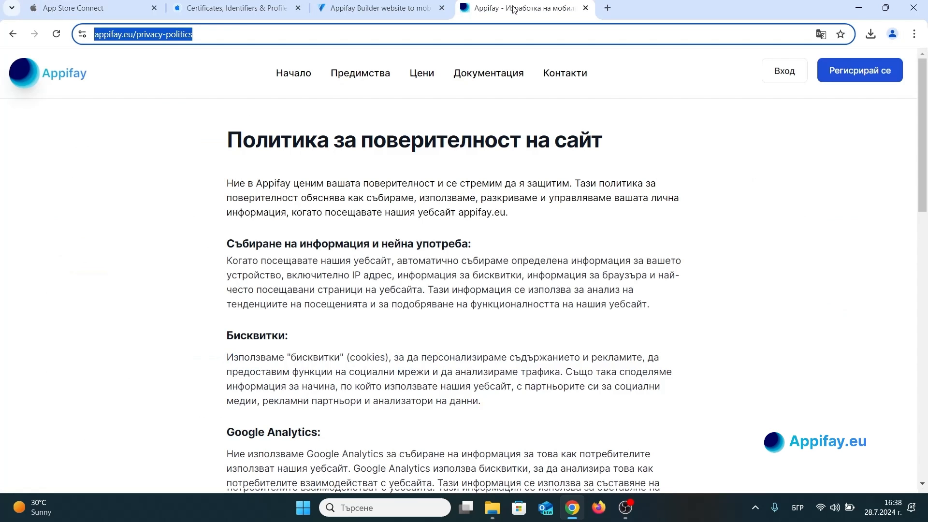
left_click(350, 8)
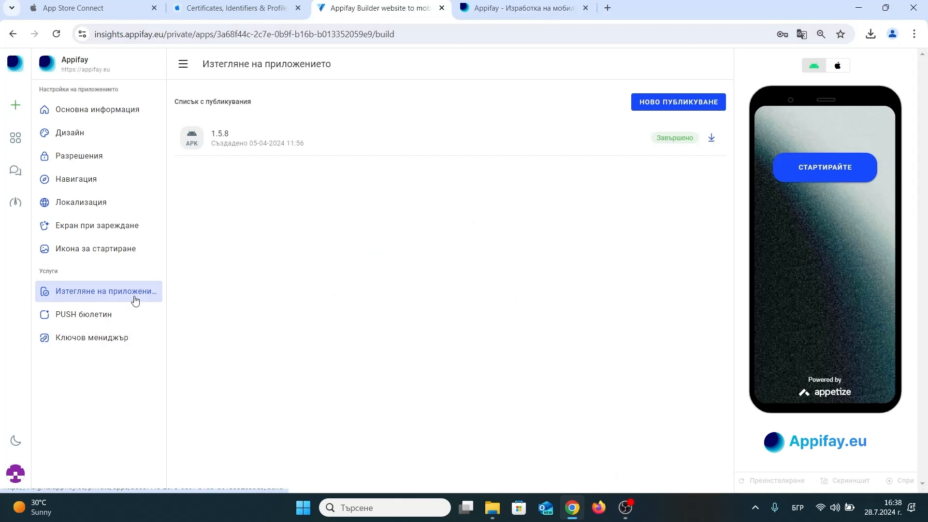
left_click(705, 100)
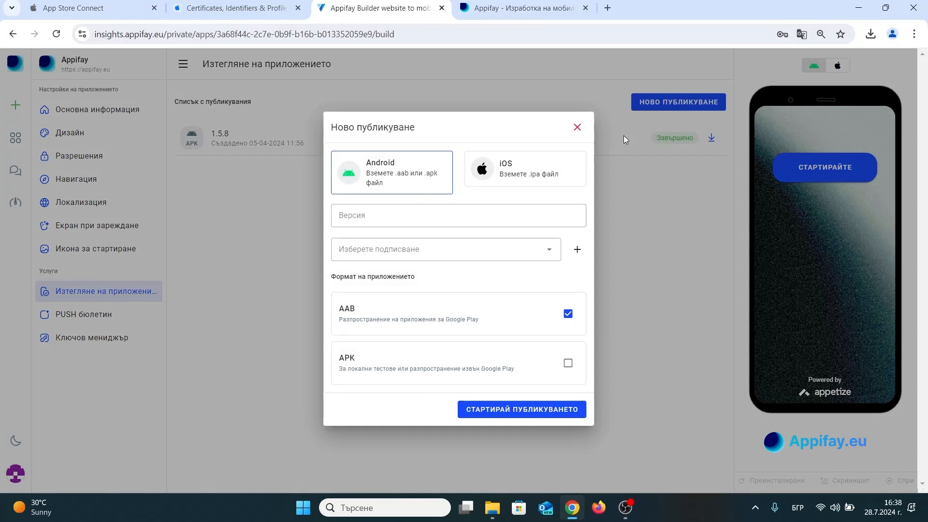
left_click(445, 214)
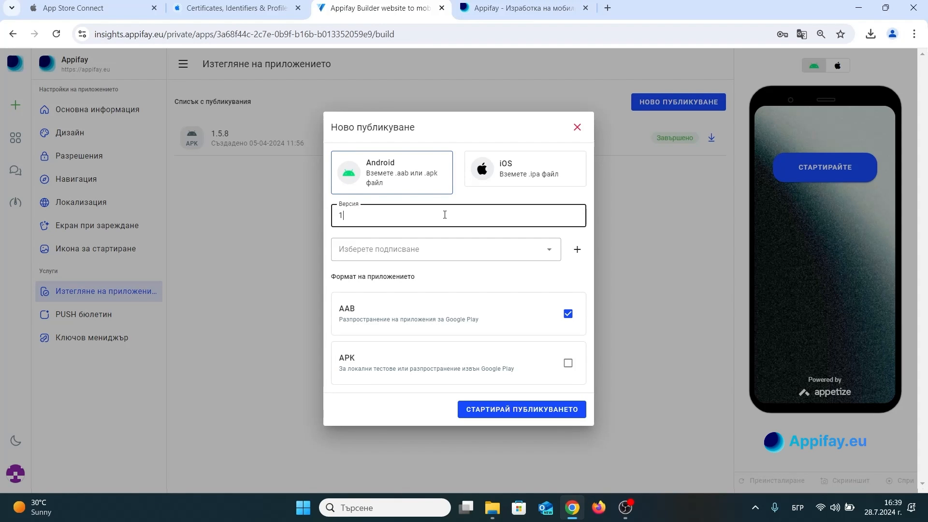
left_click(447, 248)
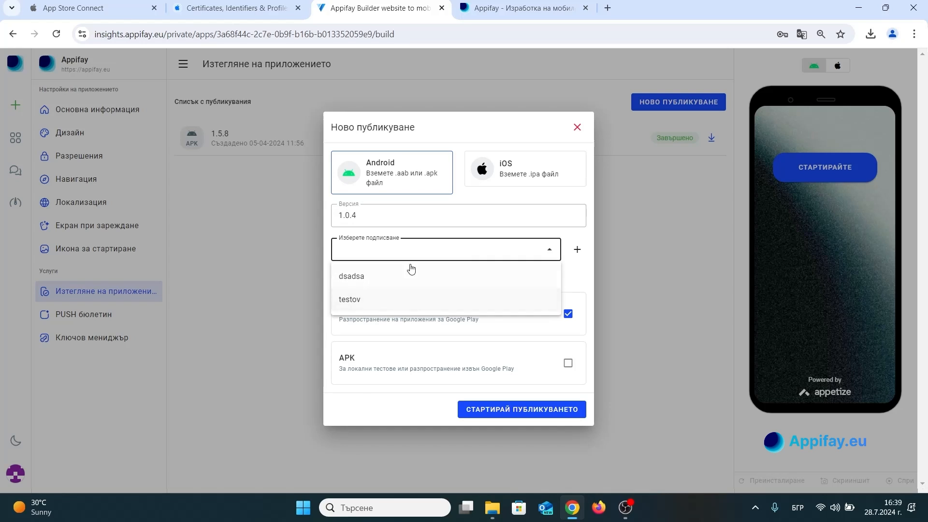
left_click(420, 249)
left_click(500, 174)
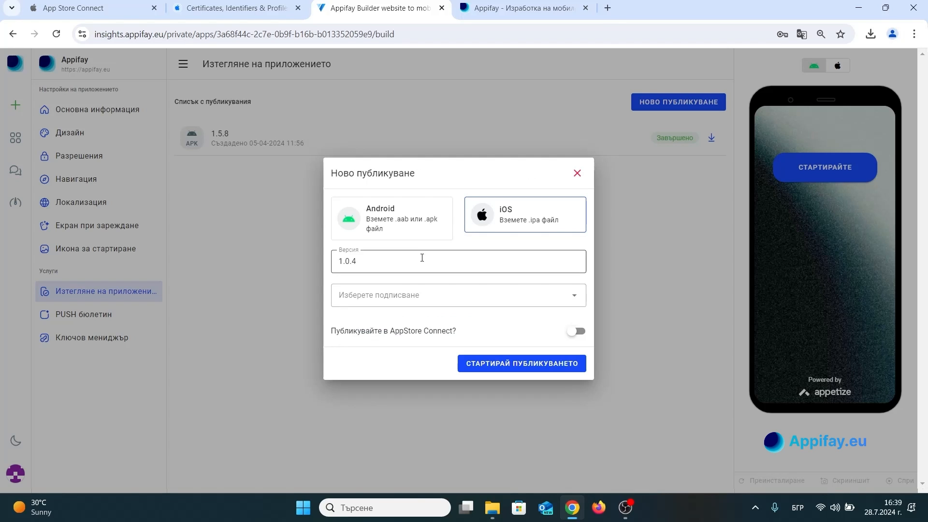
Choose the Appifay signing, enable publishing to AppStore Connect and start the iOS publication.
left_click(405, 293)
left_click(383, 329)
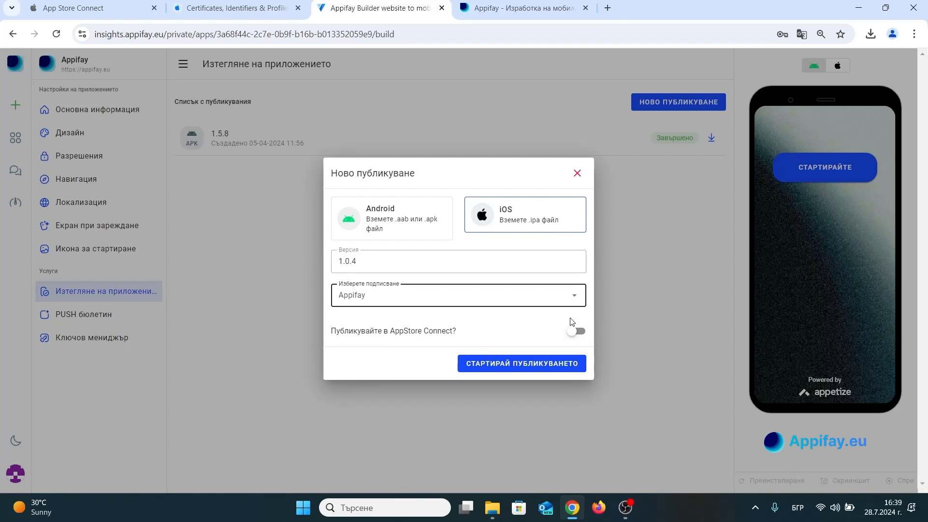
left_click(575, 331)
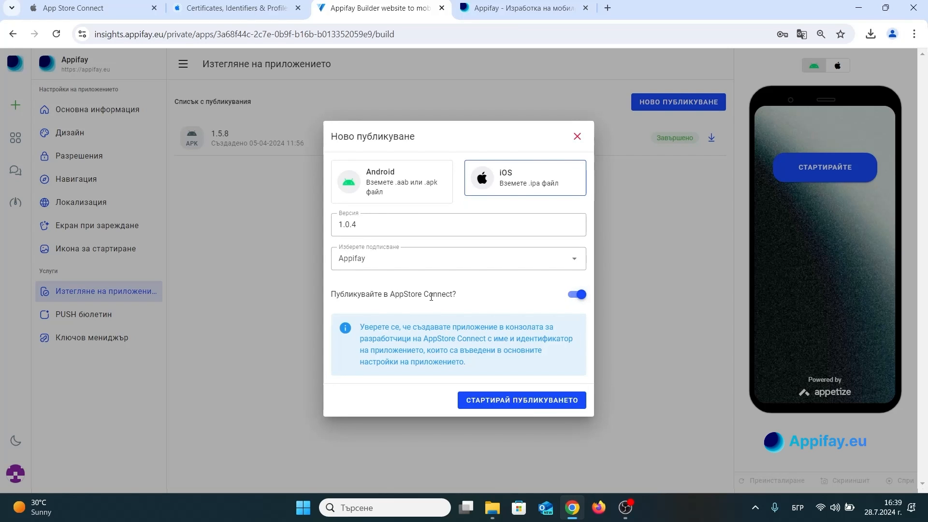
left_click(528, 400)
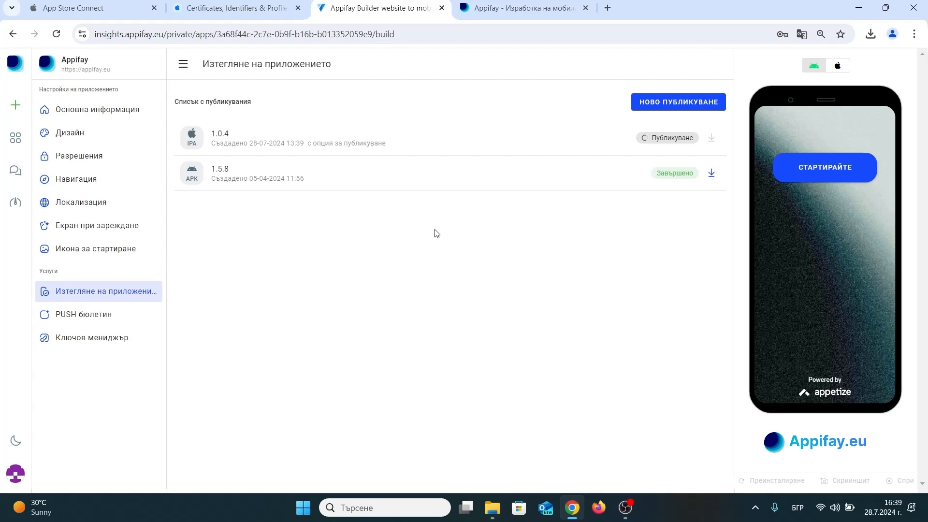
Refresh the publication list to check the status of the iOS 1.0.4 build.
left_click(625, 507)
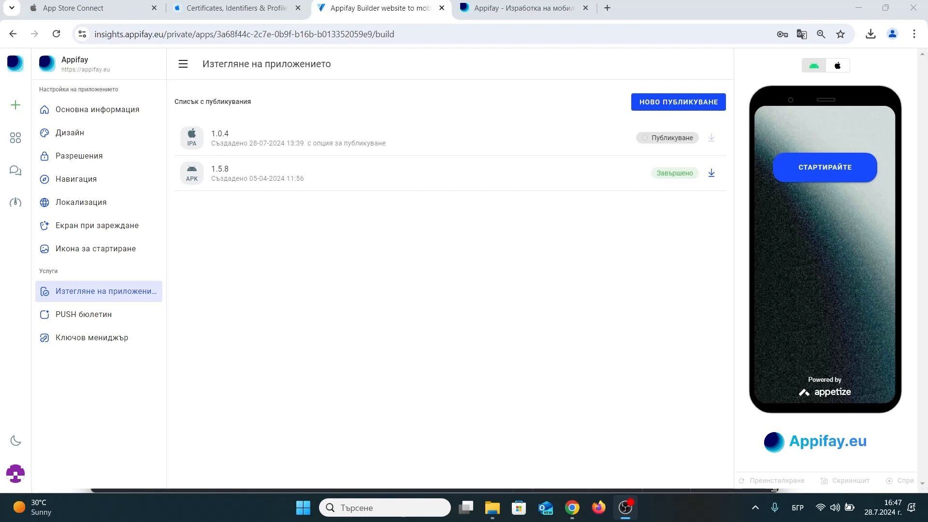
left_click(86, 340)
left_click(120, 293)
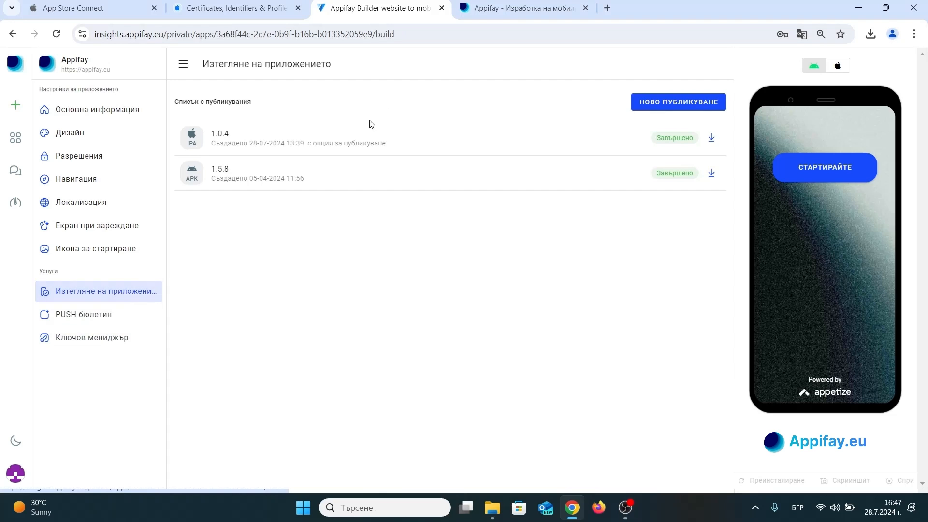
Switch back to App Store Connect and open the Appifay app's App Information page to check its name.
left_click(67, 4)
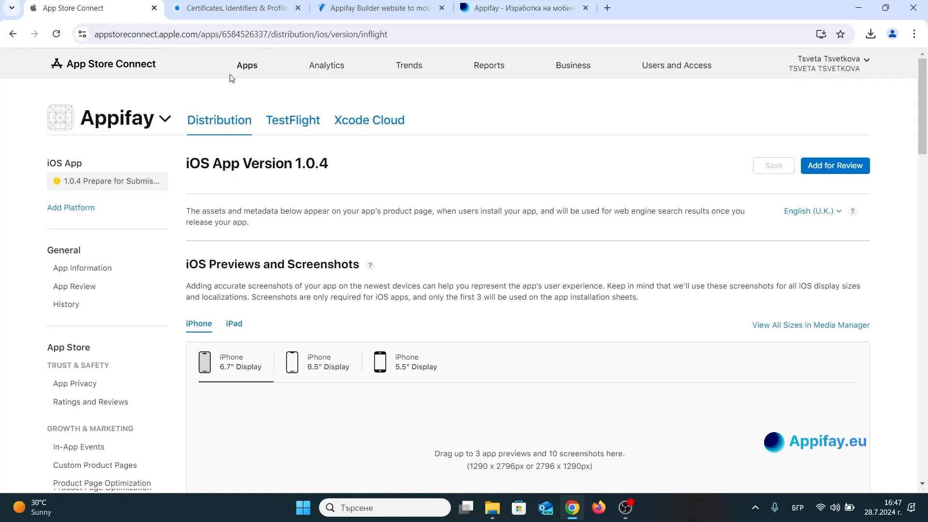
left_click(253, 66)
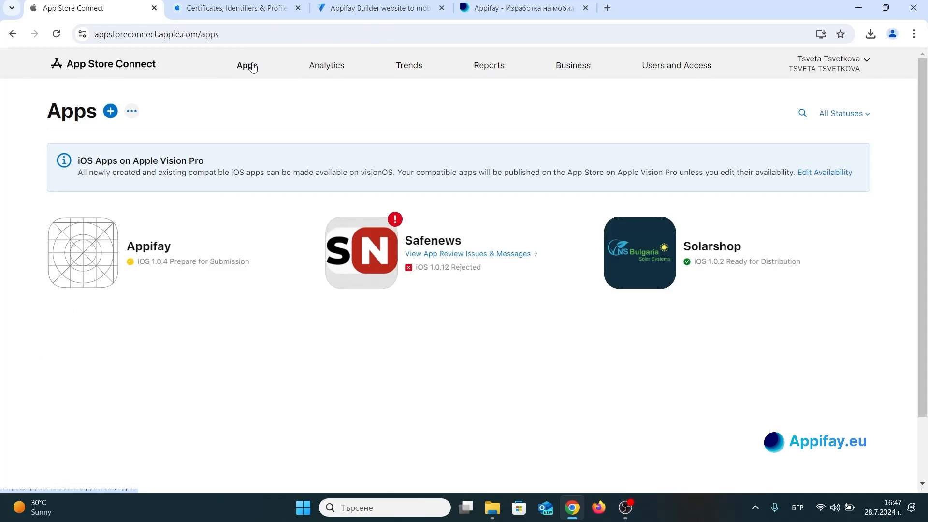
left_click(154, 254)
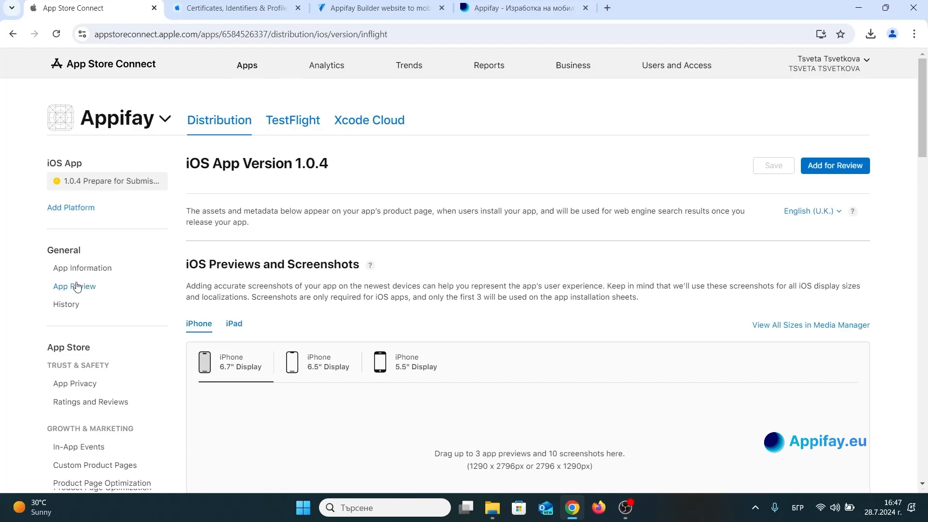
left_click(92, 269)
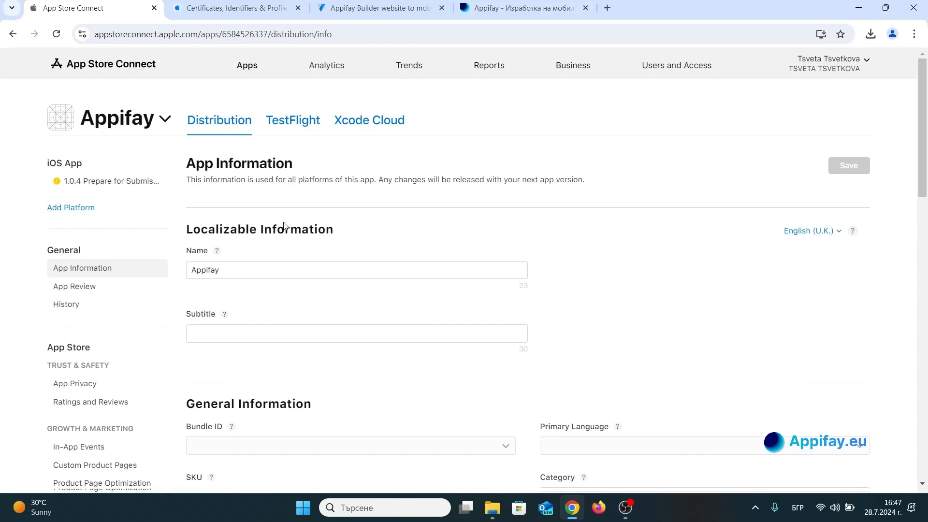
scroll(282, 225, "down", 3)
scroll(281, 231, "up", 5)
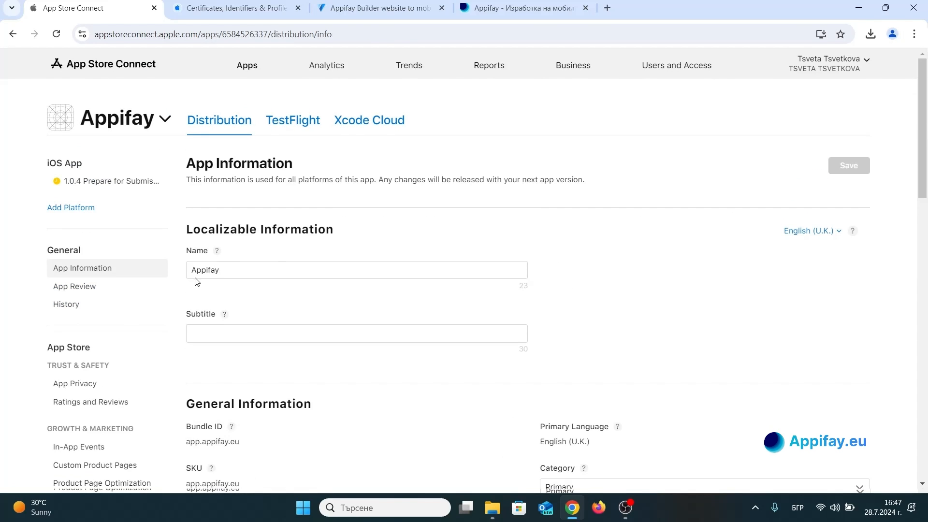
double_click(205, 270)
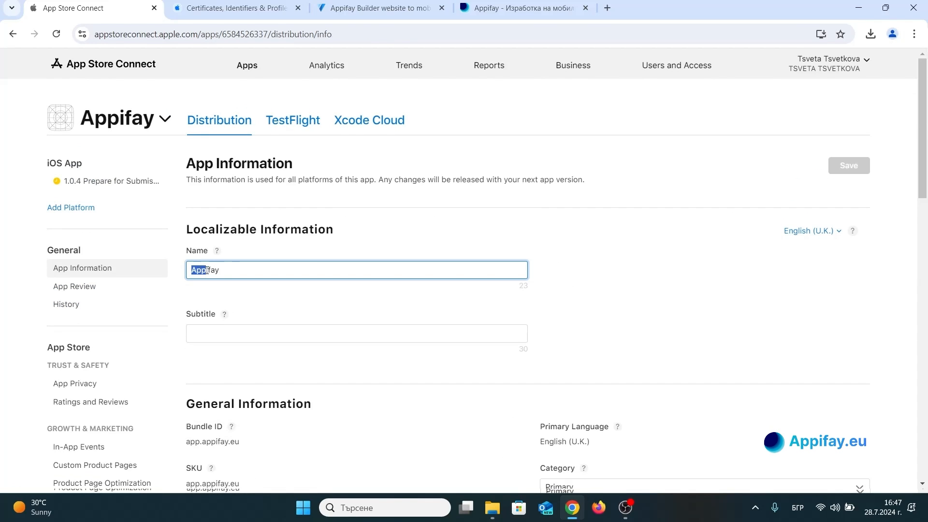
left_click(254, 269)
Set the app's primary category to Lifestyle and its secondary category to Utilities.
scroll(384, 193, "down", 3)
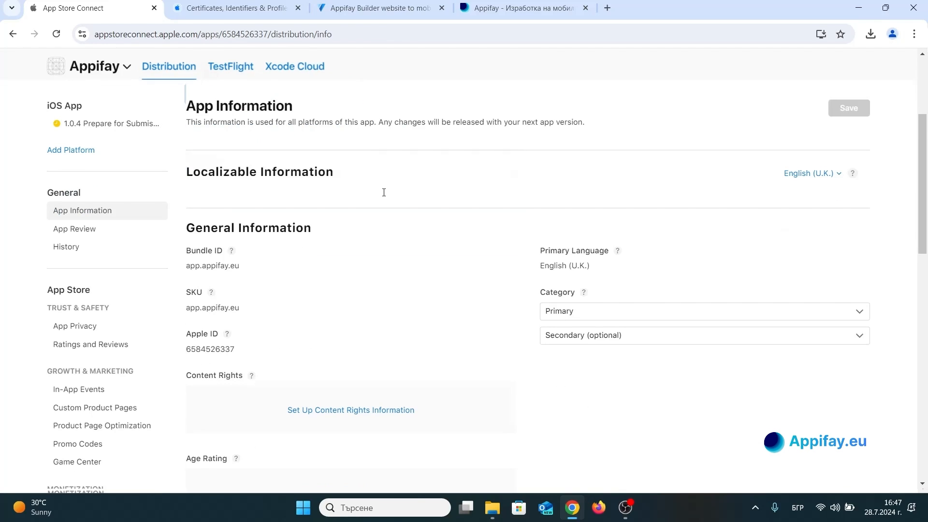
left_click(579, 304)
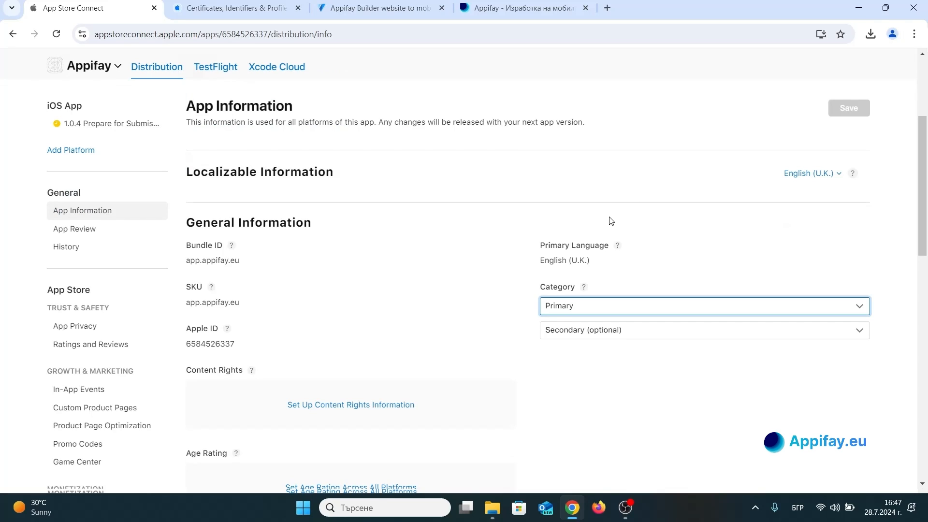
key("l")
left_click(340, 338)
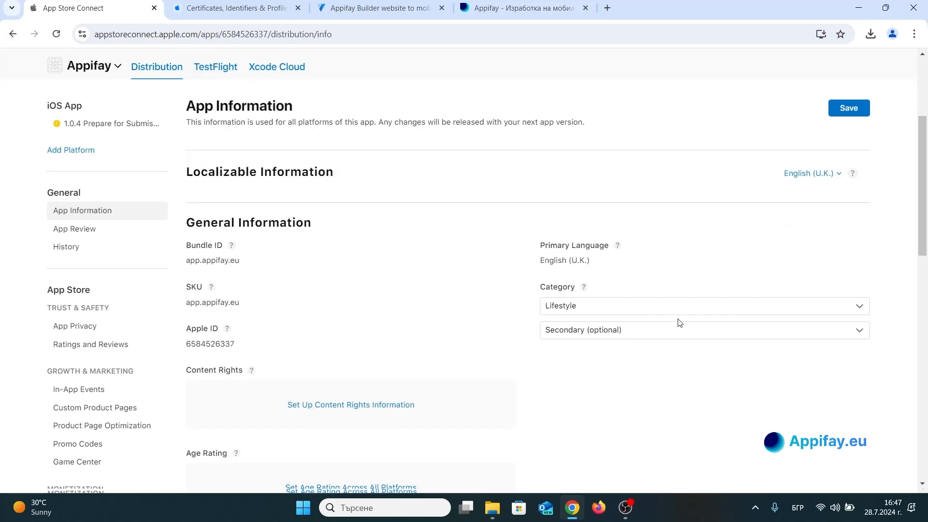
left_click(646, 334)
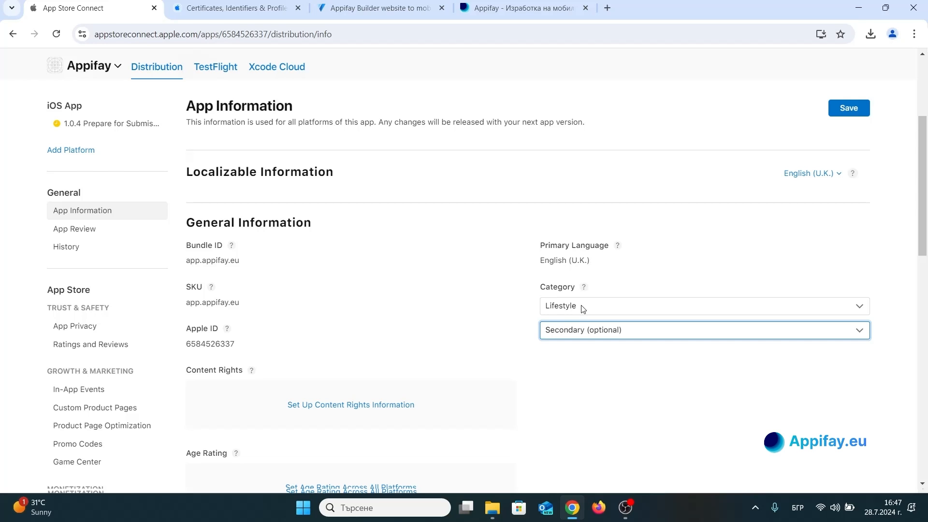
key("u")
left_click(469, 299)
Set up the content rights information, declaring that the app does not contain, show or access third-party content.
scroll(401, 256, "down", 3)
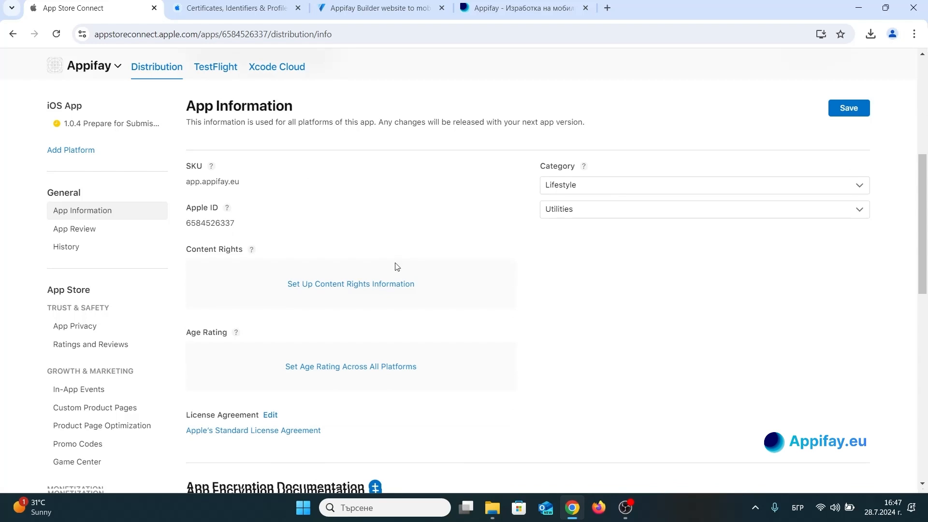
left_click(370, 286)
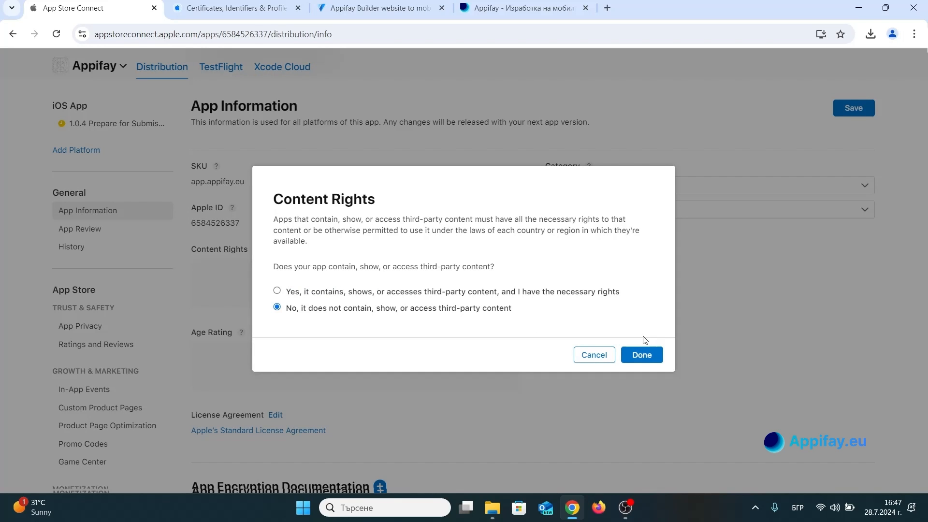
left_click(642, 355)
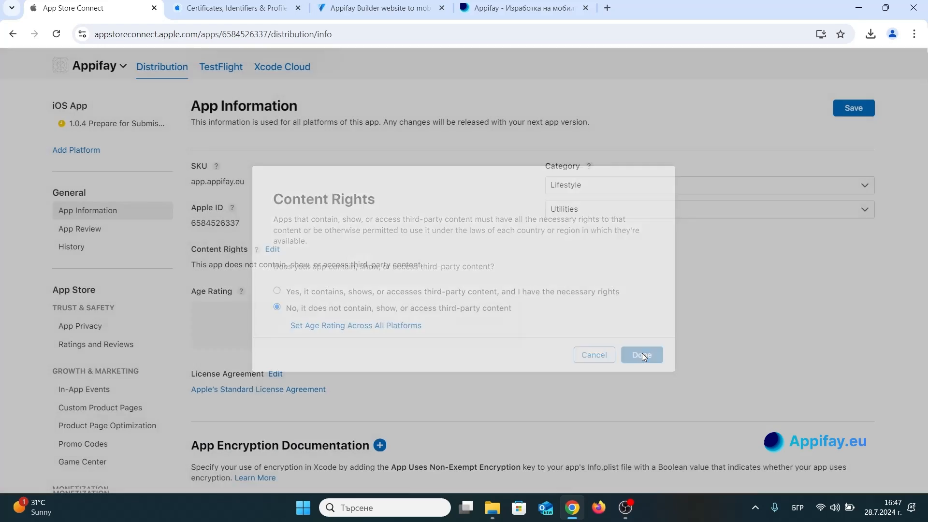
Start the age rating across all platforms and mark every Apple content description as None, continuing to the second part.
left_click(312, 324)
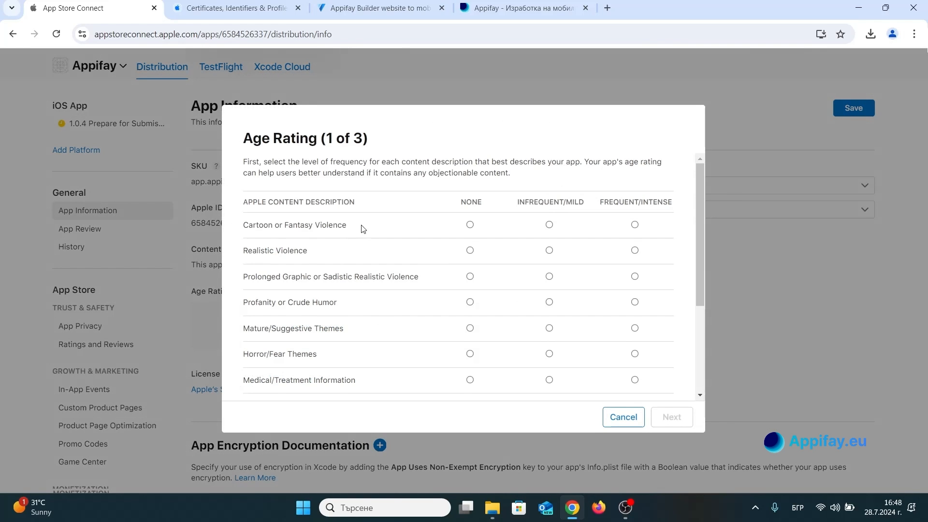
scroll(363, 228, "down", 3)
scroll(363, 227, "up", 3)
left_click(470, 225)
left_click(469, 250)
left_click(470, 276)
left_click(470, 302)
left_click(470, 328)
left_click(469, 354)
scroll(485, 285, "down", 2)
left_click(469, 259)
left_click(470, 284)
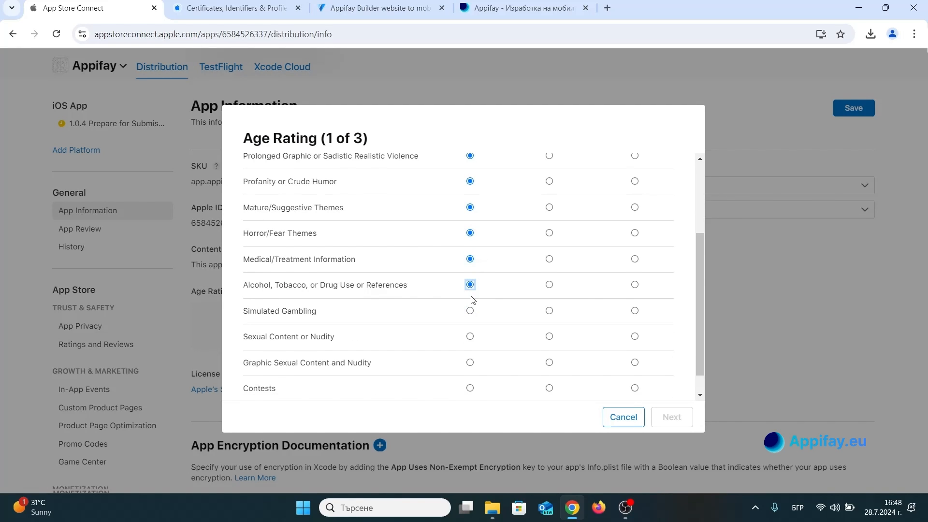
left_click(470, 311)
left_click(471, 336)
scroll(474, 319, "down", 1)
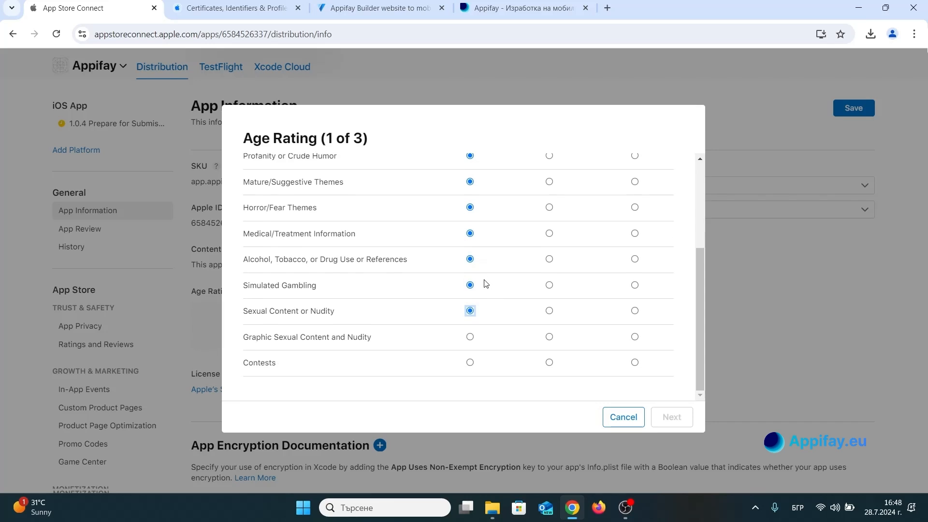
left_click(469, 337)
left_click(470, 363)
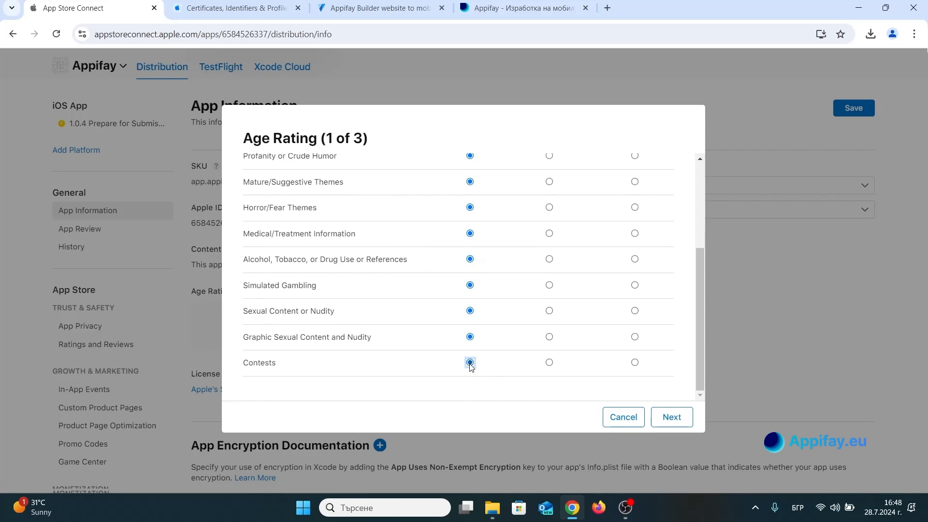
left_click(678, 422)
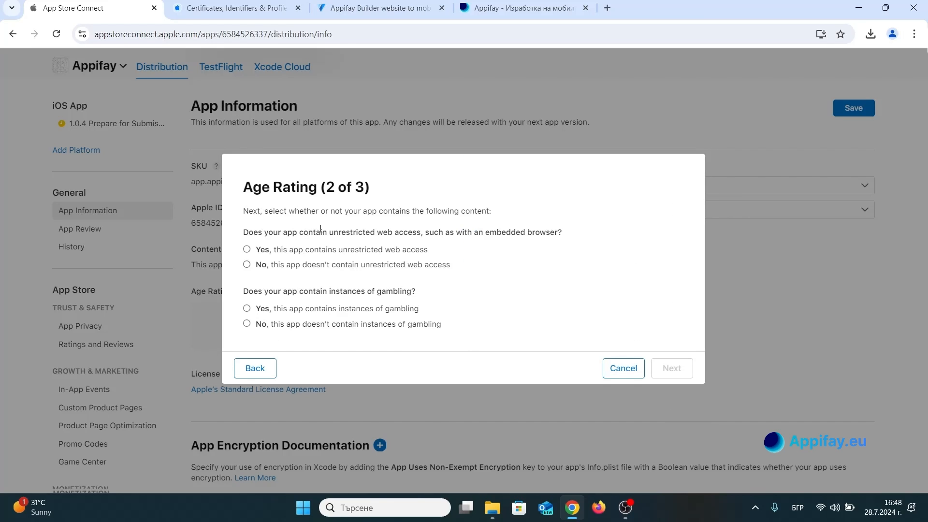
Answer No to unrestricted web access and gambling, restrict the app to 17+ and finish the age rating.
left_click(335, 270)
left_click(360, 325)
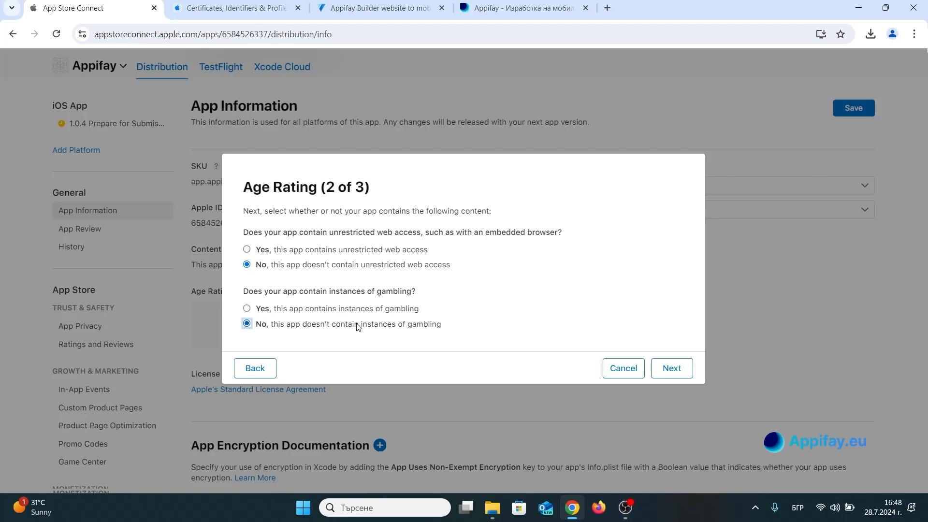
left_click(672, 368)
left_click(246, 343)
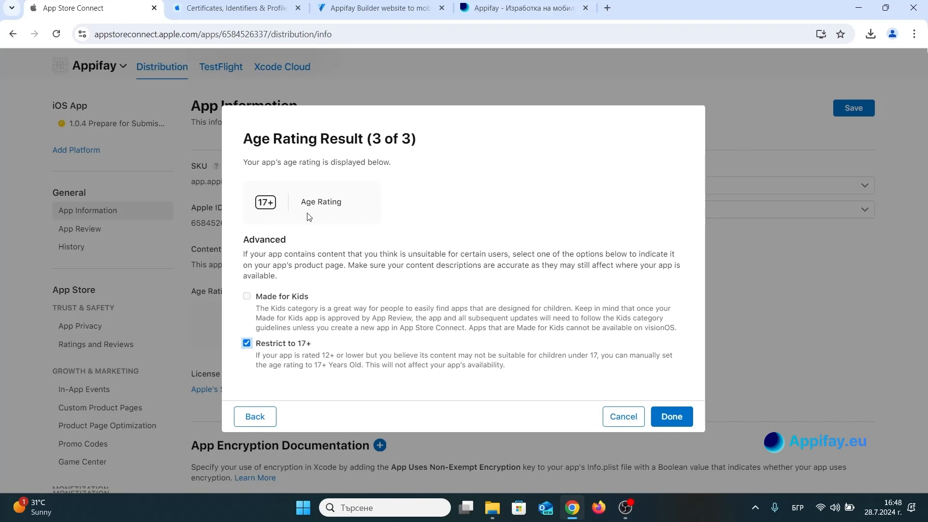
left_click(671, 417)
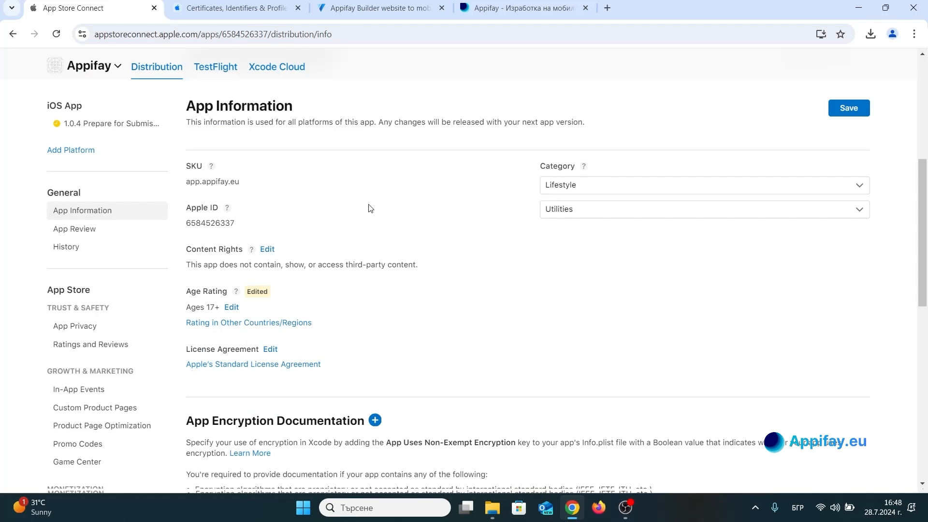
scroll(370, 208, "down", 5)
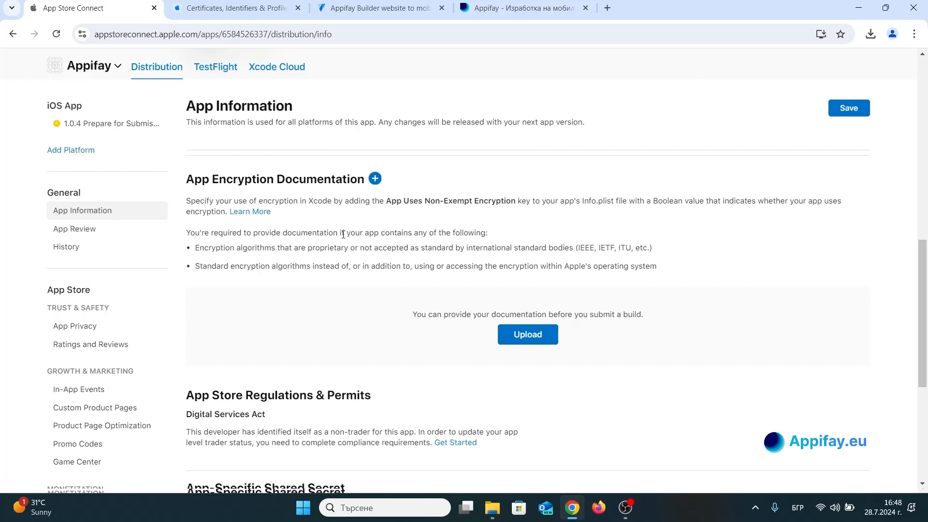
Start the App Encryption Documentation and enter a short app purpose beginning "You can build", continuing to the second part.
scroll(343, 234, "down", 5)
scroll(343, 234, "up", 7)
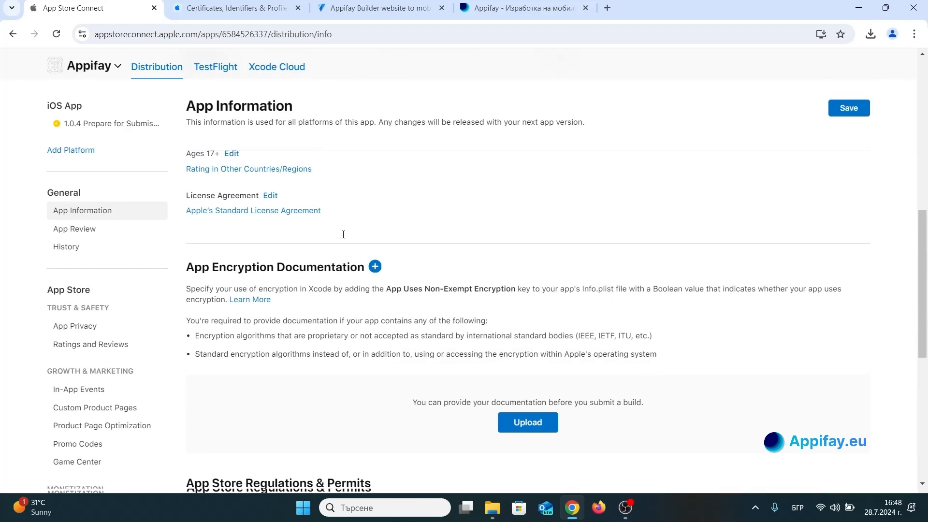
left_click(376, 269)
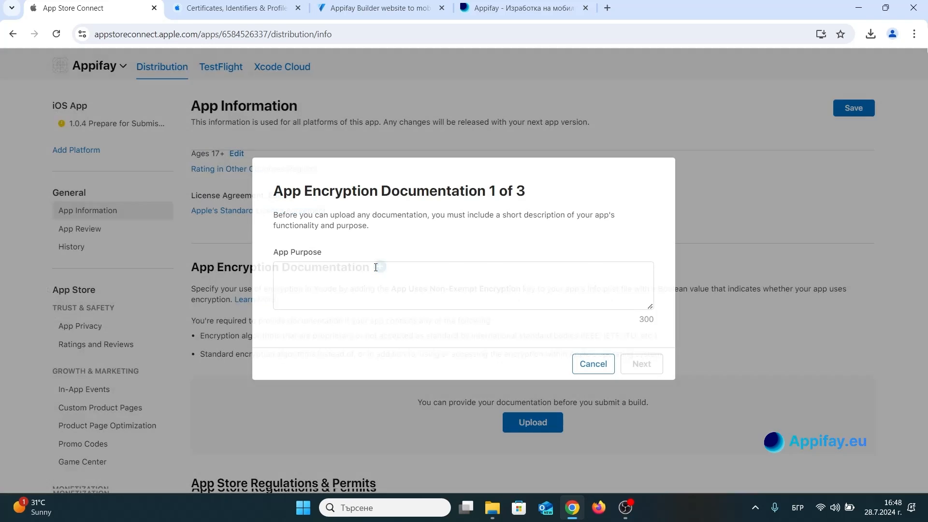
left_click(376, 267)
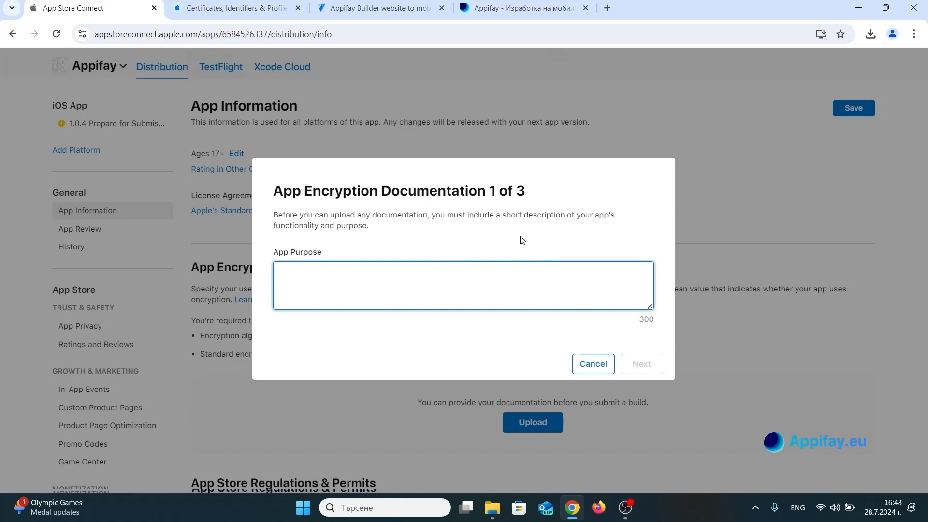
type("You can build molbi")
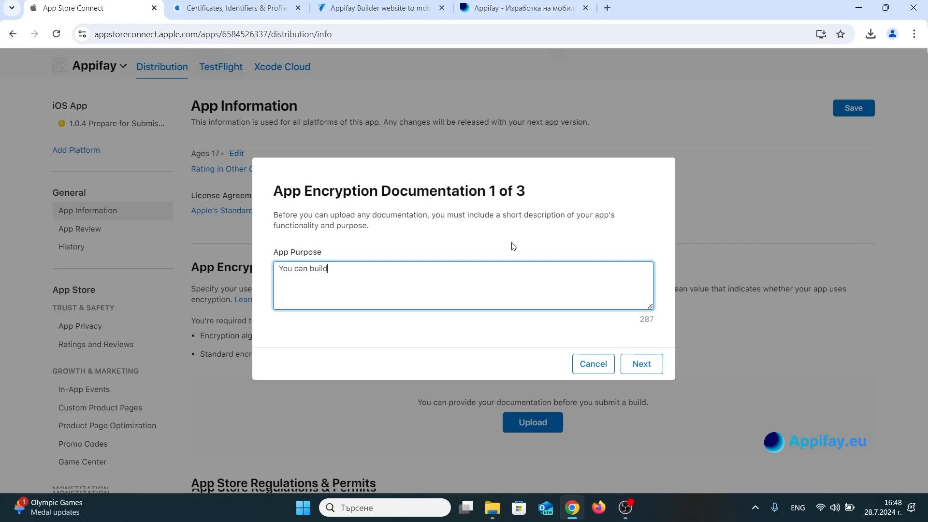
key("BackSpace")
key("BackSpace")
type("ib")
key("BackSpace")
type("ile")
left_click(642, 364)
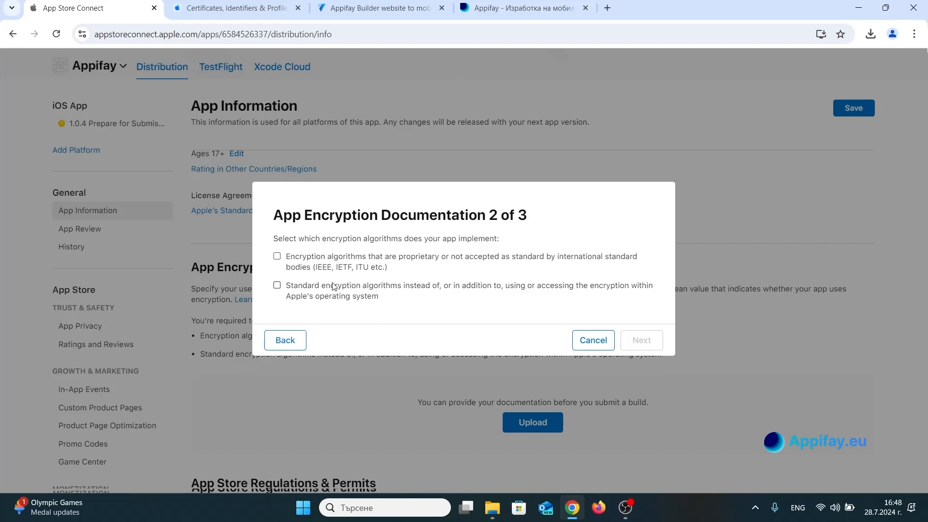
Declare standard encryption algorithms, answer No to distribution in France and finish the encryption documentation.
left_click(340, 290)
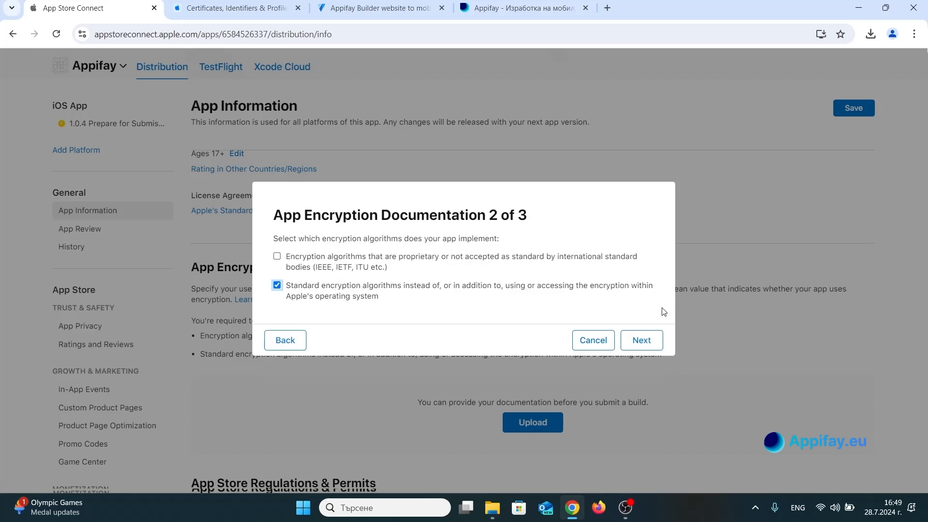
left_click(642, 339)
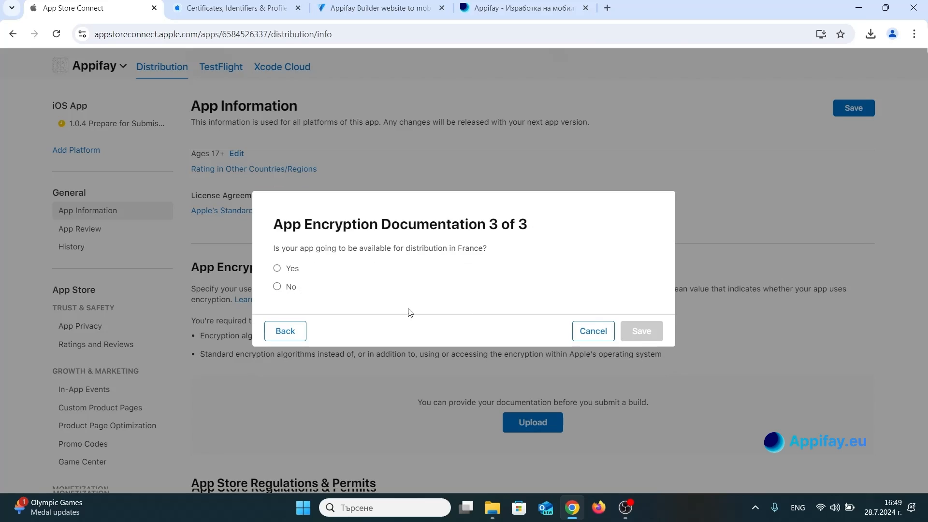
left_click(290, 286)
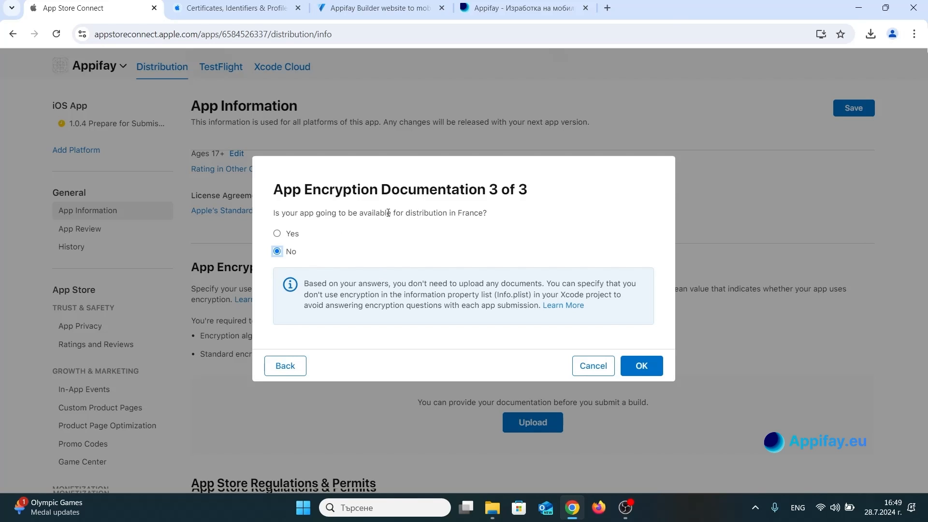
left_click(640, 366)
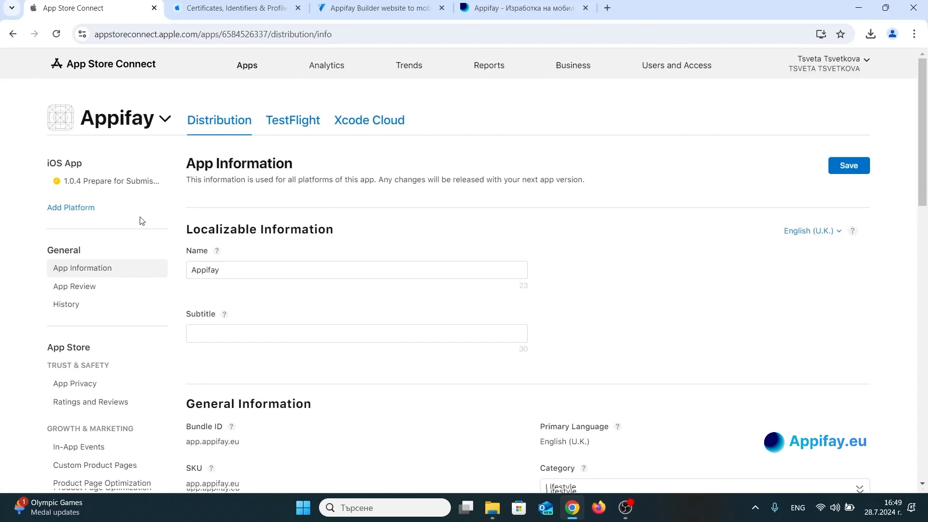
Save the App Information changes, staying on the page if asked about leaving.
left_click(118, 186)
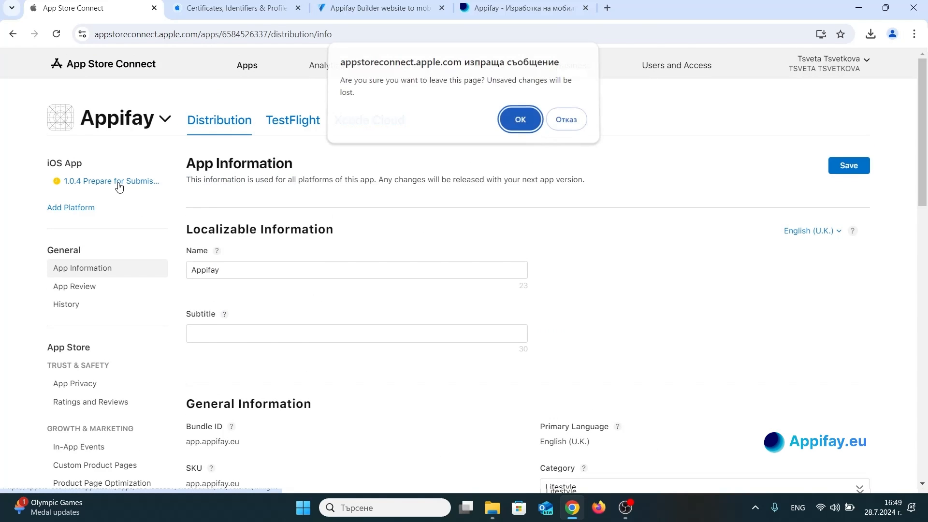
left_click(578, 124)
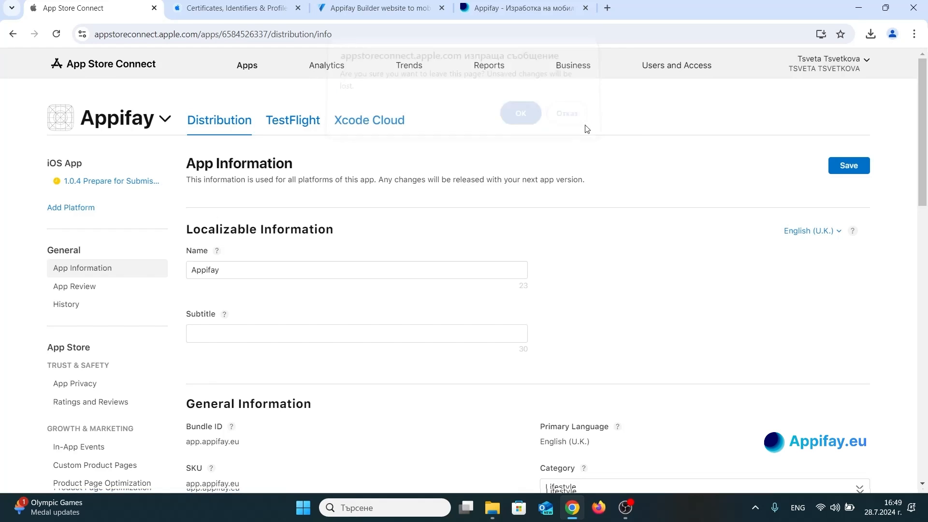
left_click(851, 167)
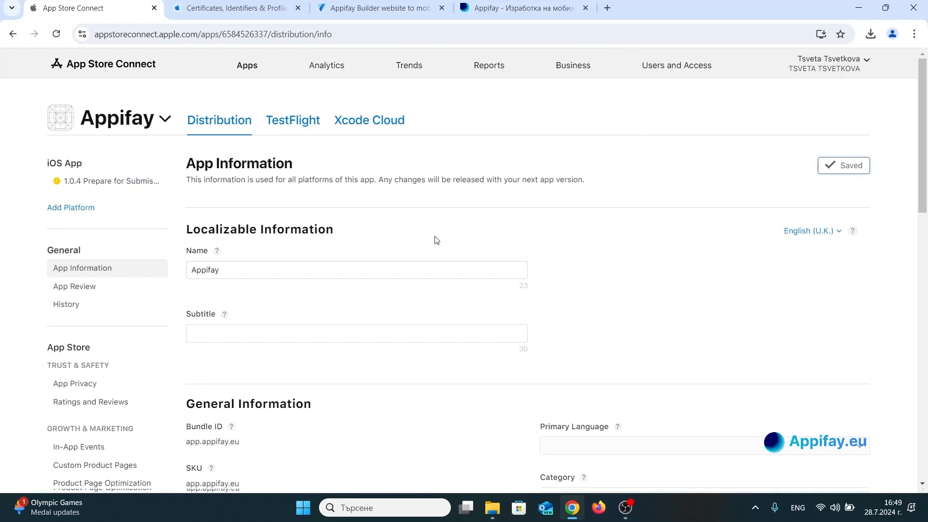
Add build 1 of version 1.0.4 to the iOS app version prepared for submission.
left_click(150, 187)
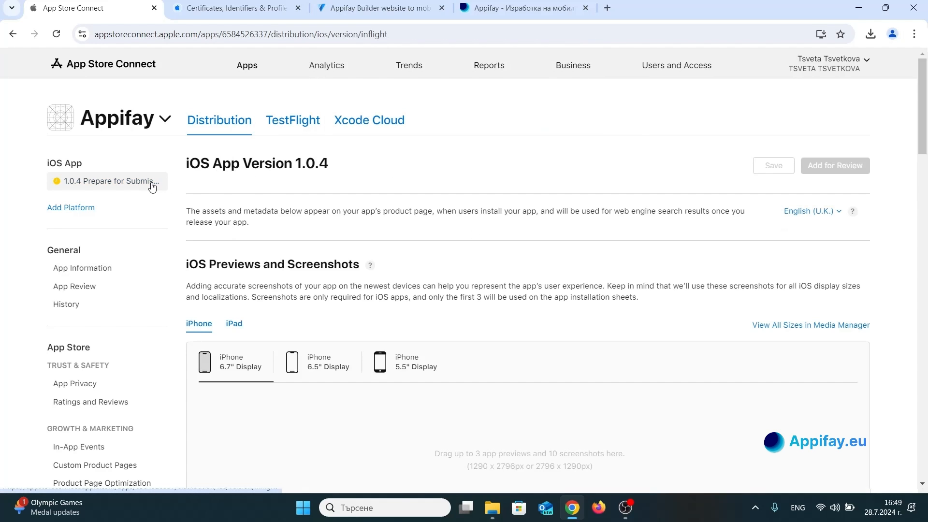
scroll(309, 213, "down", 10)
scroll(311, 215, "down", 5)
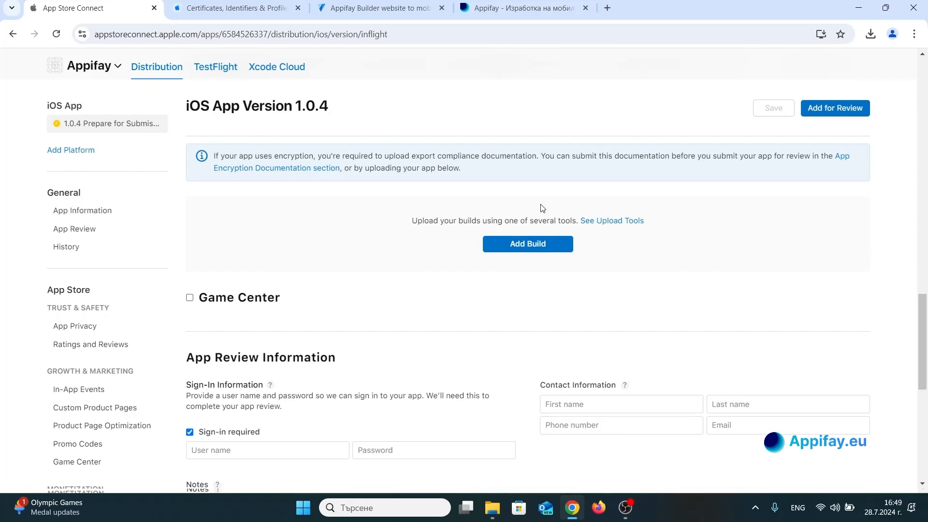
left_click(528, 244)
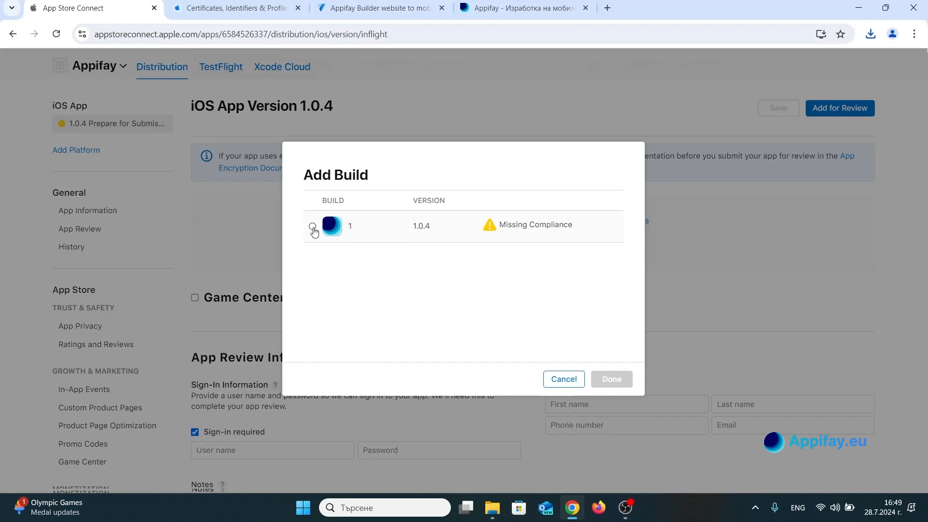
left_click(312, 227)
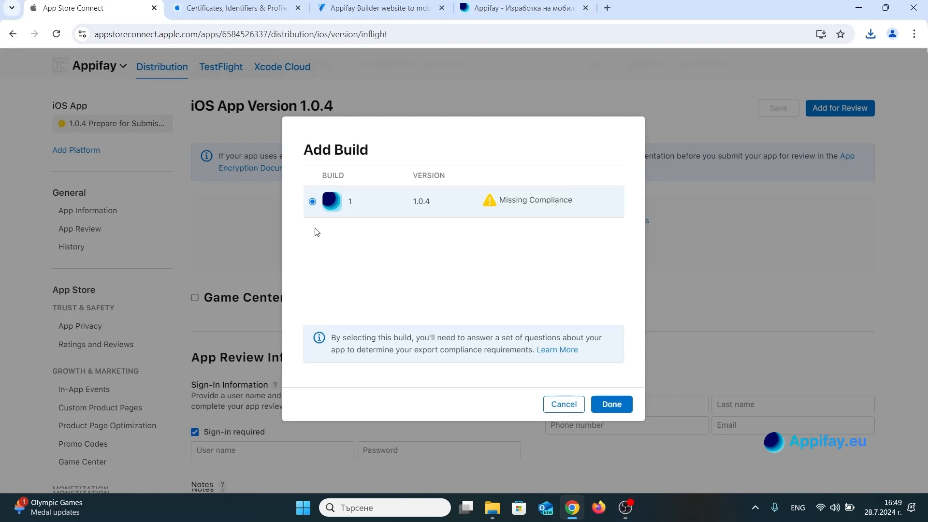
left_click(611, 405)
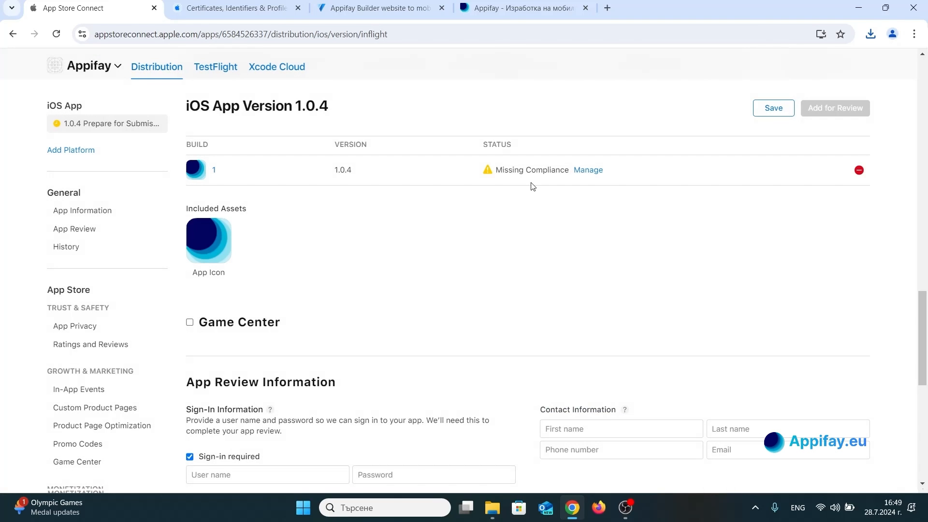
Check the version's promotional text, description and keywords, and save the iOS App Version 1.0.4 page.
scroll(534, 185, "up", 3)
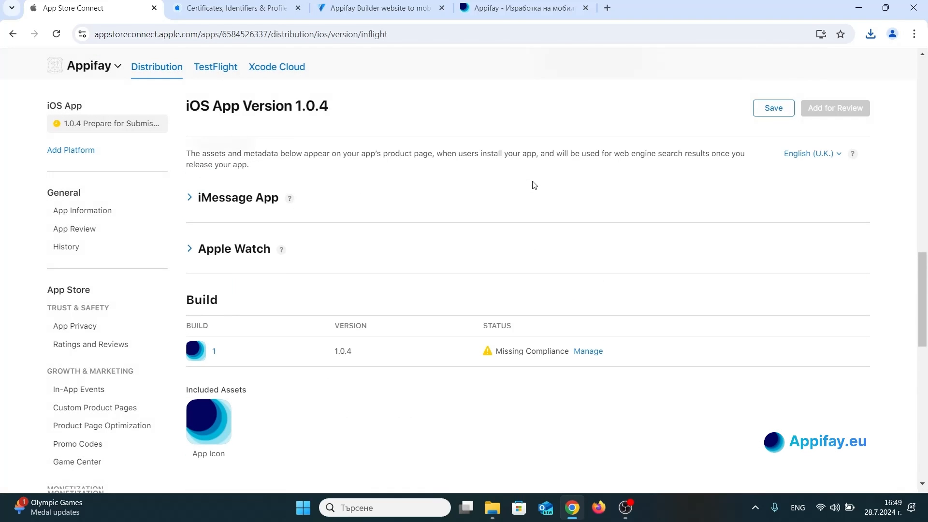
scroll(534, 185, "up", 4)
scroll(534, 185, "up", 5)
scroll(534, 185, "down", 8)
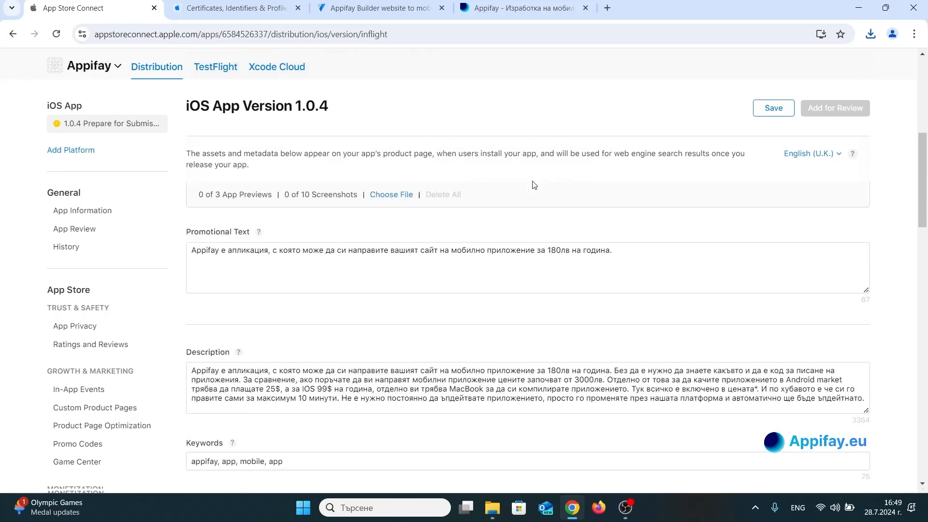
scroll(534, 185, "down", 6)
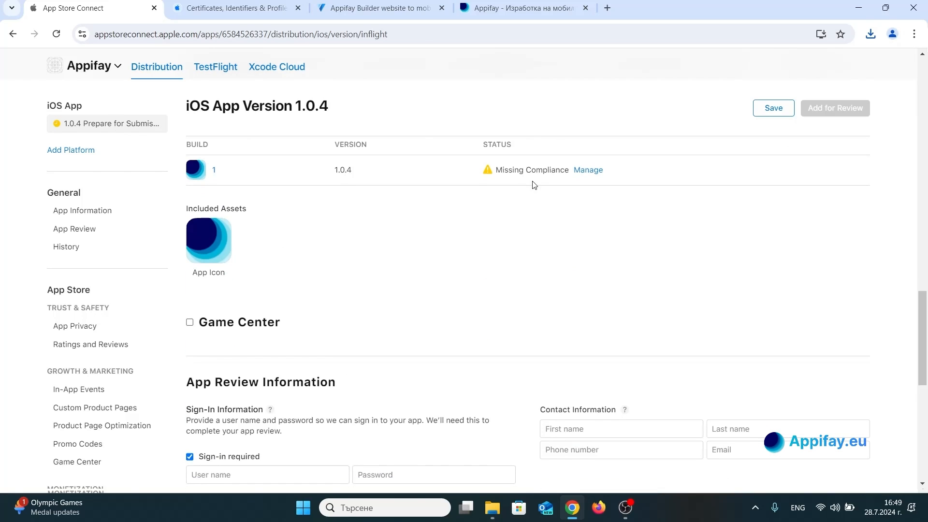
left_click(774, 109)
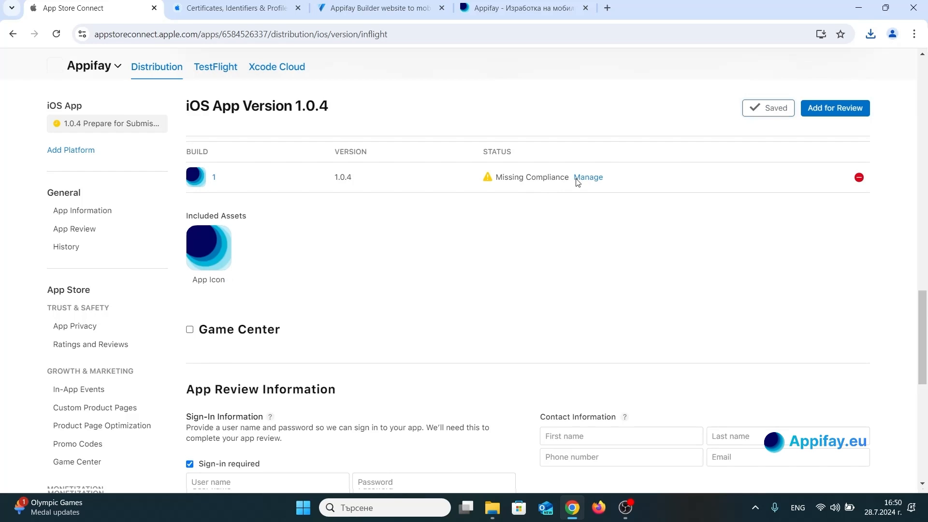
Resolve the build's missing export compliance by declaring None of the algorithms mentioned above, and save it.
left_click(588, 177)
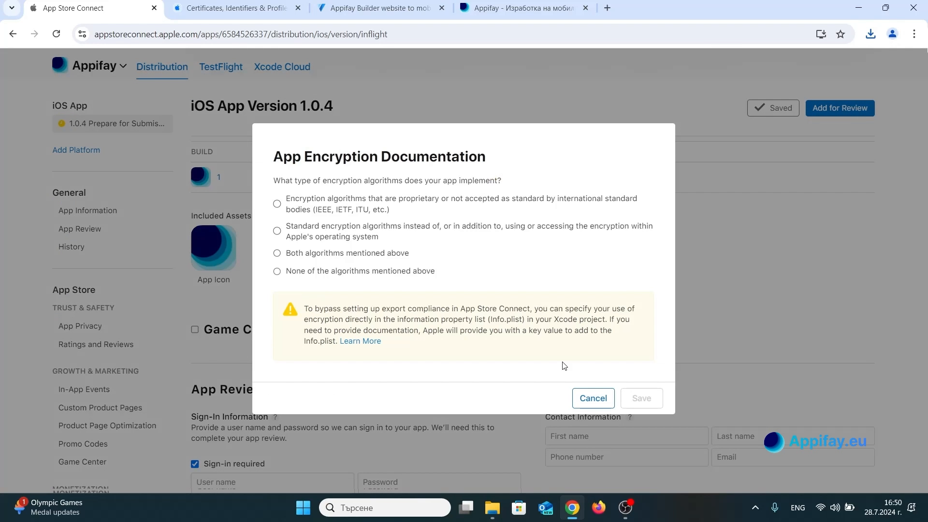
left_click(592, 399)
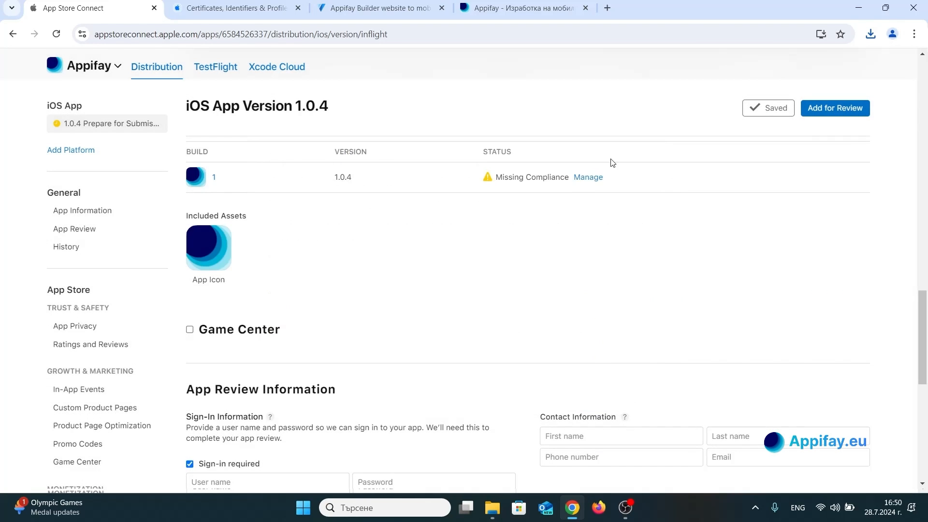
left_click(590, 178)
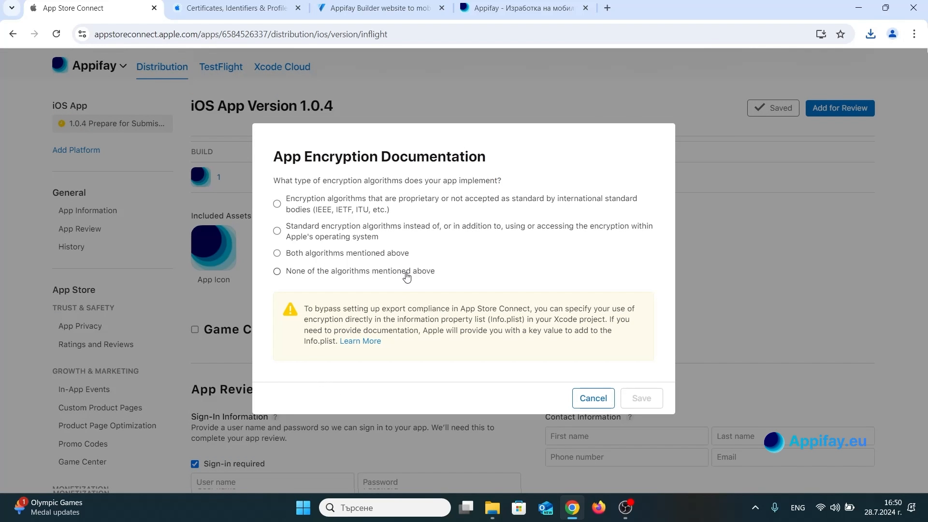
left_click(402, 273)
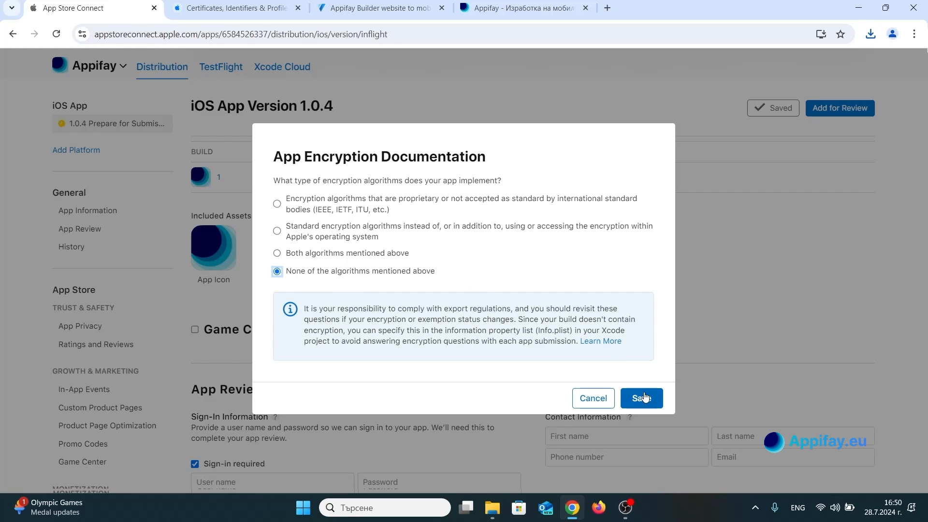
left_click(643, 395)
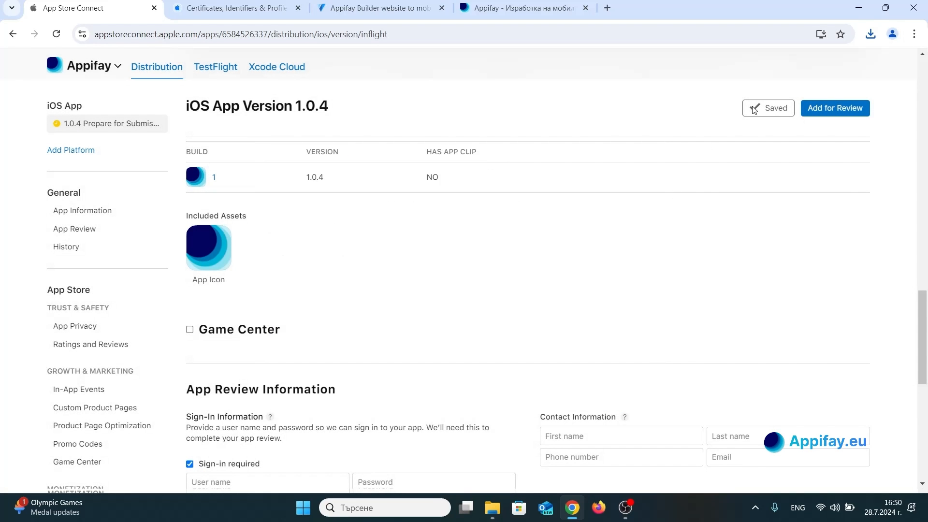
Review the version page for what remains before review: the required iPhone screenshots, version details, build and App Review Information.
scroll(631, 214, "down", 5)
scroll(631, 214, "up", 7)
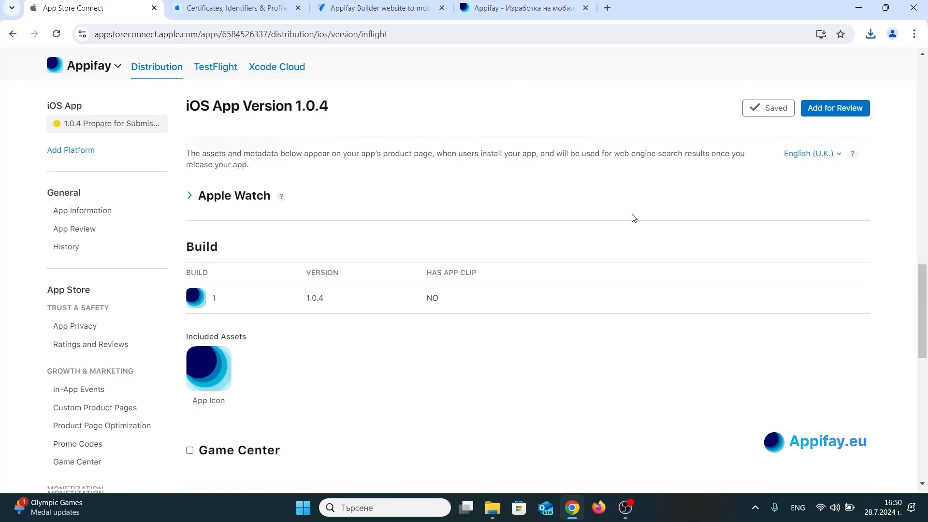
scroll(632, 218, "up", 10)
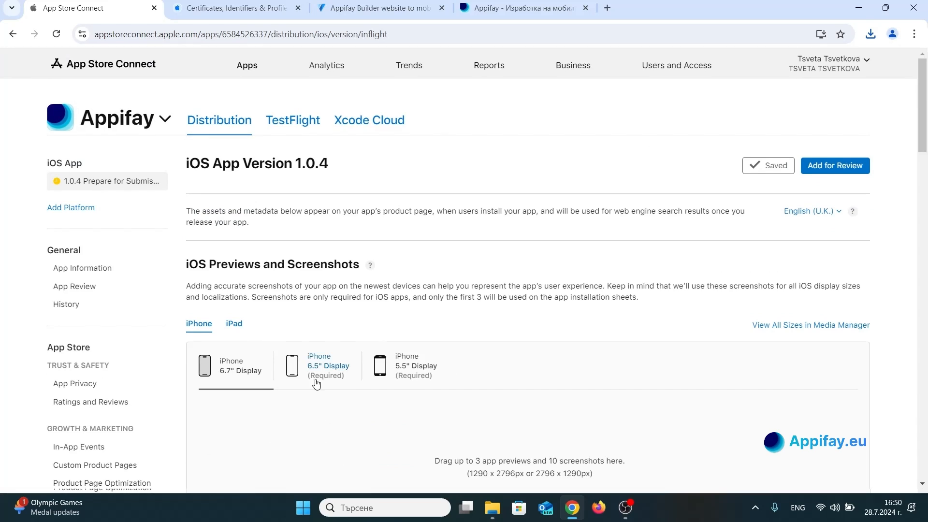
scroll(542, 207, "down", 2)
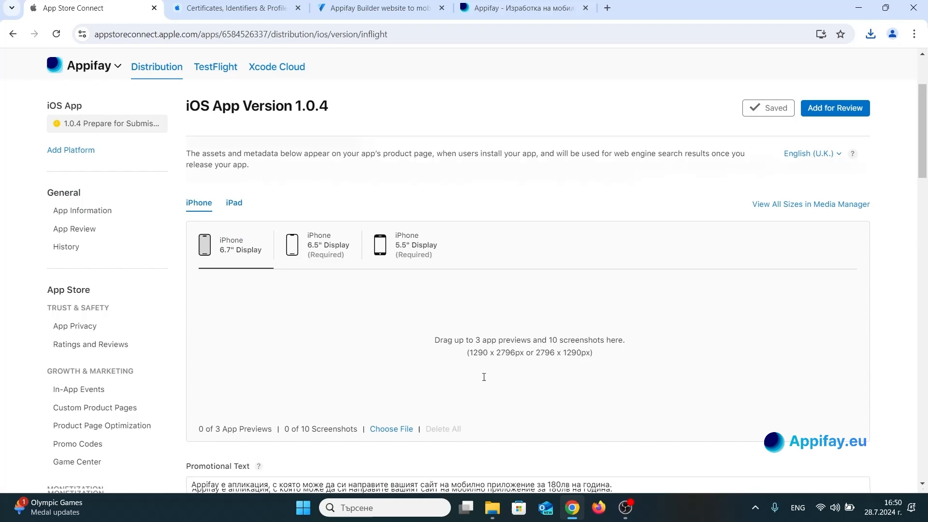
scroll(483, 376, "down", 10)
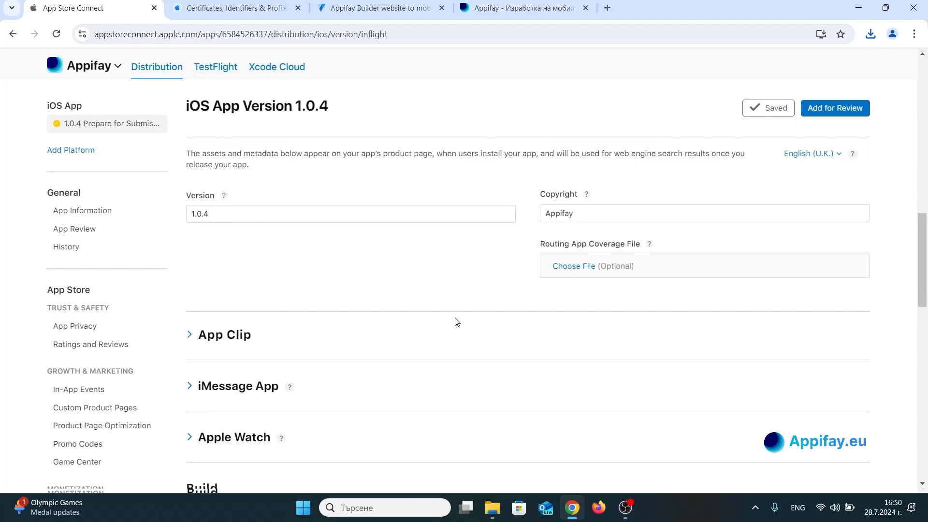
scroll(457, 321, "down", 5)
scroll(454, 321, "up", 15)
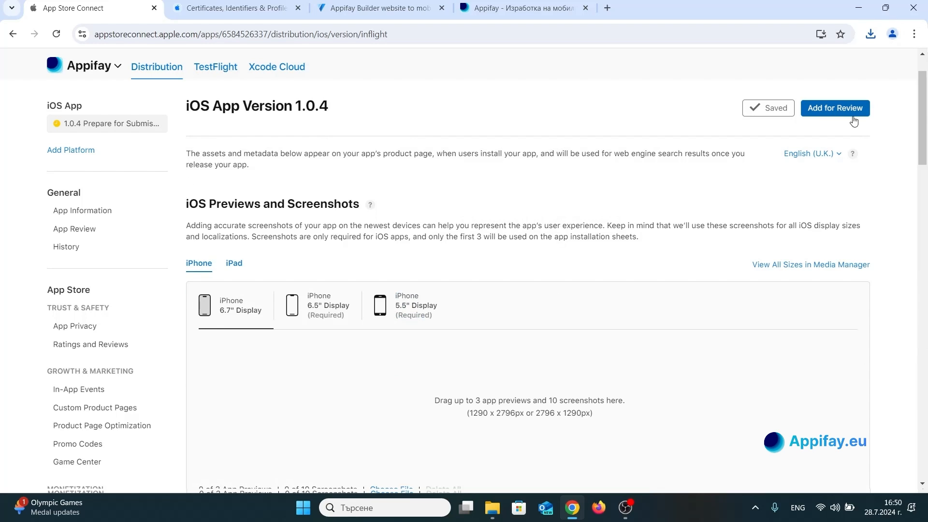
scroll(555, 197, "down", 12)
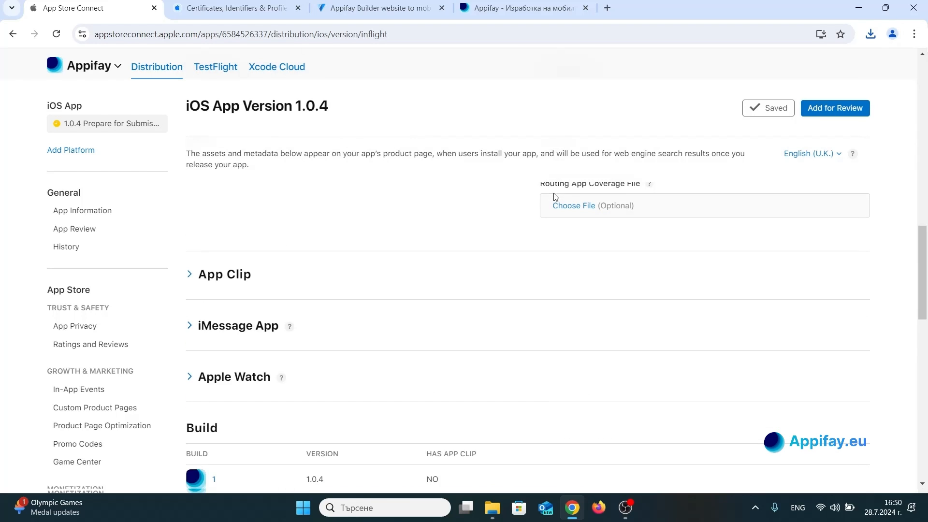
scroll(555, 197, "down", 8)
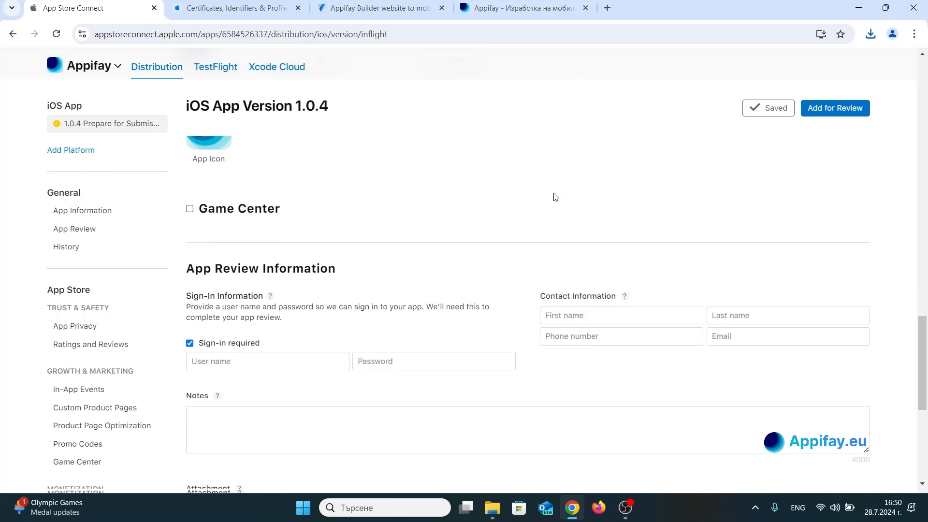
scroll(556, 196, "up", 20)
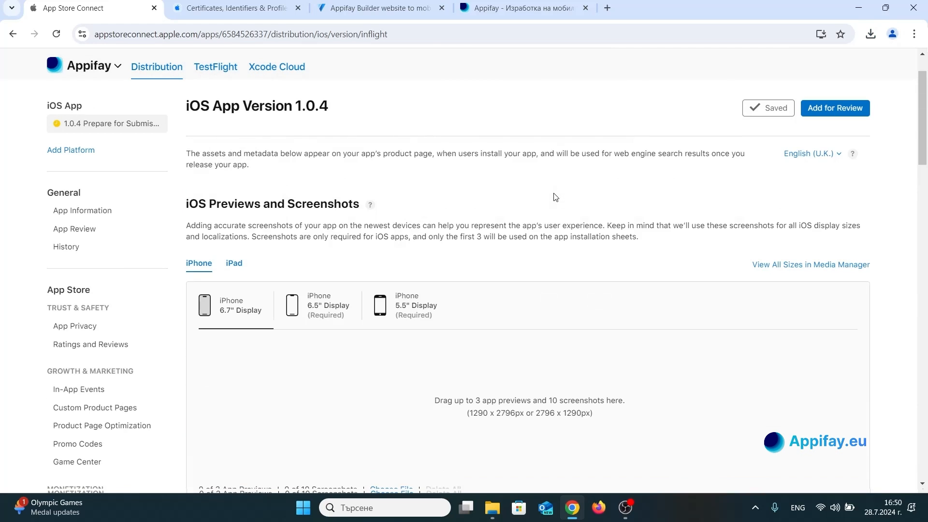